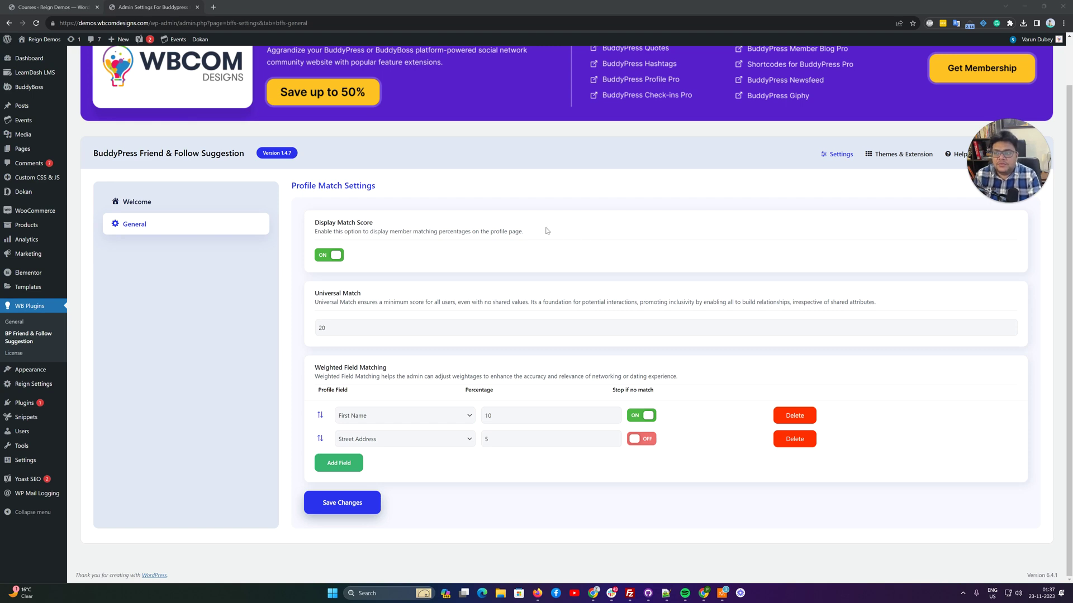
- Open the Appearance > Widgets page in a new browser tab
click(161, 369)
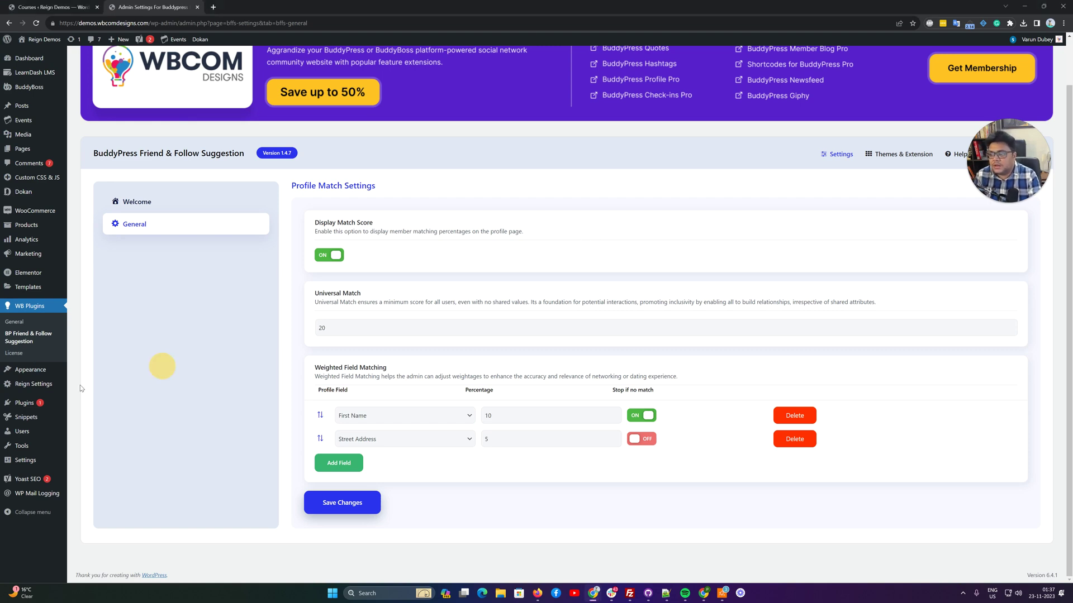
mouse_move(56, 372)
click(90, 397)
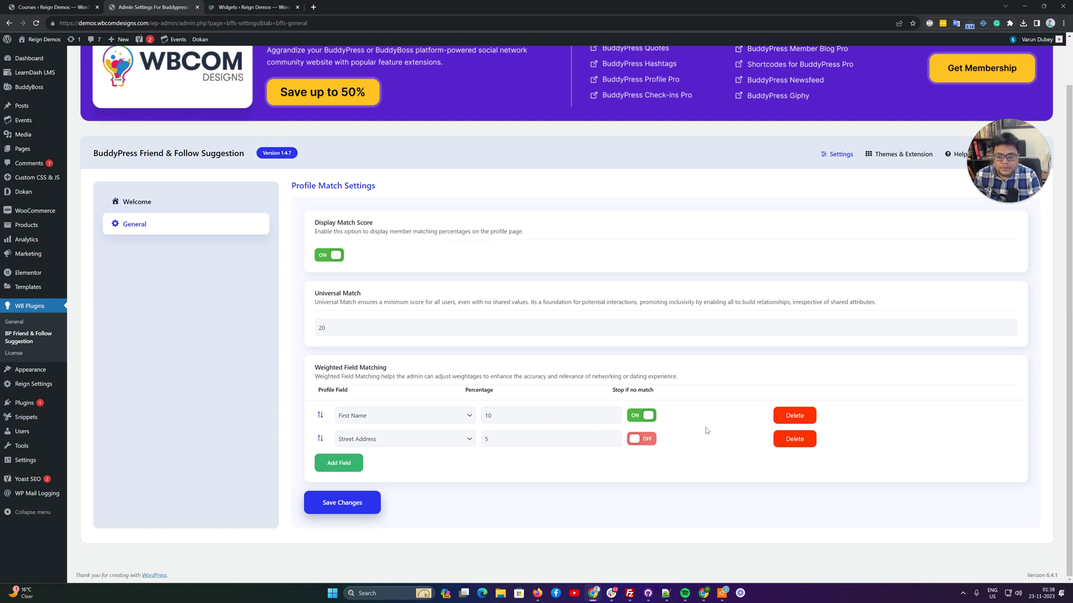
- Add a new weighted matching field for Checkboxes with percentage 10
click(339, 463)
scroll(417, 427, down, 1)
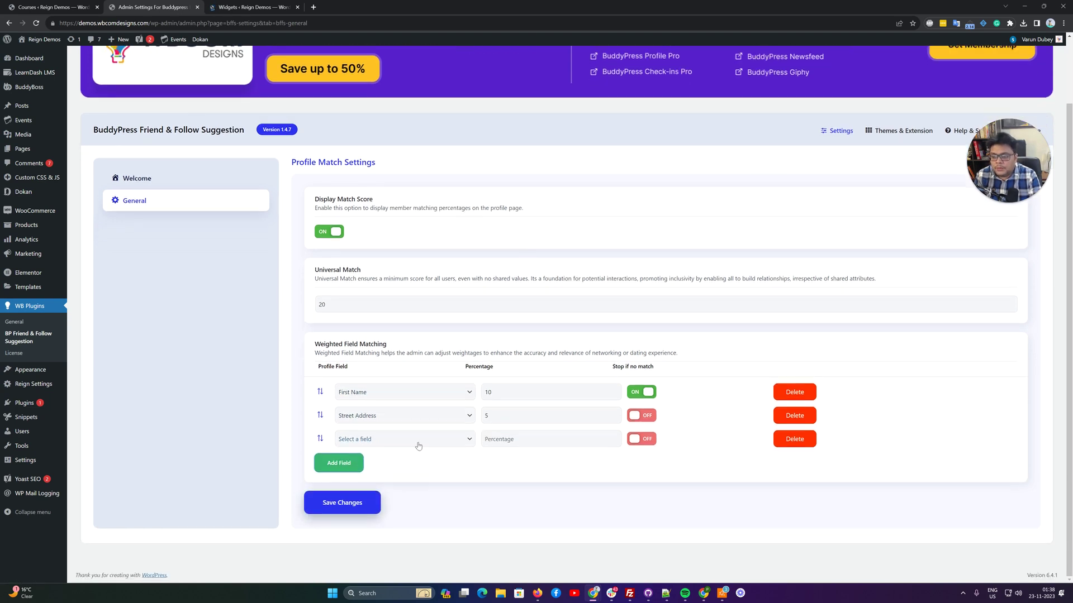
click(413, 439)
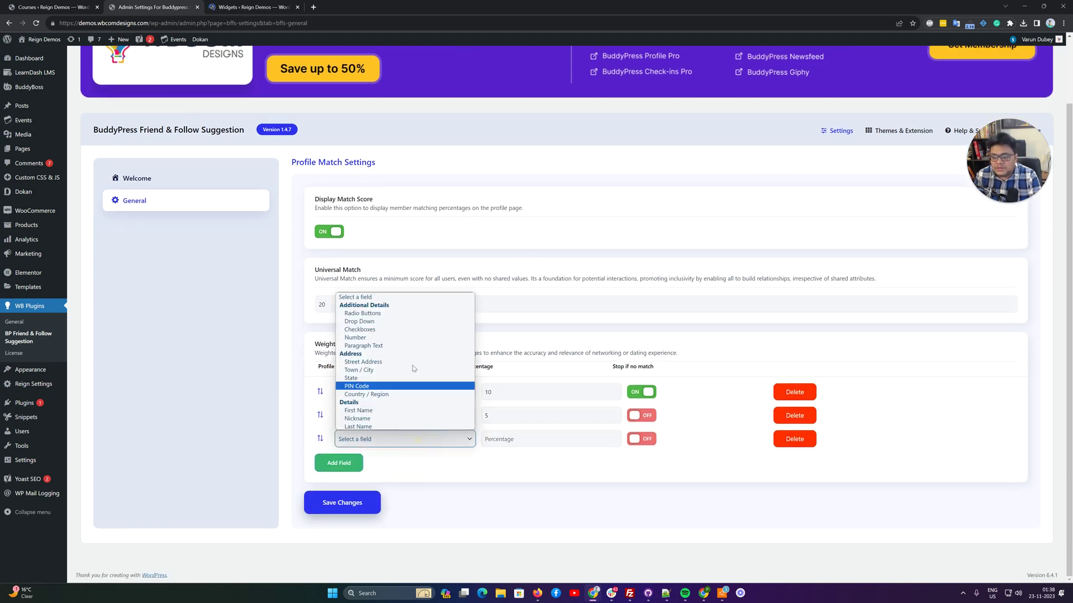
click(402, 330)
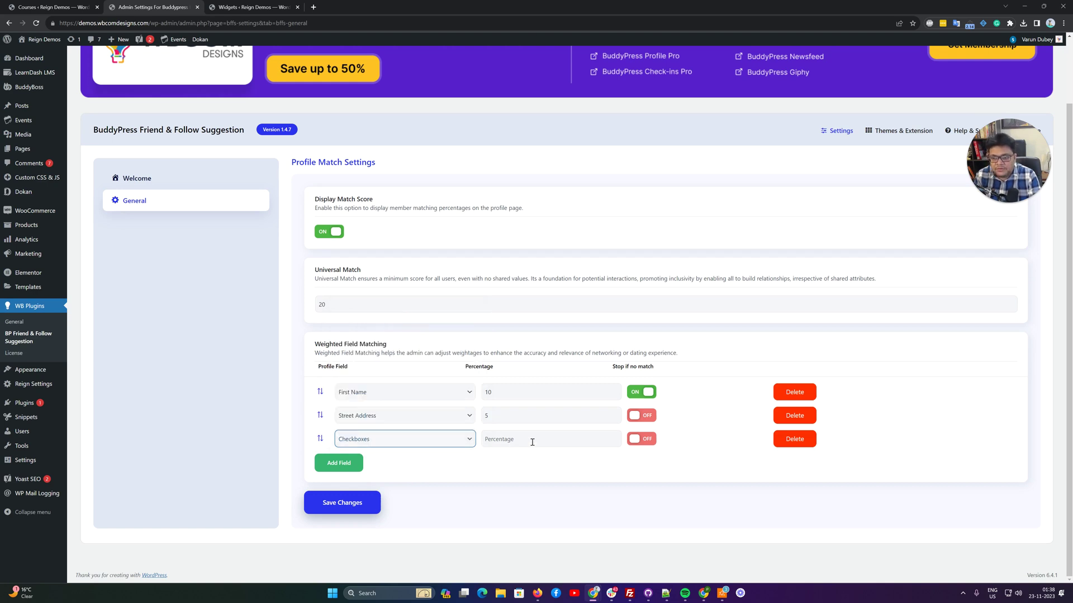
click(532, 442)
text(10)
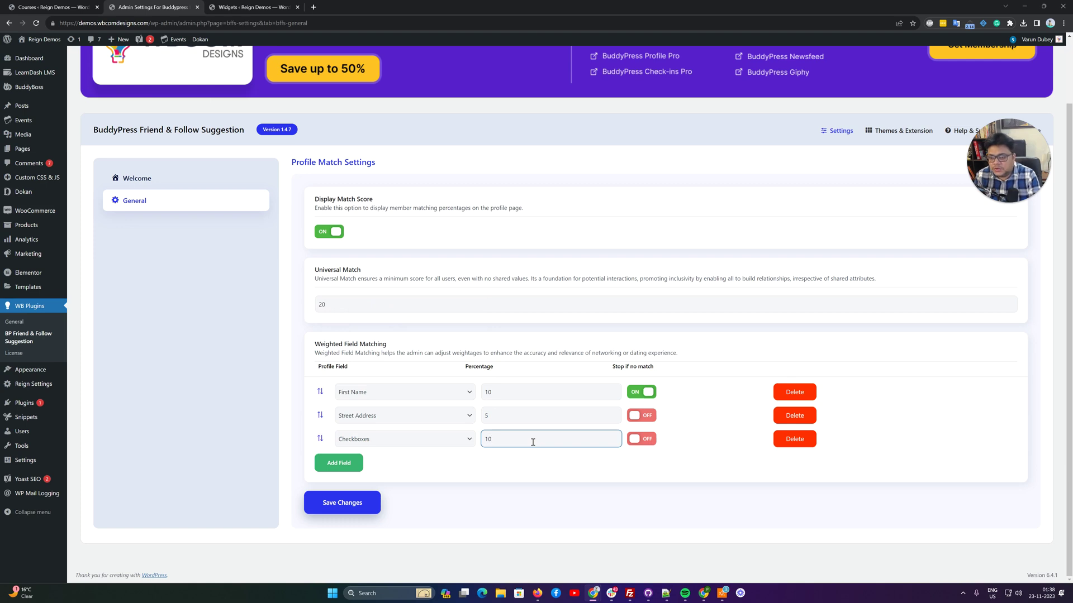
- Turn on Stop if no match for Street Address and Checkboxes, then save the settings
click(651, 417)
click(645, 439)
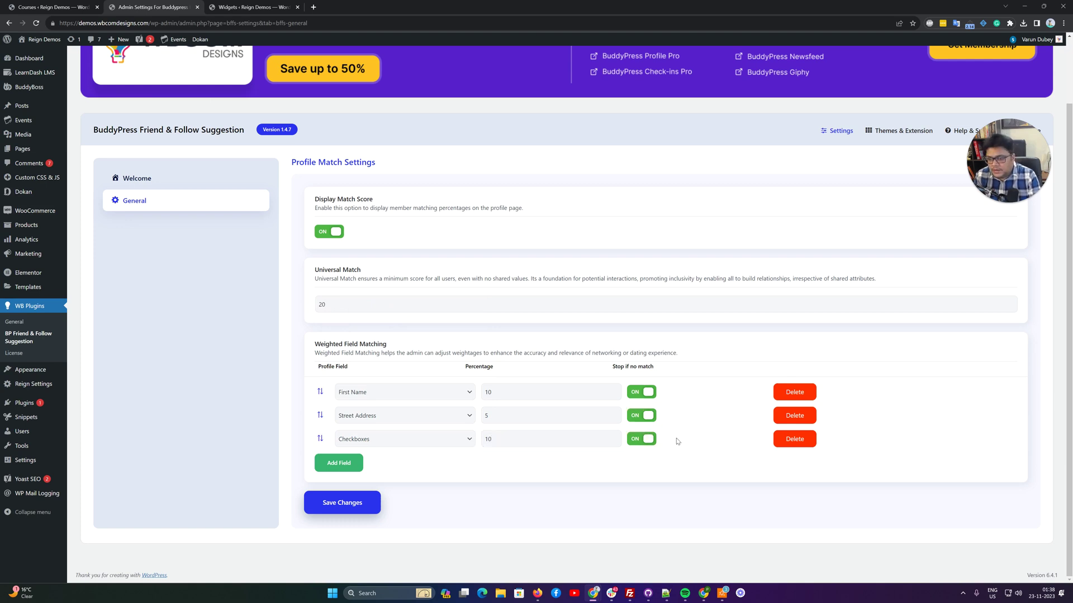
click(350, 503)
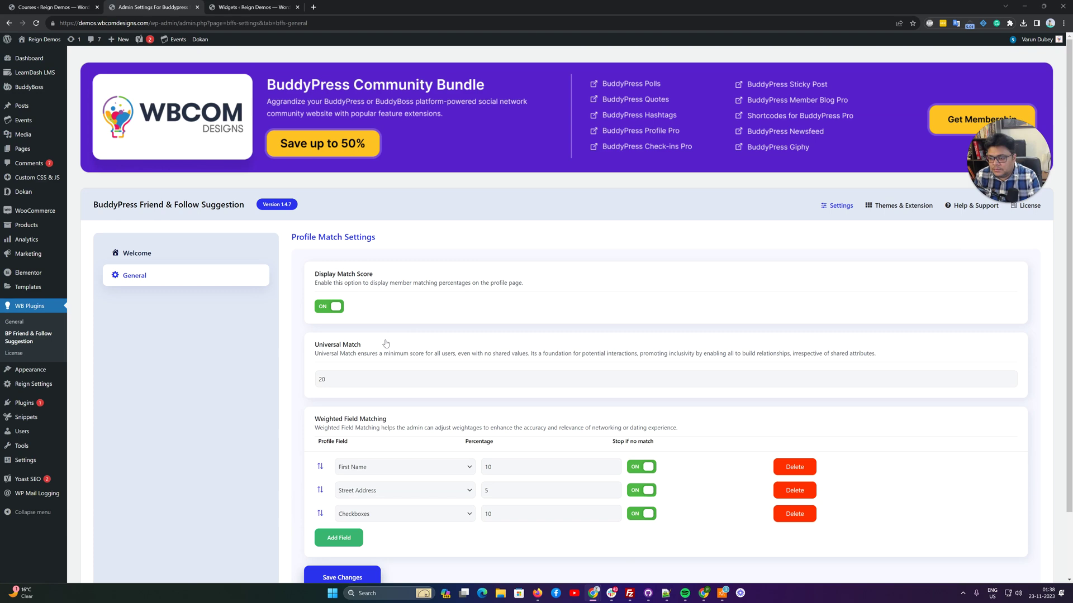
- Dismiss the block widgets welcome message and go to Plugins > Installed Plugins
click(265, 6)
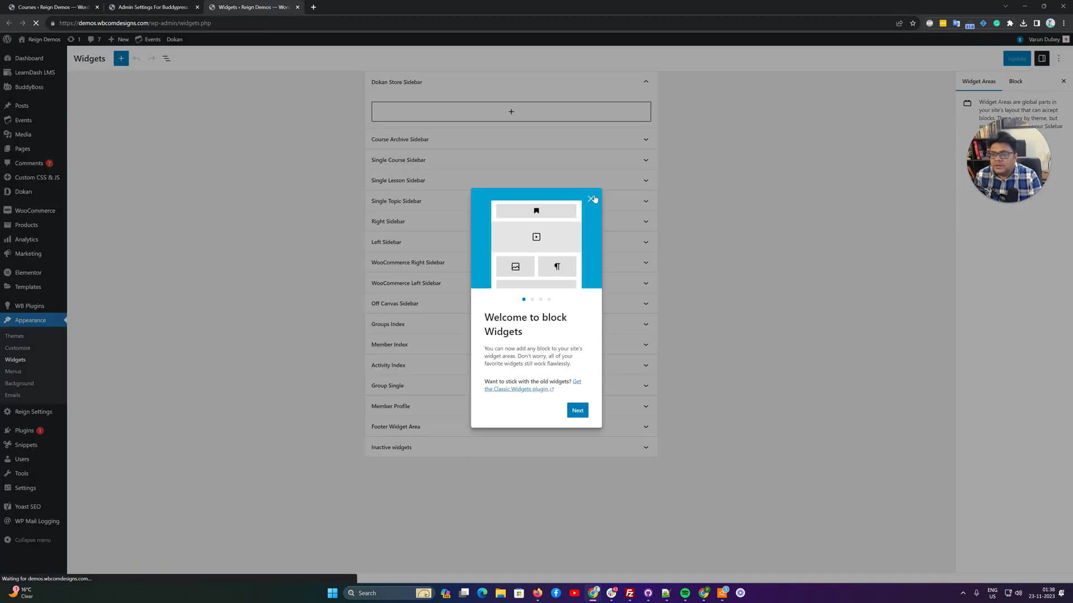
click(591, 199)
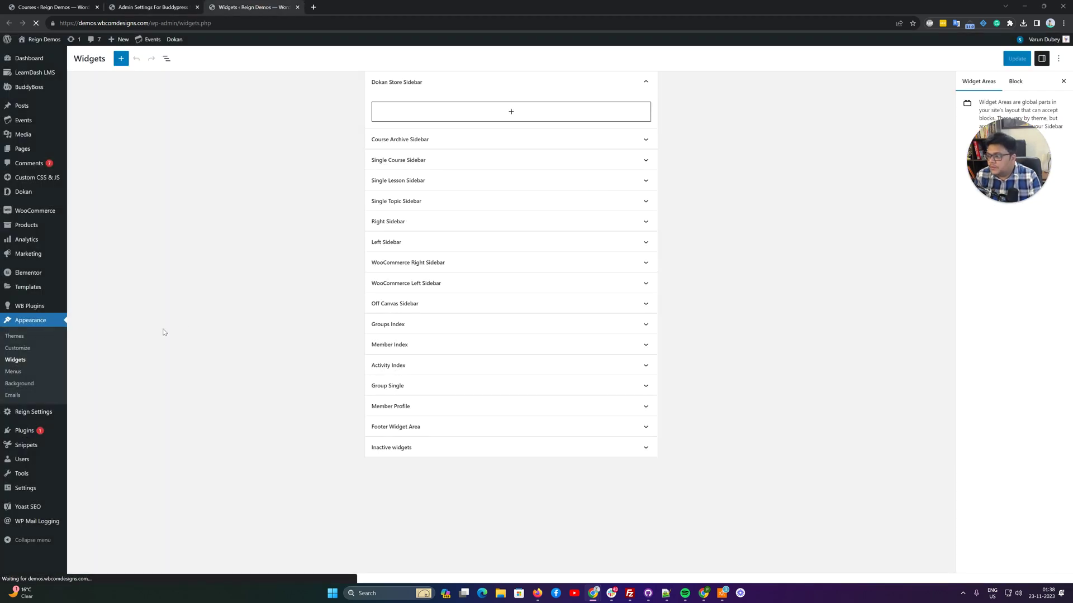
click(35, 430)
click(104, 432)
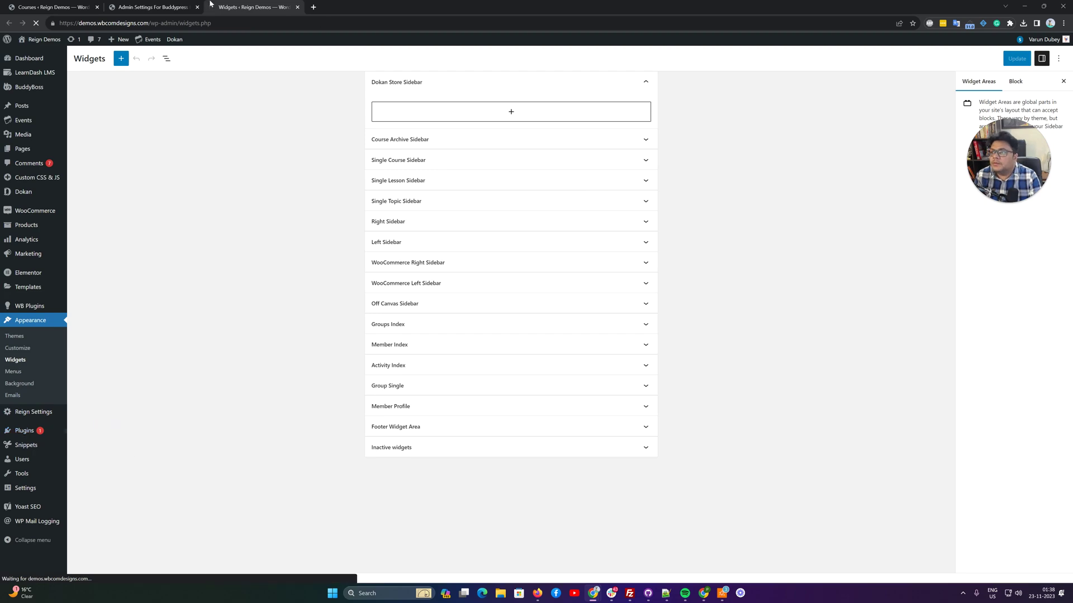
- Open the live site from Visit Site in a new tab
click(147, 6)
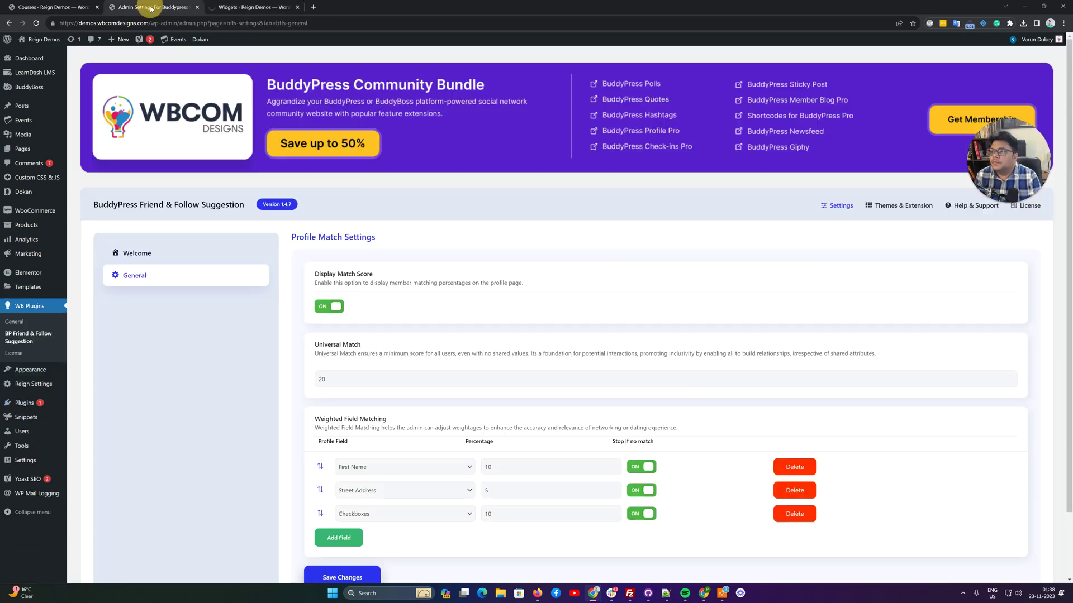
right_click(31, 54)
click(49, 61)
click(249, 6)
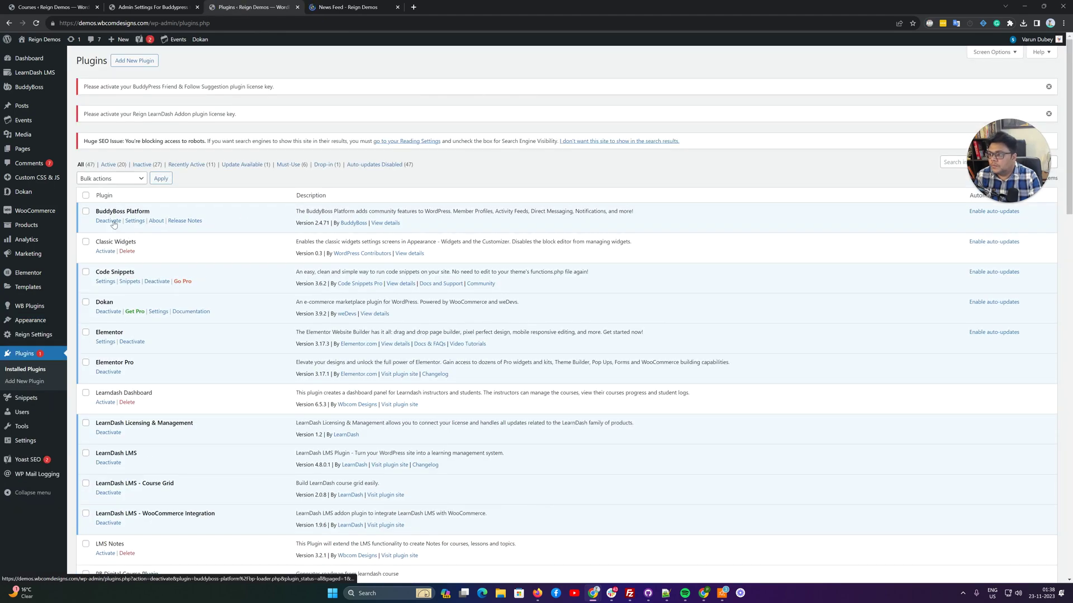
- On the live site, open the Members directory and a member's profile to see its match score
click(346, 8)
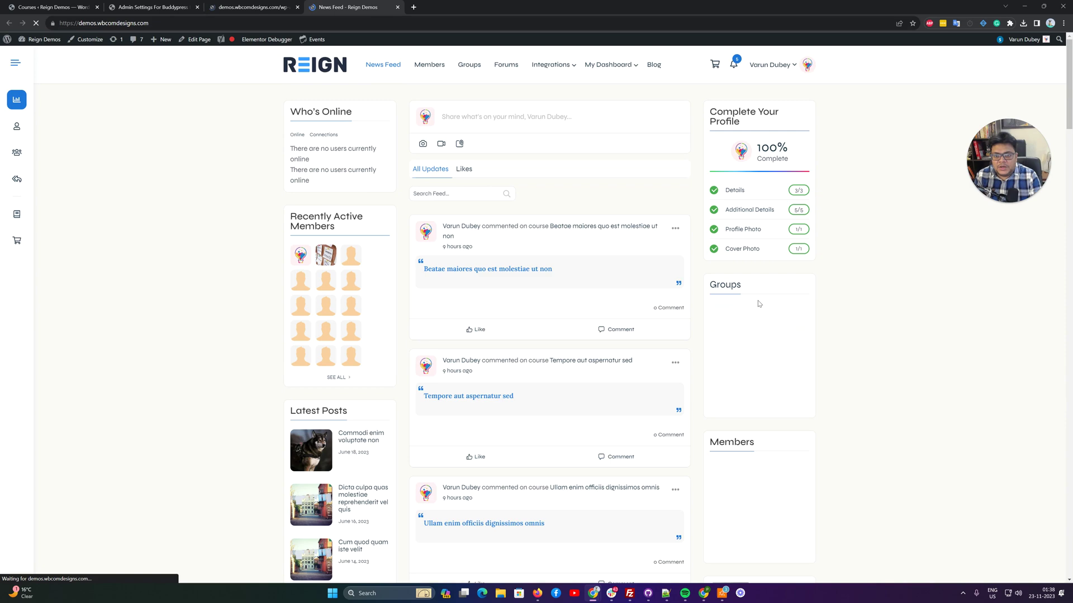
scroll(723, 351, down, 3)
scroll(723, 351, down, 3)
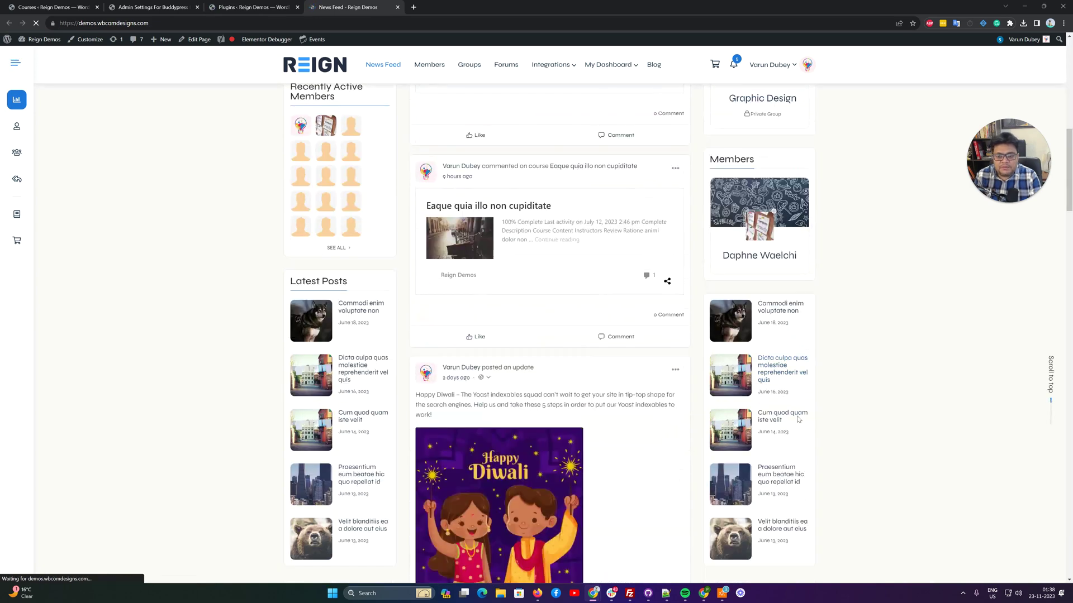
scroll(534, 256, up, 6)
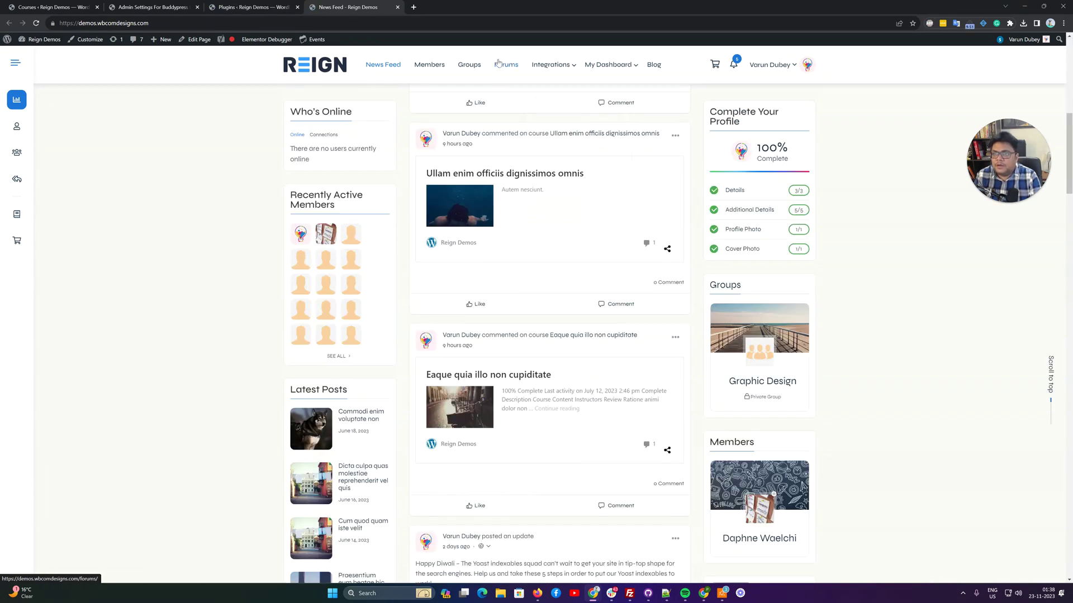
click(429, 65)
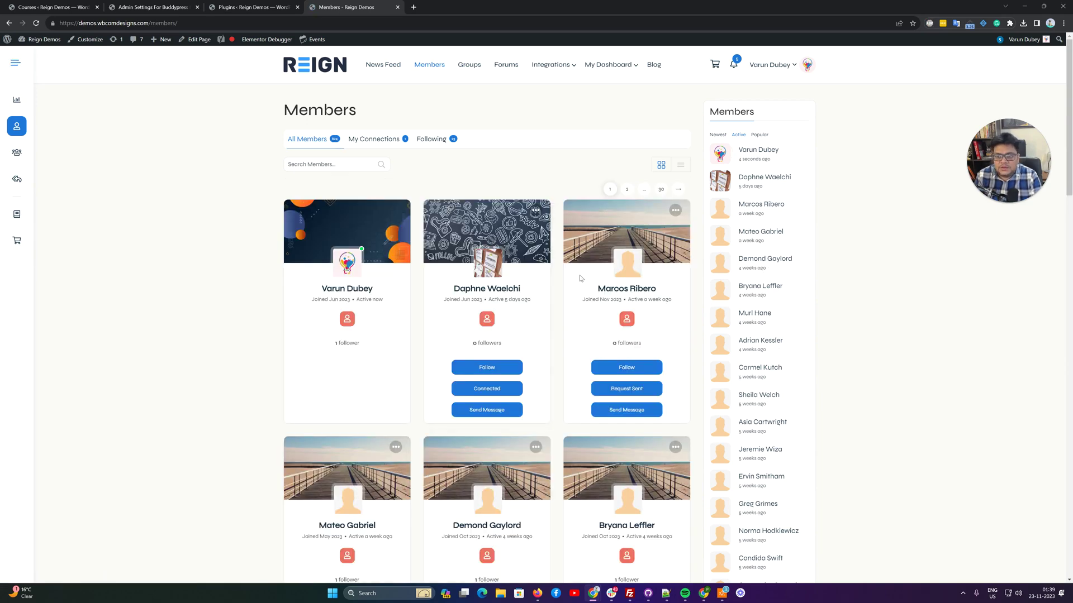
scroll(575, 282, down, 1)
scroll(575, 282, up, 1)
scroll(466, 257, down, 3)
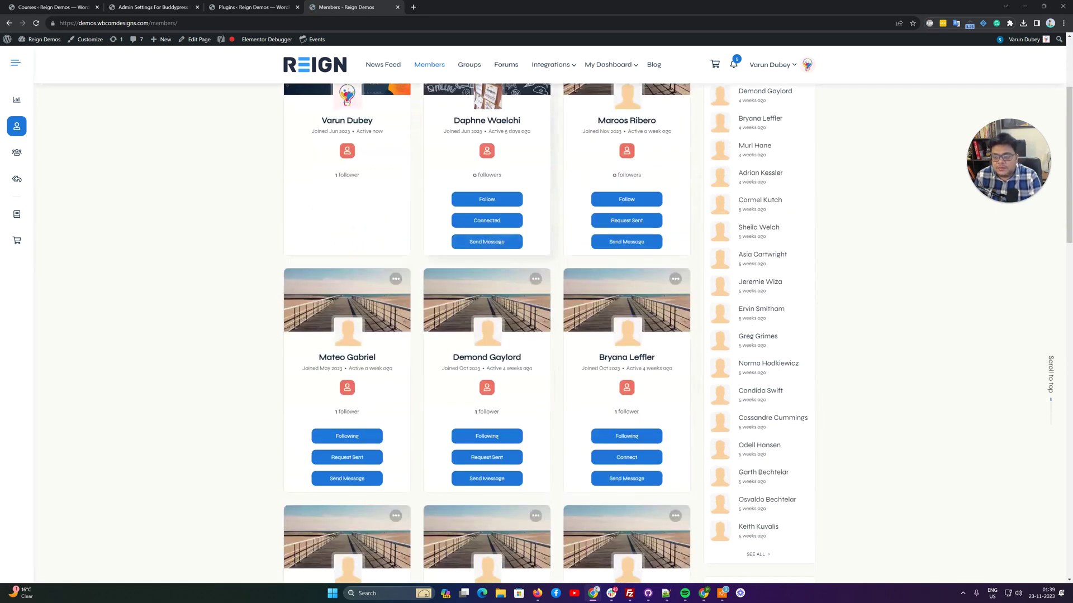
scroll(491, 273, down, 2)
click(505, 278)
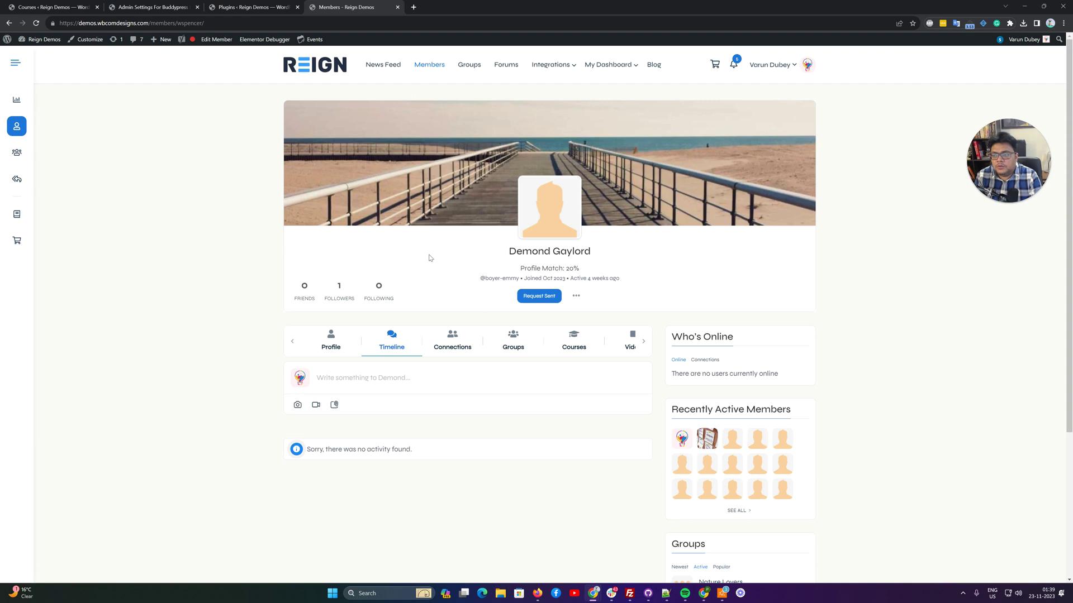
- Check a second member's profile match, then return to the Plugins admin tab
click(576, 296)
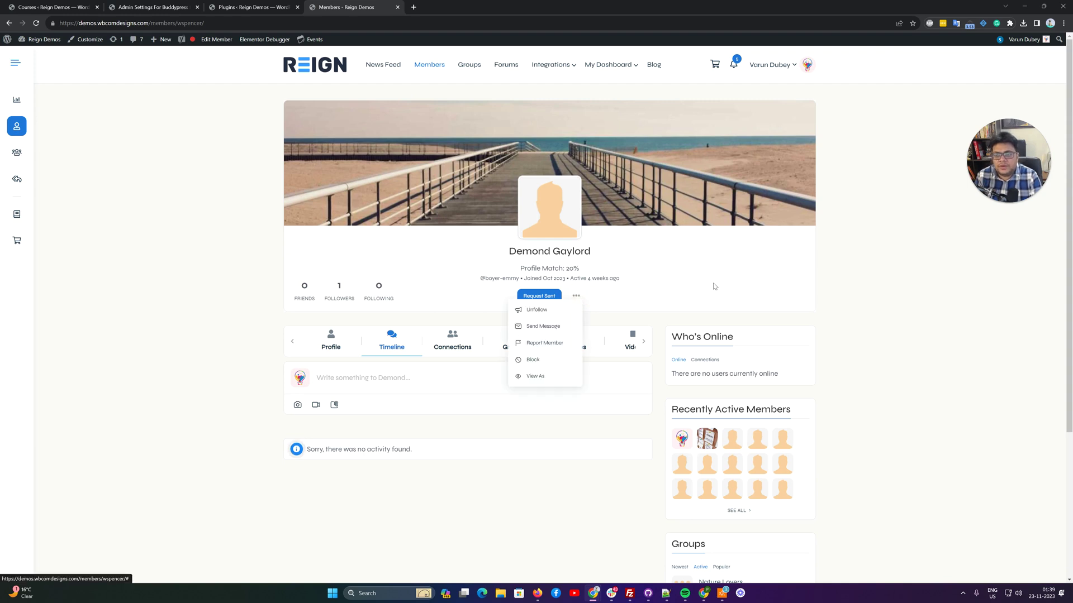
click(430, 65)
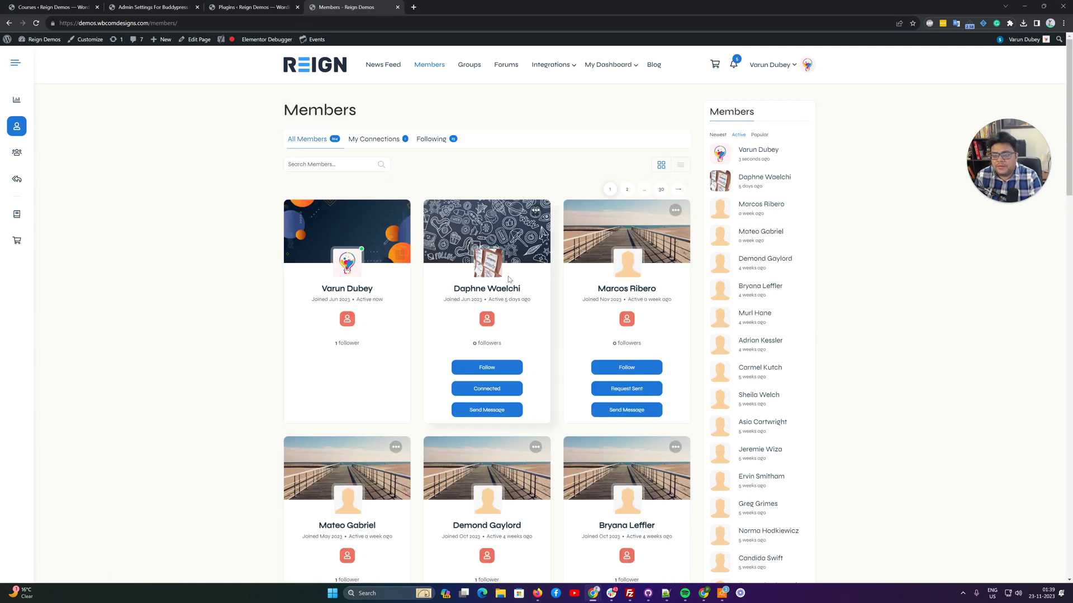
scroll(508, 276, down, 10)
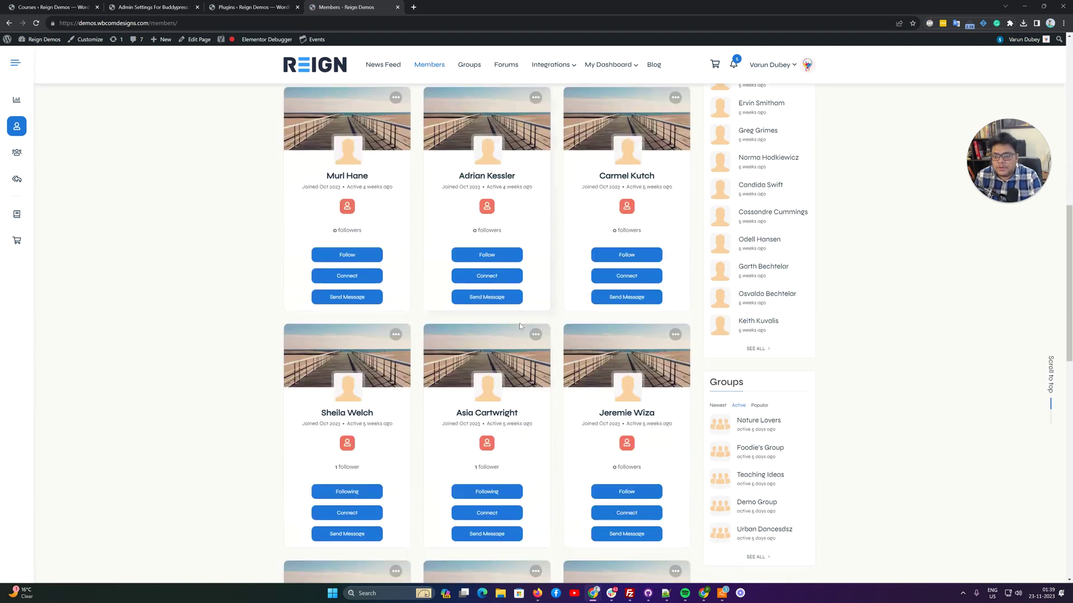
click(636, 178)
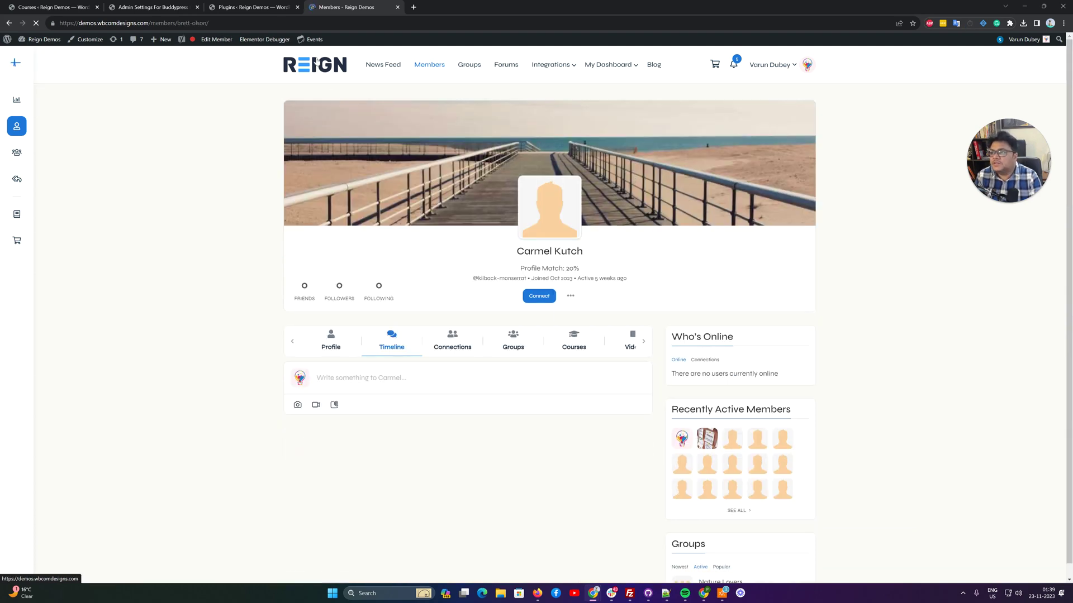
click(253, 7)
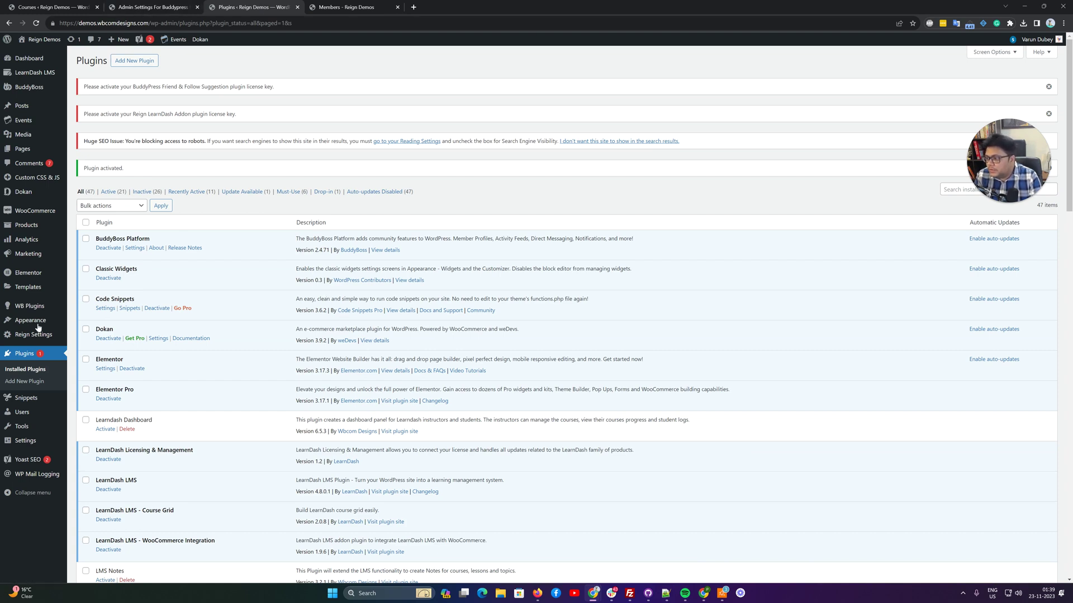
- On the Widgets screen, drag the BuddyPress Friend & Follow Suggestion widget toward the Member Index sidebar
click(337, 7)
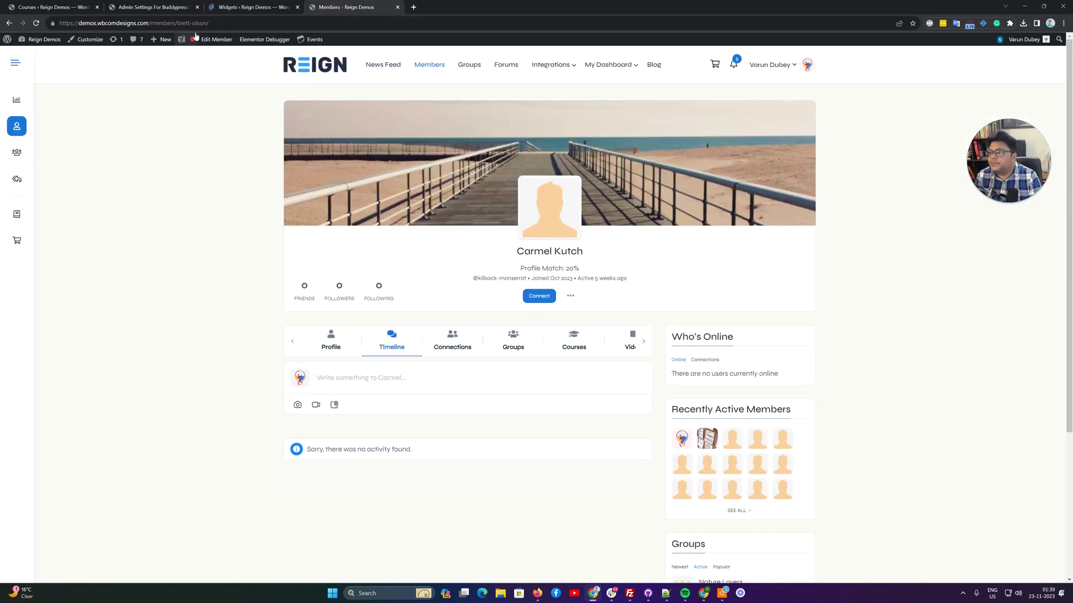
click(237, 7)
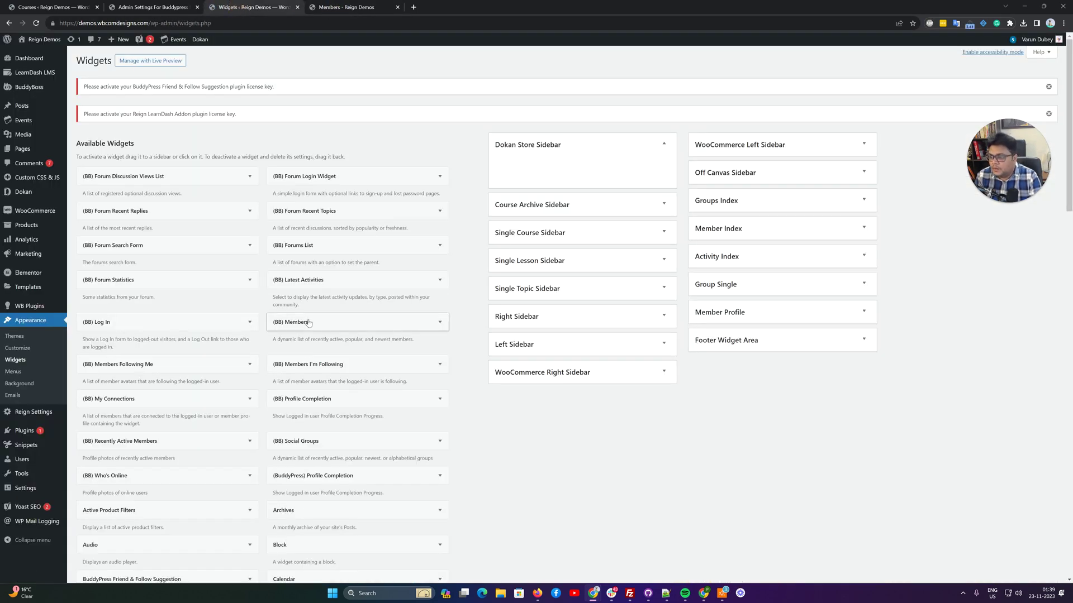
scroll(308, 323, down, 3)
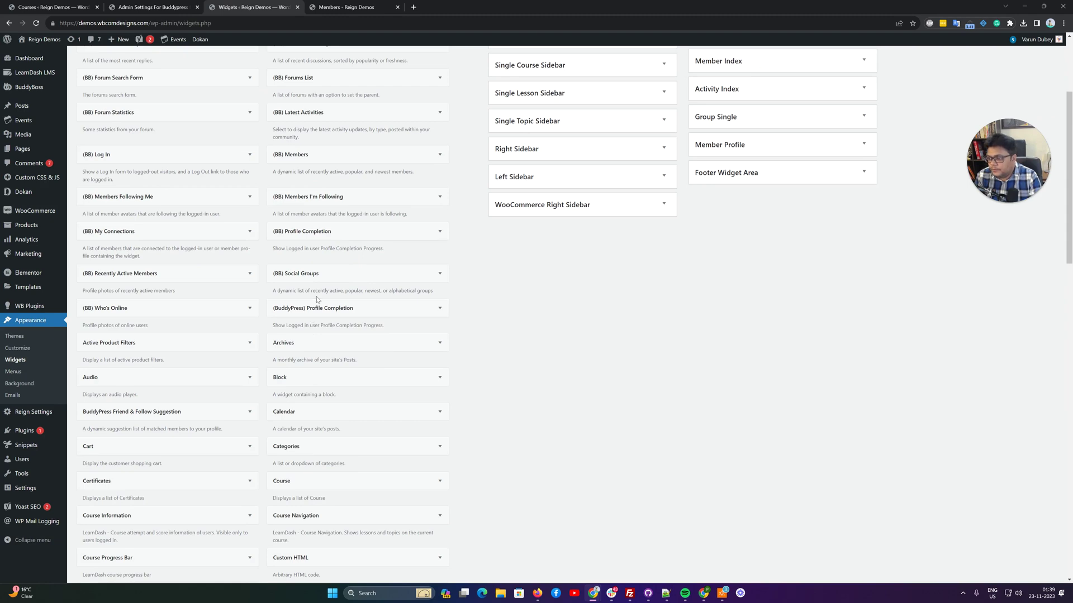
scroll(316, 300, down, 5)
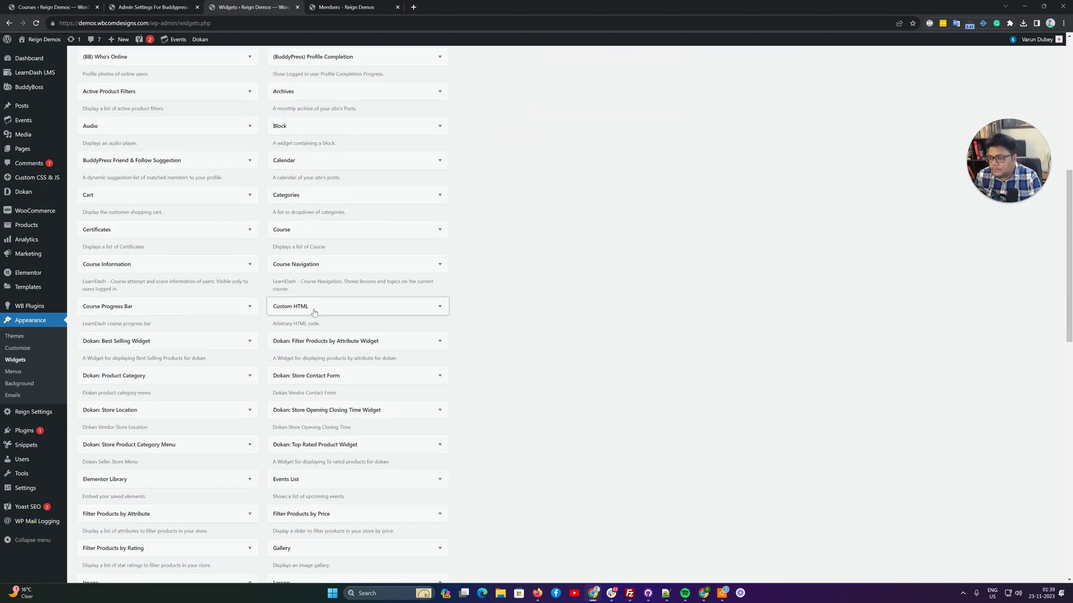
scroll(315, 322, down, 5)
scroll(317, 332, down, 3)
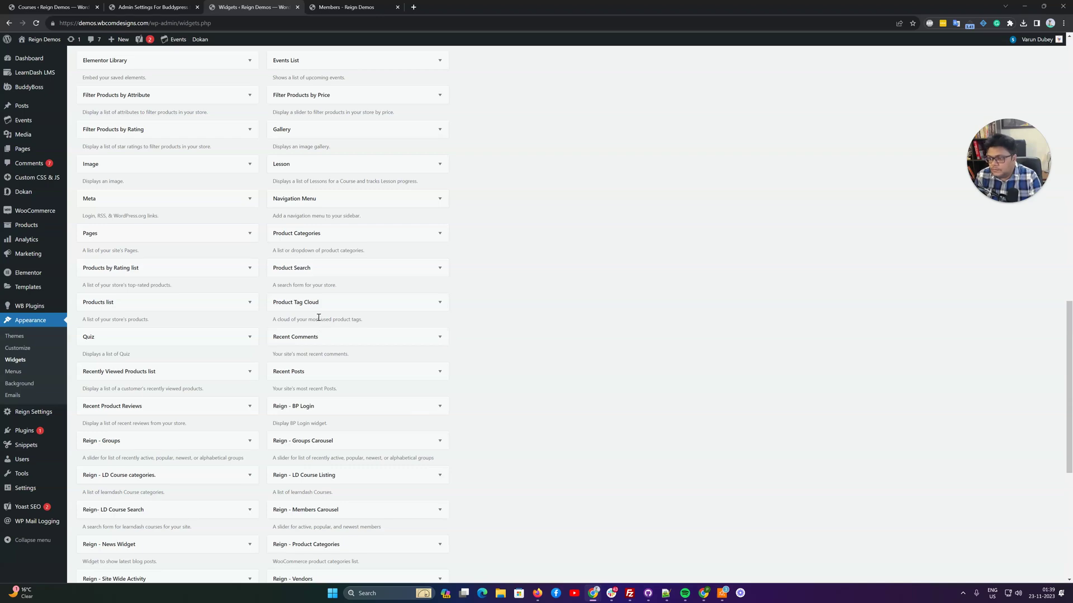
scroll(319, 317, down, 3)
scroll(318, 322, up, 12)
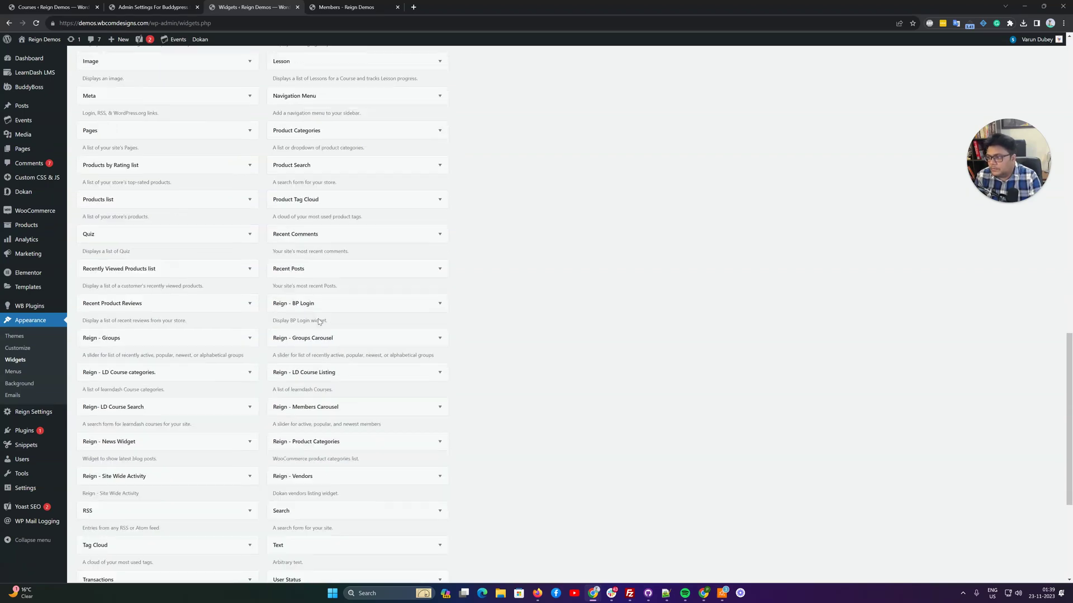
drag(147, 246, 772, 217)
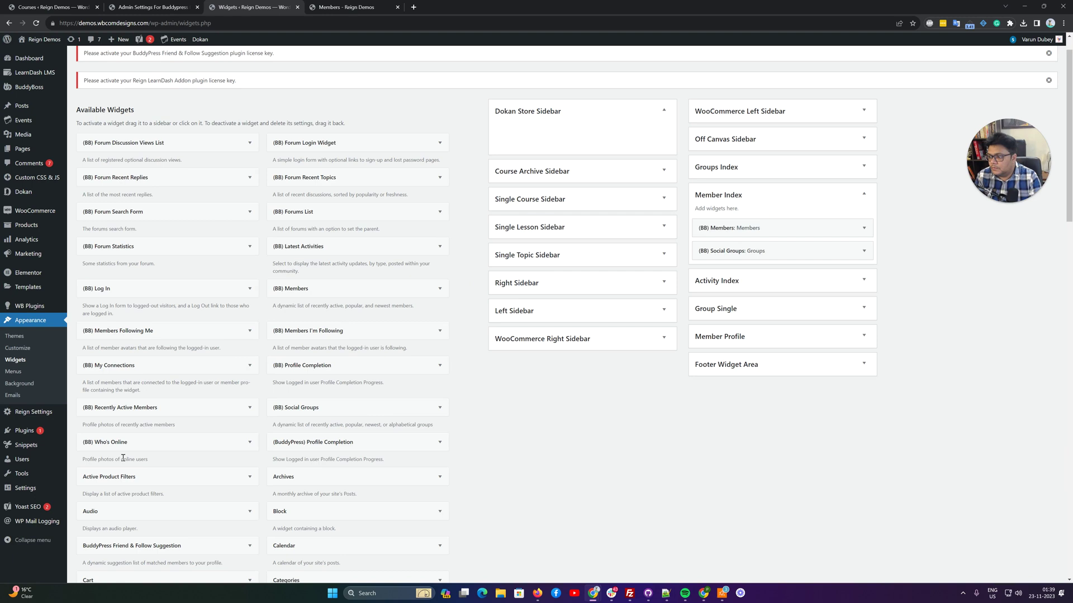
- Place a Friend & Follow Suggestion widget in Member Index titled 'Suggestions' and save it
drag(140, 546, 748, 232)
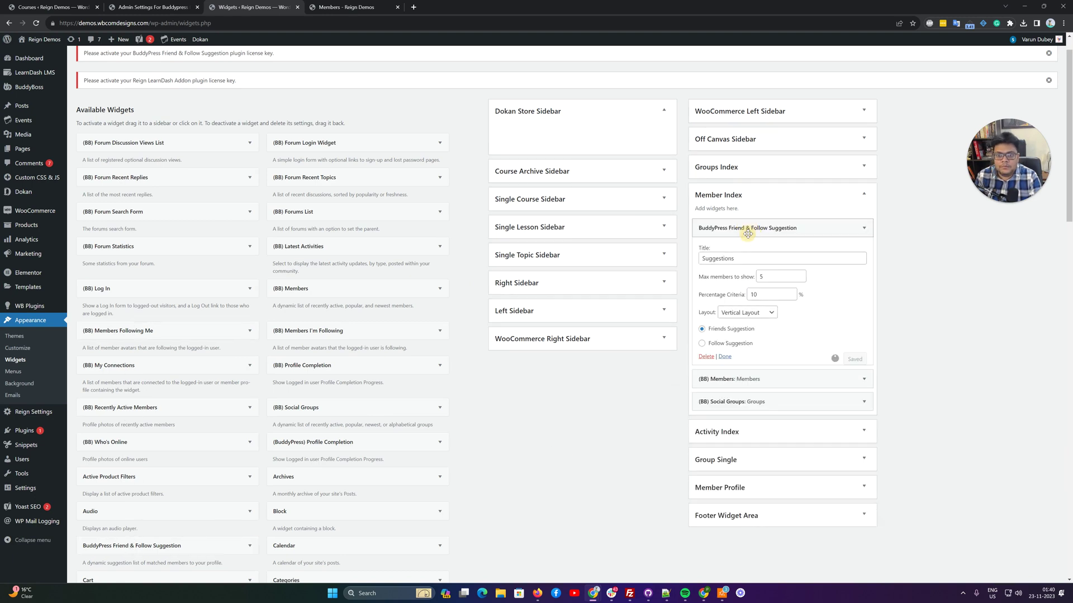
click(699, 259)
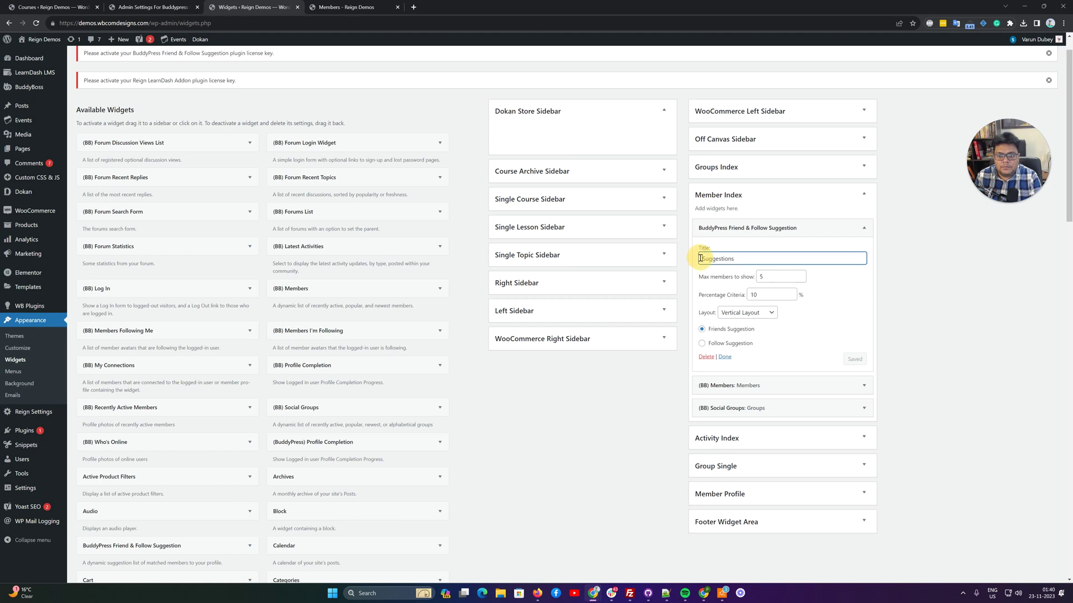
text(Friend)
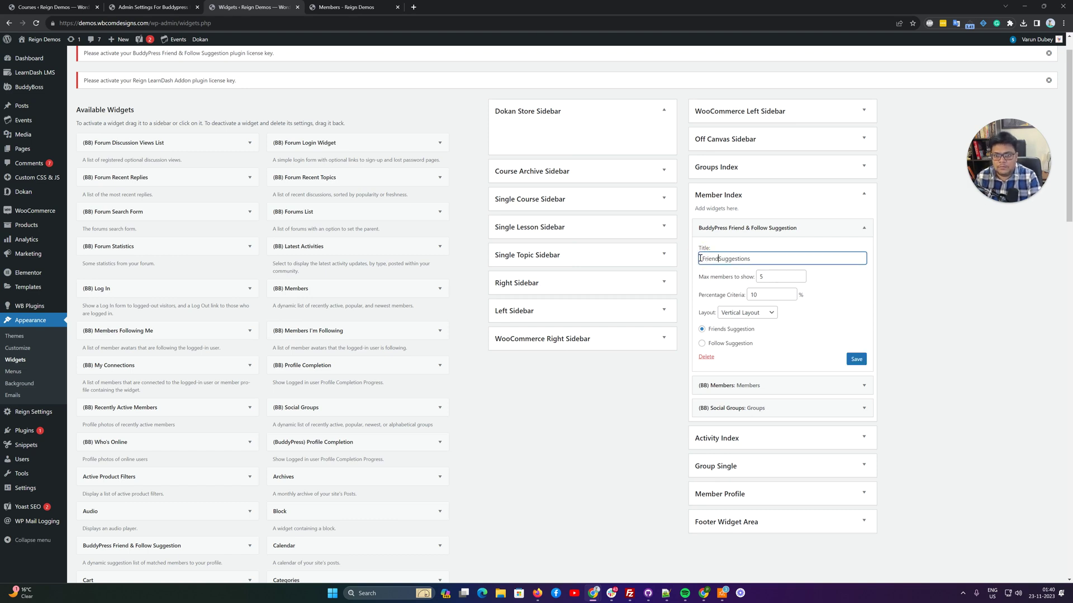
key(BackSpace)
key(BackSpace)
key(BackSpace)
key(BackSpace)
key(BackSpace)
key(BackSpace)
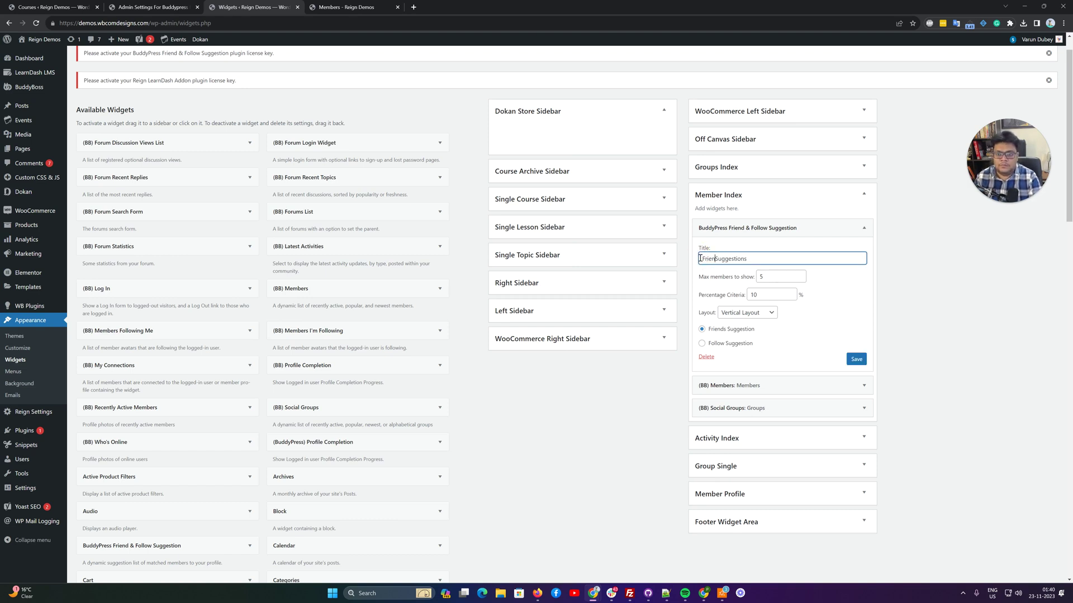
text(A)
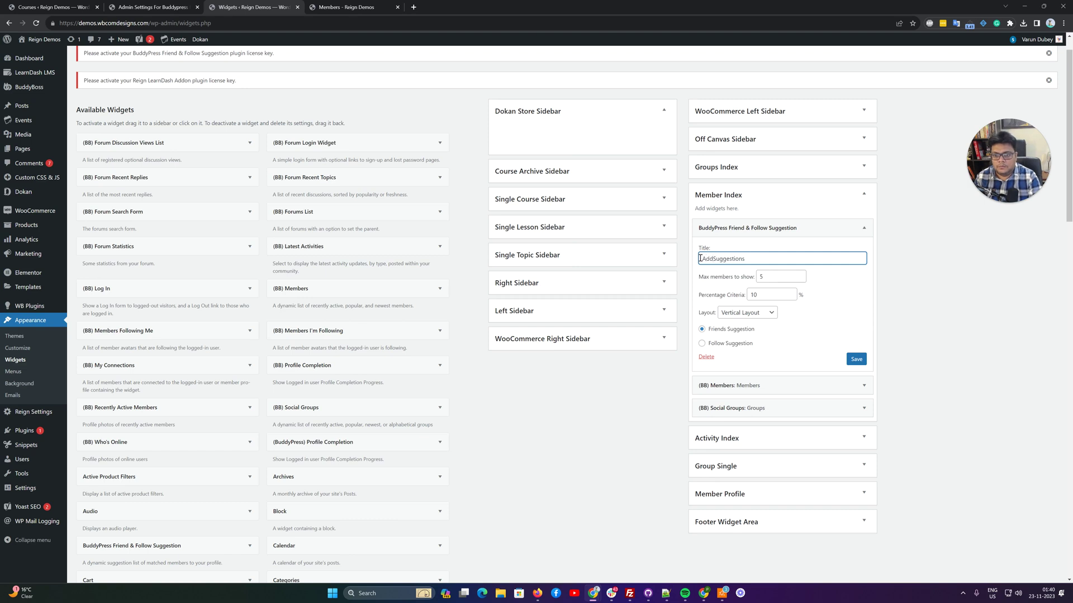
text(d)
key(BackSpace)
key(BackSpace)
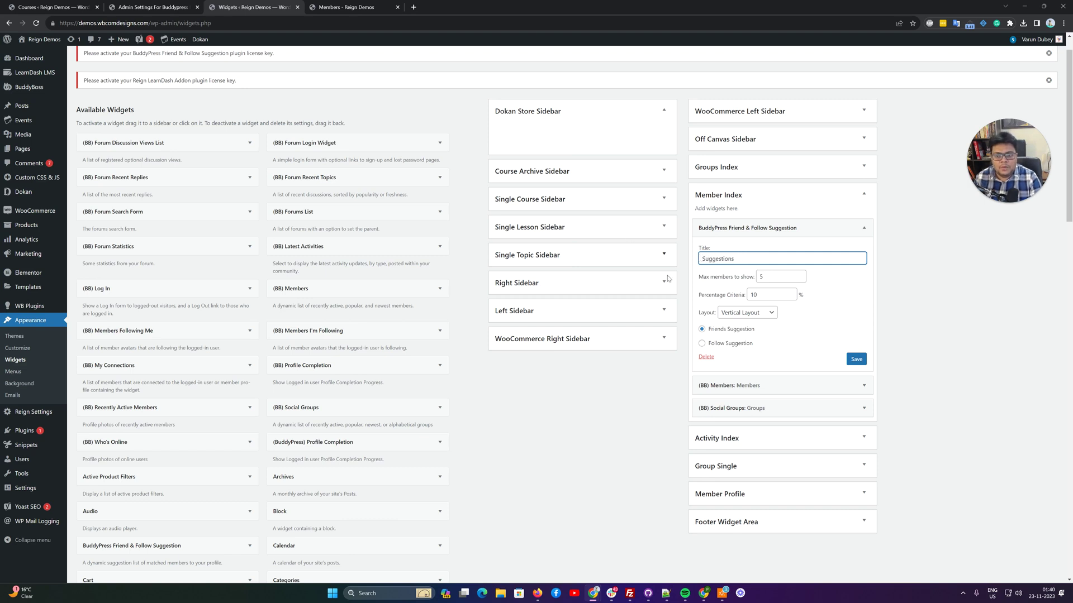
click(854, 359)
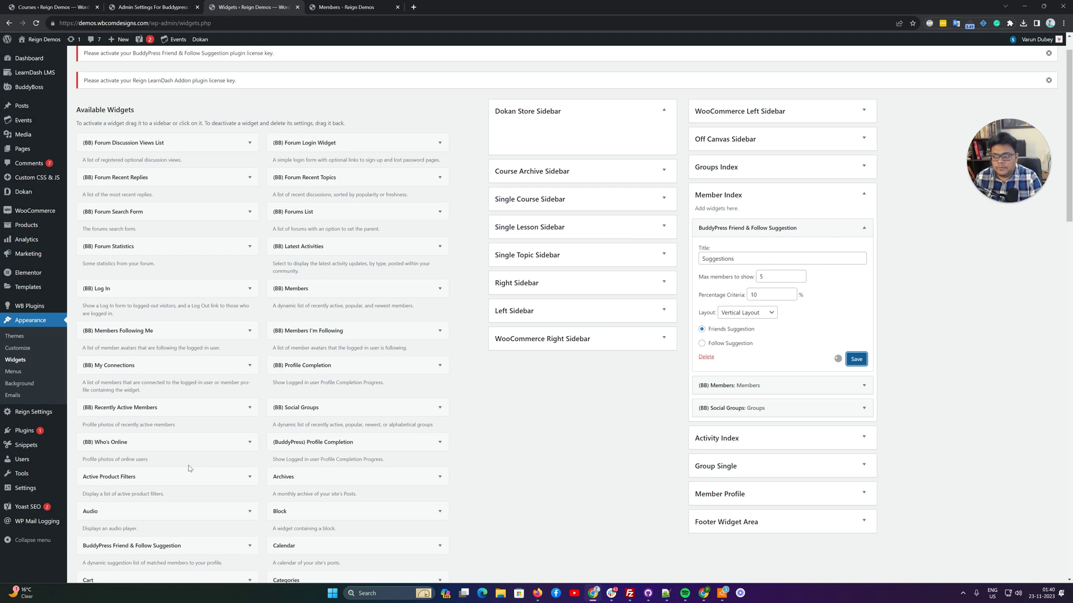
- Add a second suggestion widget set to Follow Suggestion with 30 percentage criteria, and save
drag(118, 553, 754, 247)
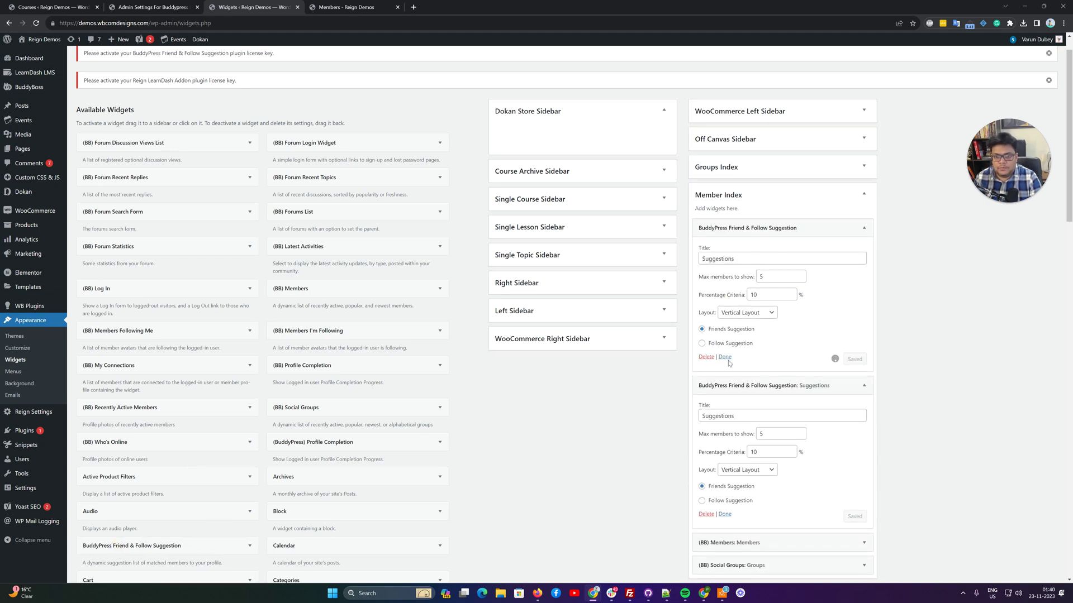
click(702, 344)
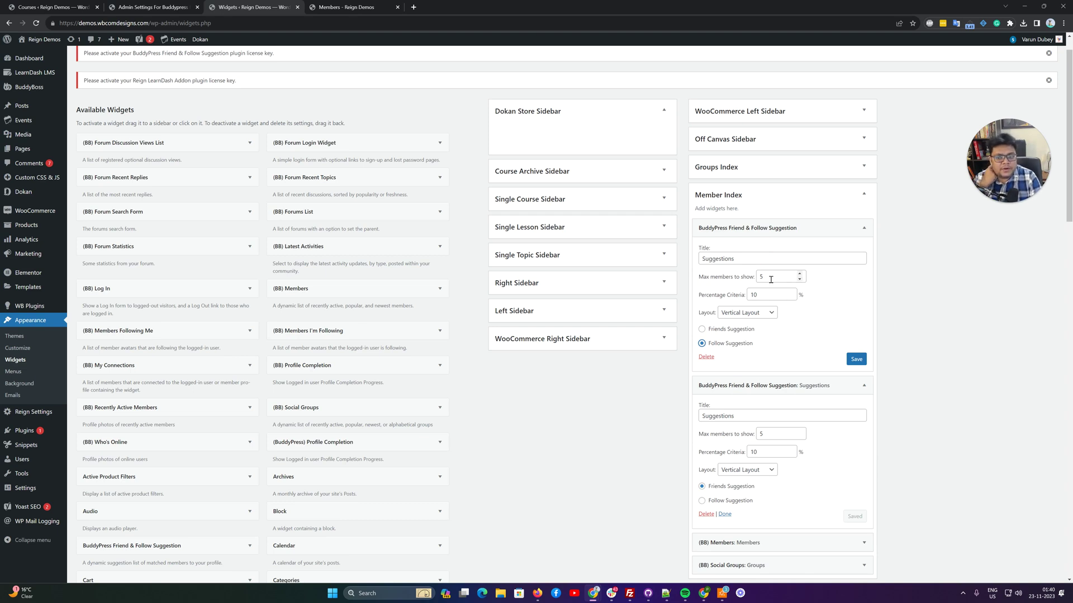
double_click(758, 297)
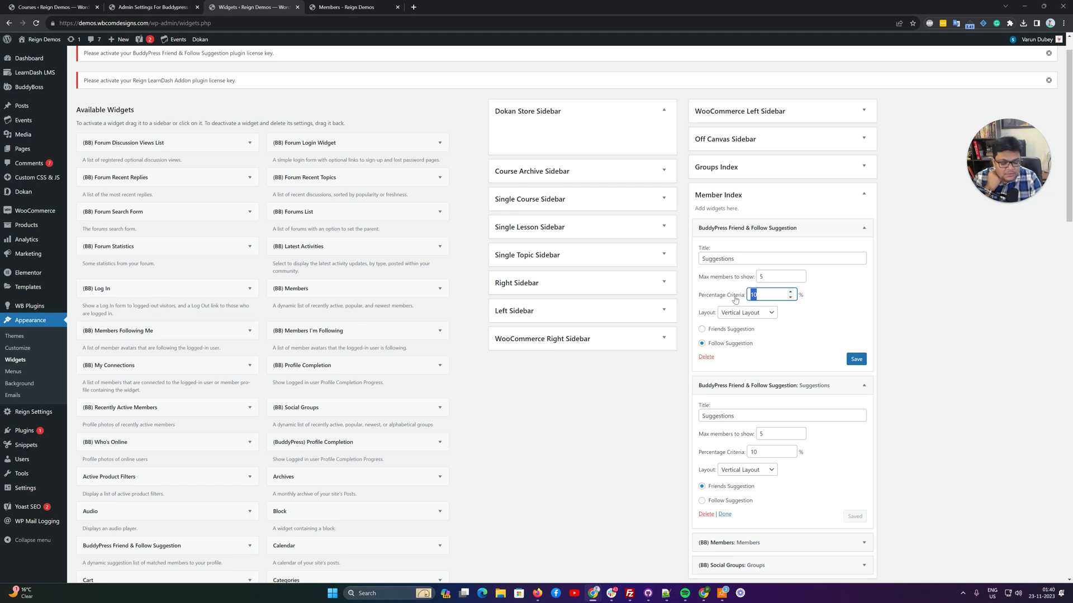
text(25)
drag(767, 294, 747, 296)
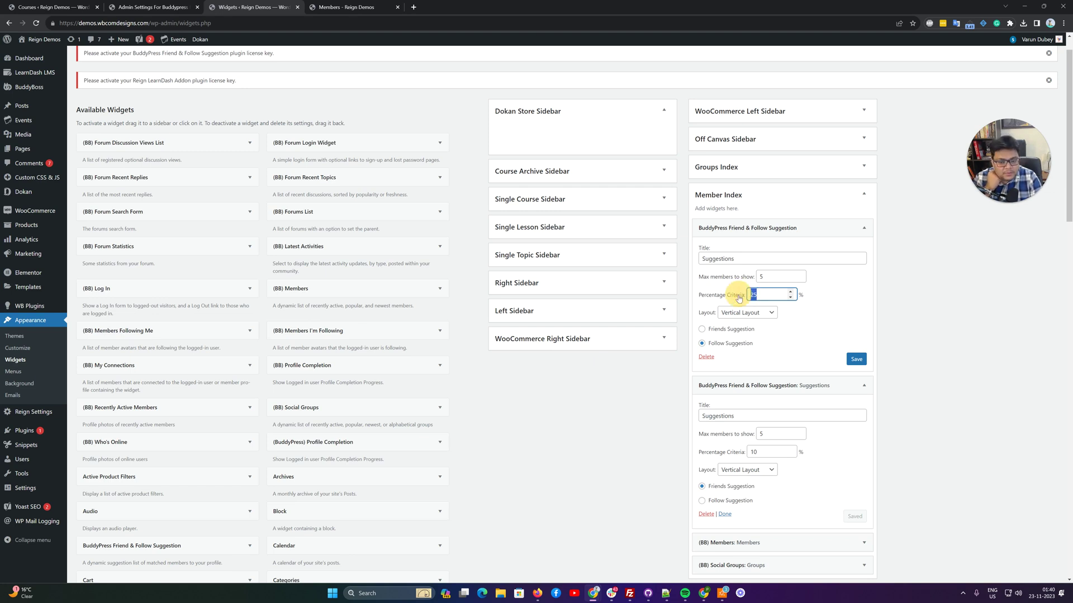
text(30)
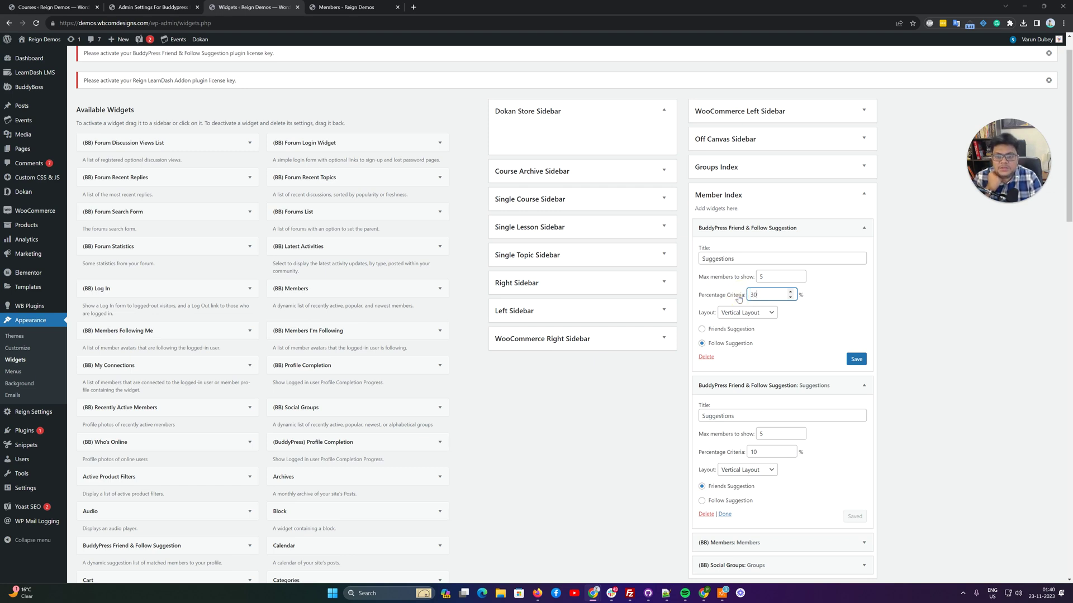
click(774, 328)
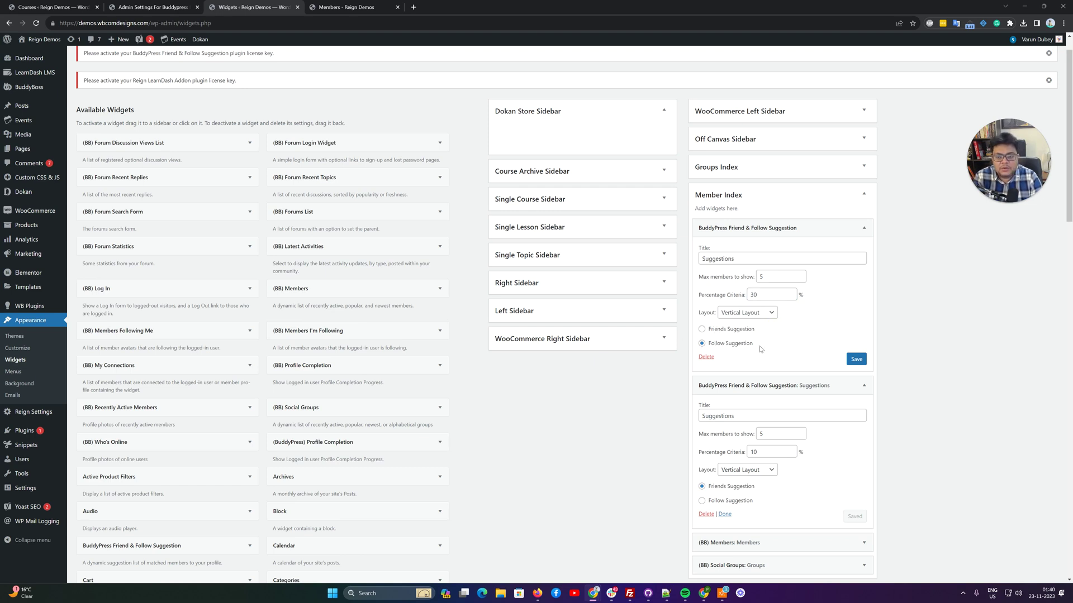
click(856, 358)
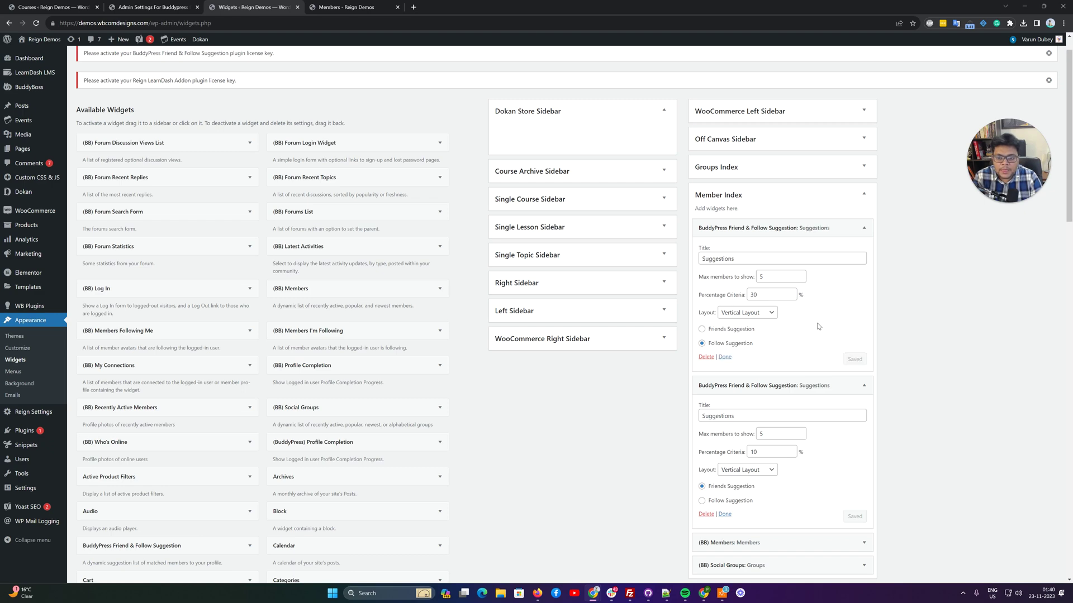
- Retitle the widgets 'Follow Suggestions' and 'Friend Suggestions' and save the Friend widget
scroll(793, 324, down, 3)
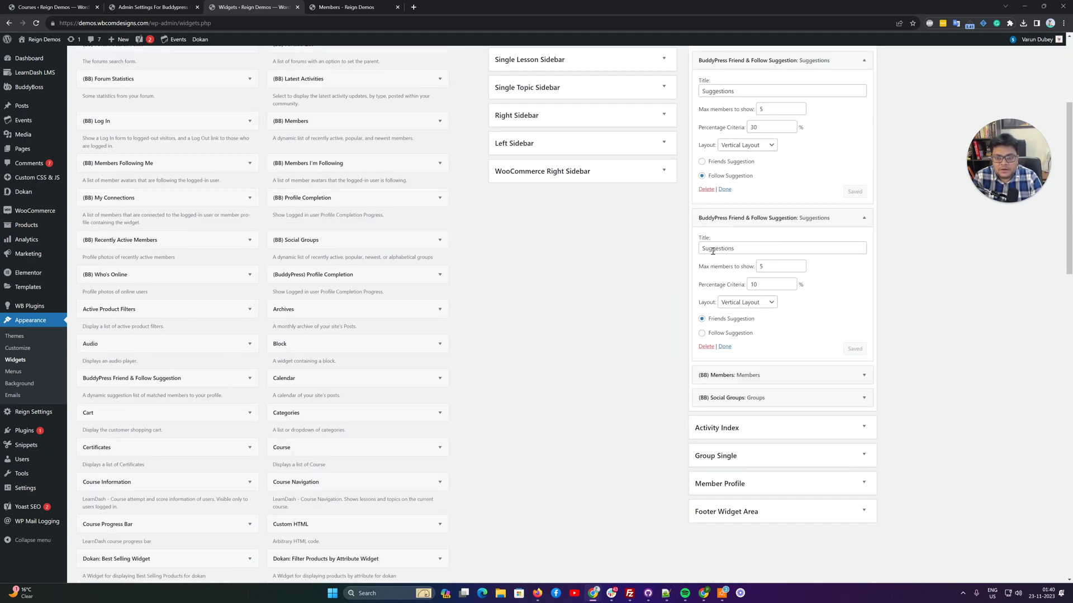
click(705, 91)
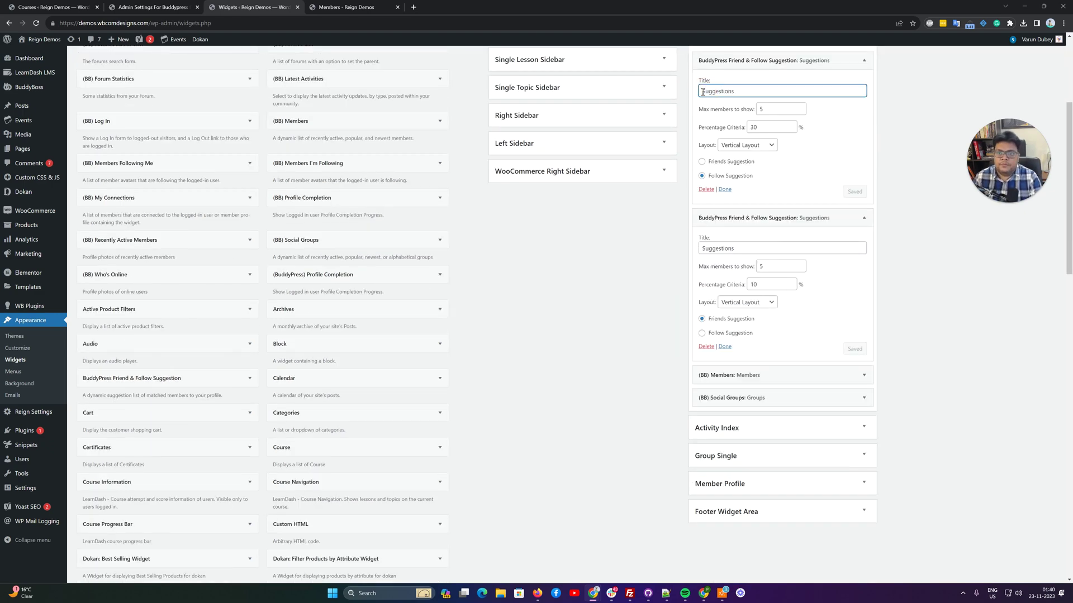
click(702, 92)
text(Follow)
click(703, 249)
text(Friend)
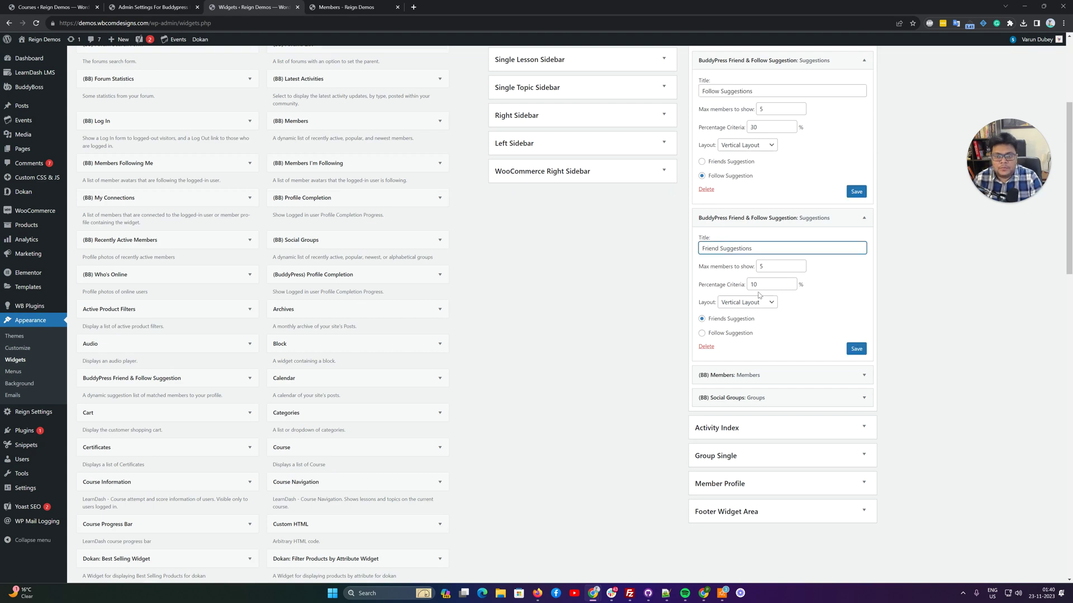
double_click(749, 285)
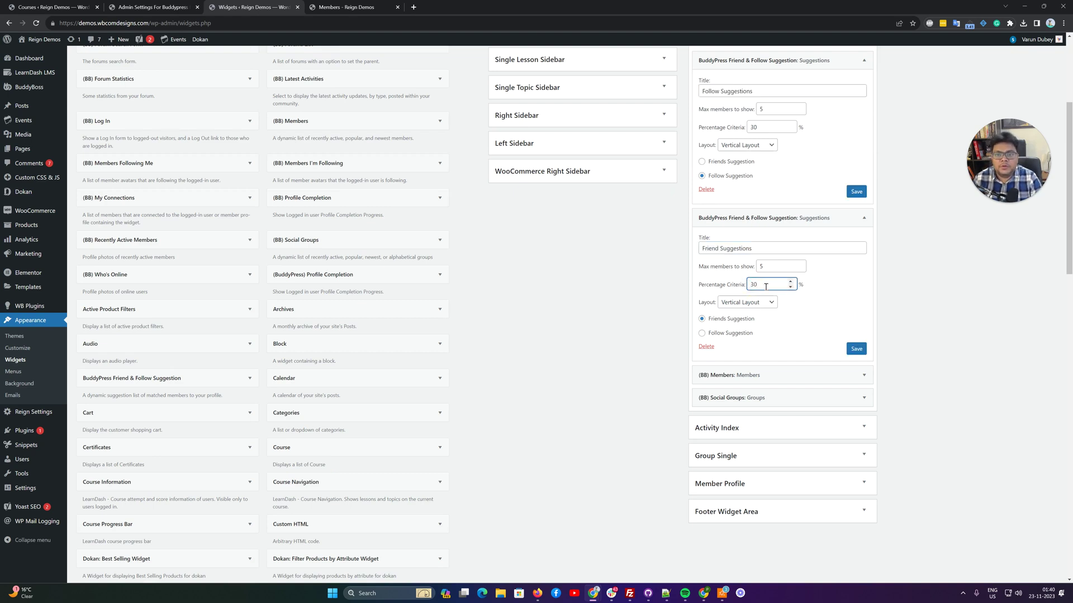
click(854, 349)
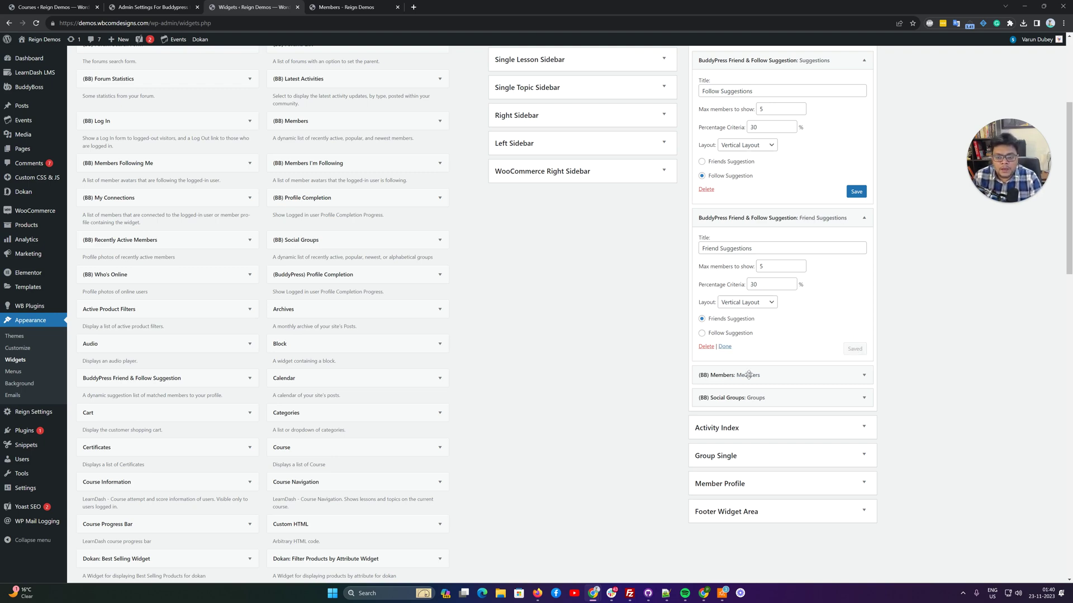
scroll(796, 263, up, 3)
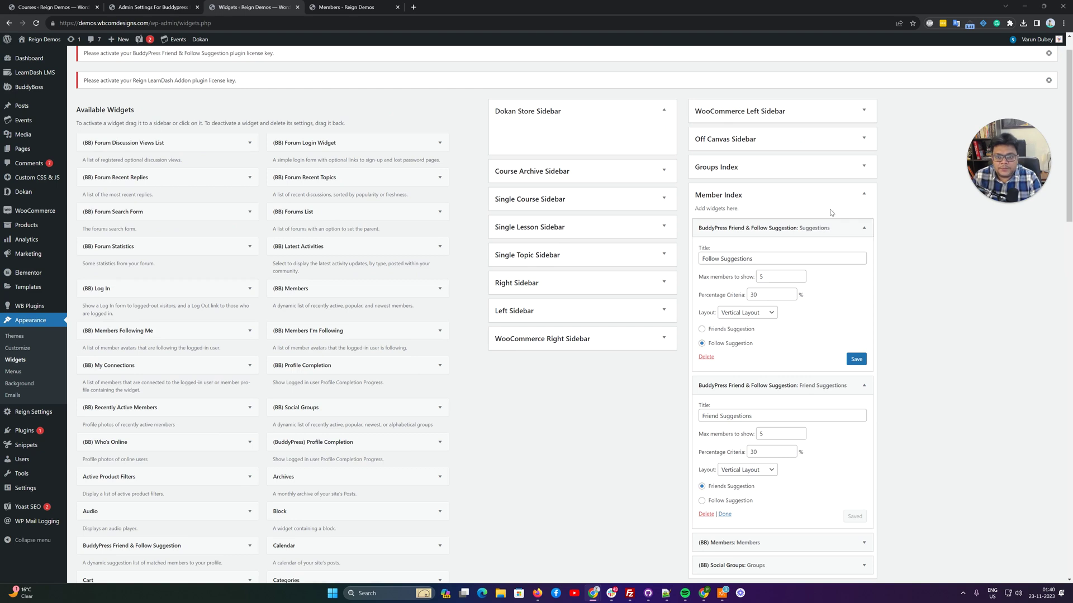
- In Member Profile, add two suggestion widgets and remove Who's Online and Recently Active Members
click(864, 194)
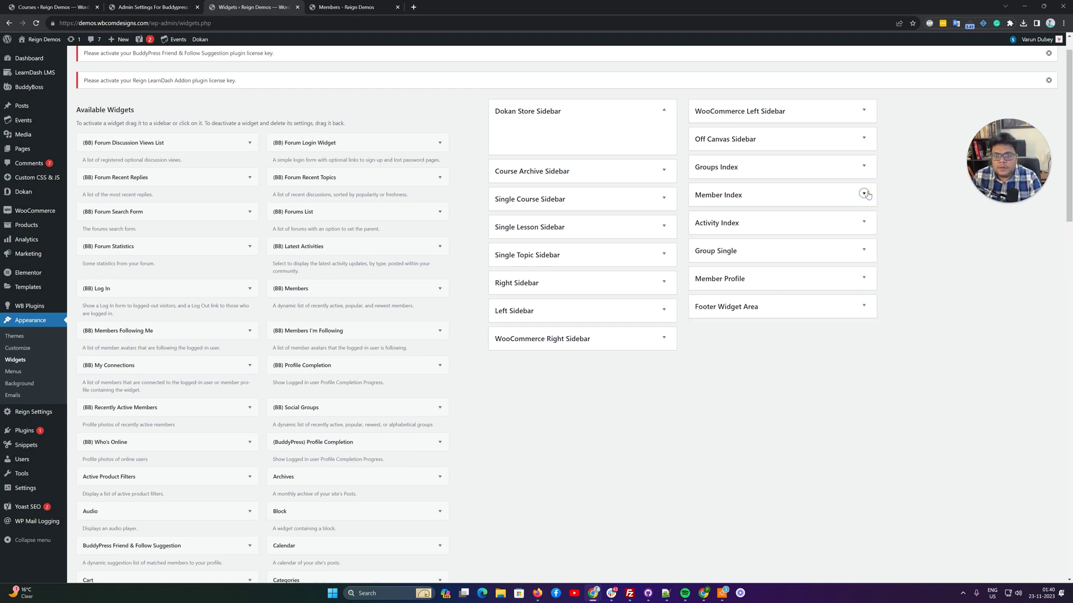
click(864, 279)
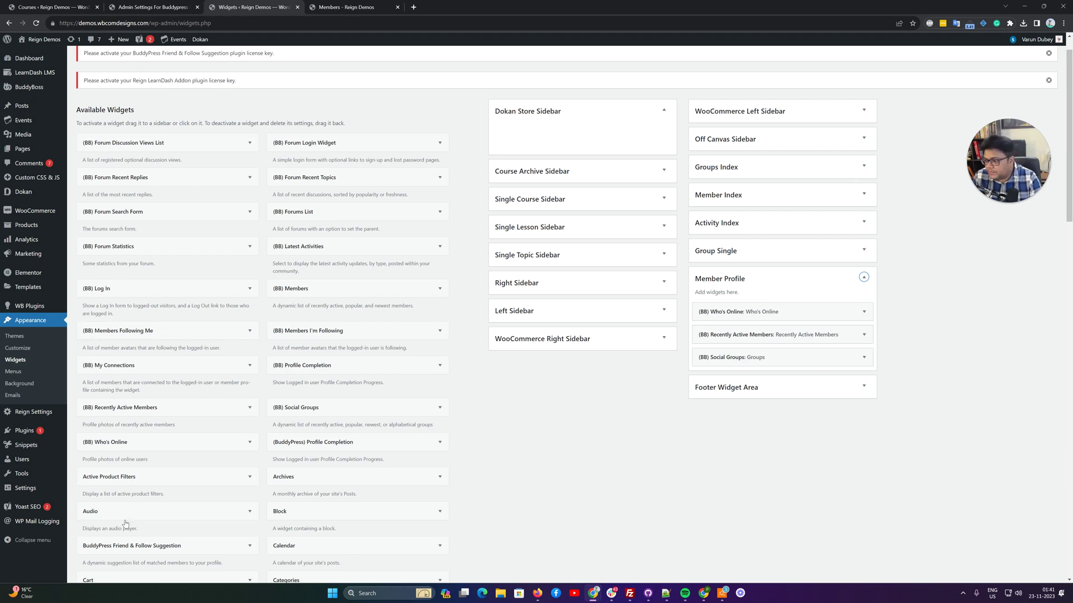
drag(124, 546, 738, 313)
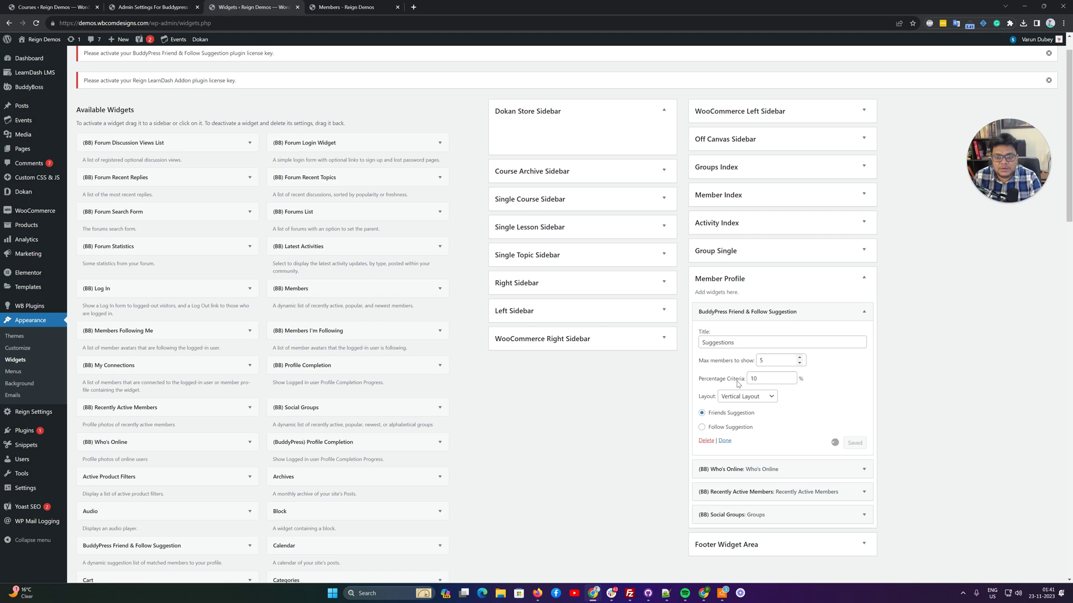
drag(721, 483, 355, 464)
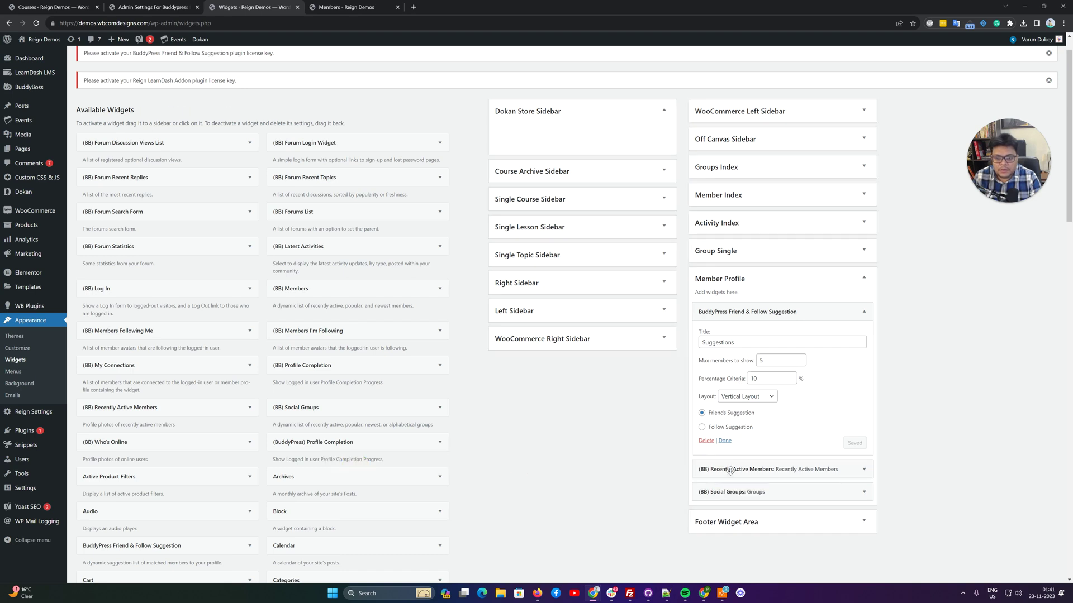
drag(730, 471, 386, 456)
drag(124, 546, 726, 435)
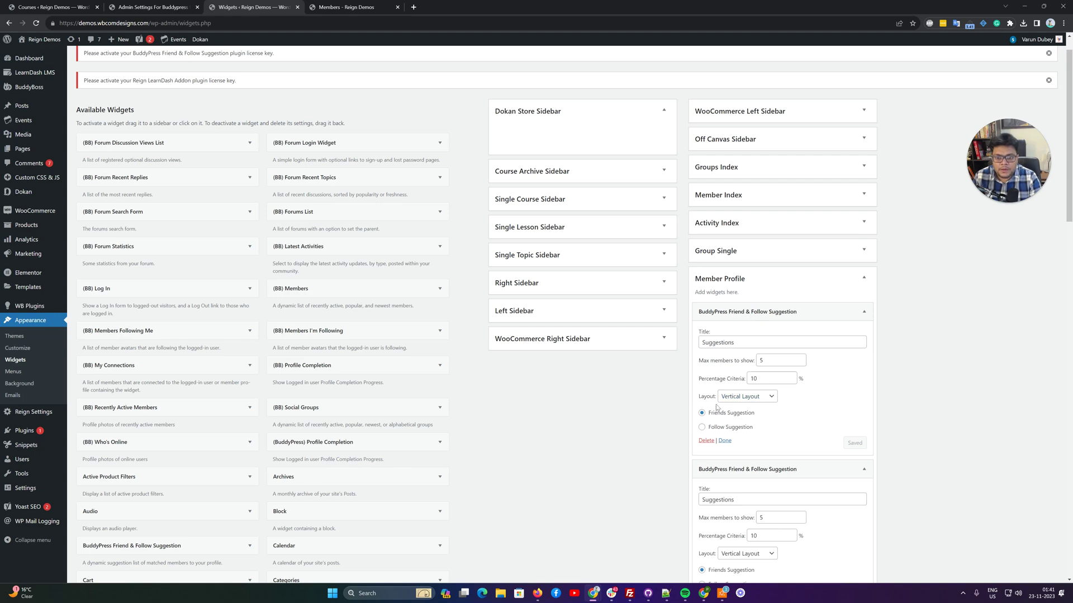
- Title them Friend and Follow Suggestions, set the second to follow suggestions at 30%, and save both
click(702, 342)
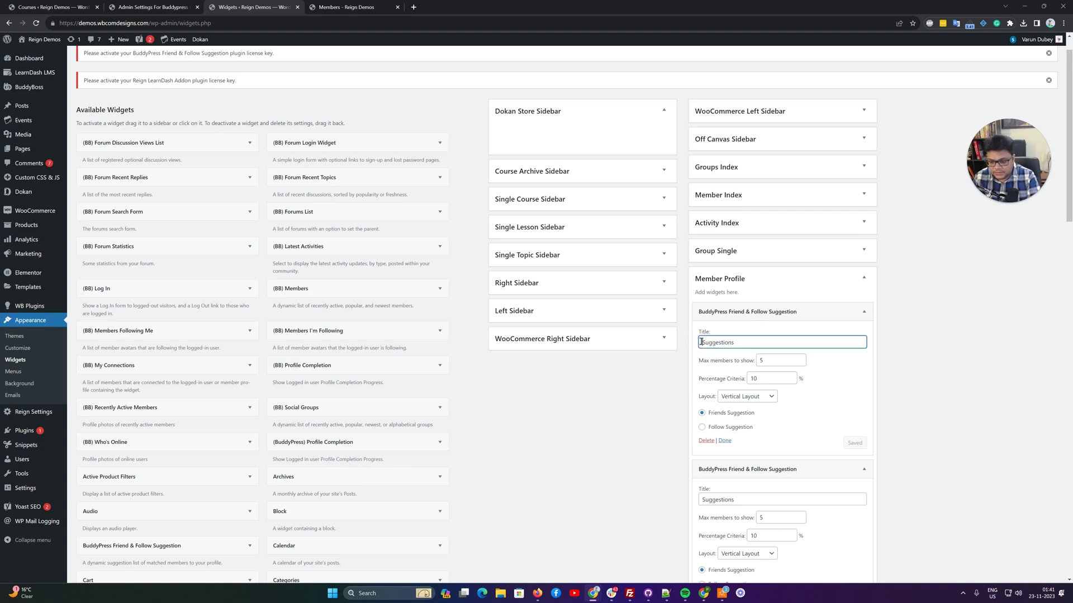
text(Friend)
click(702, 500)
text(Follow)
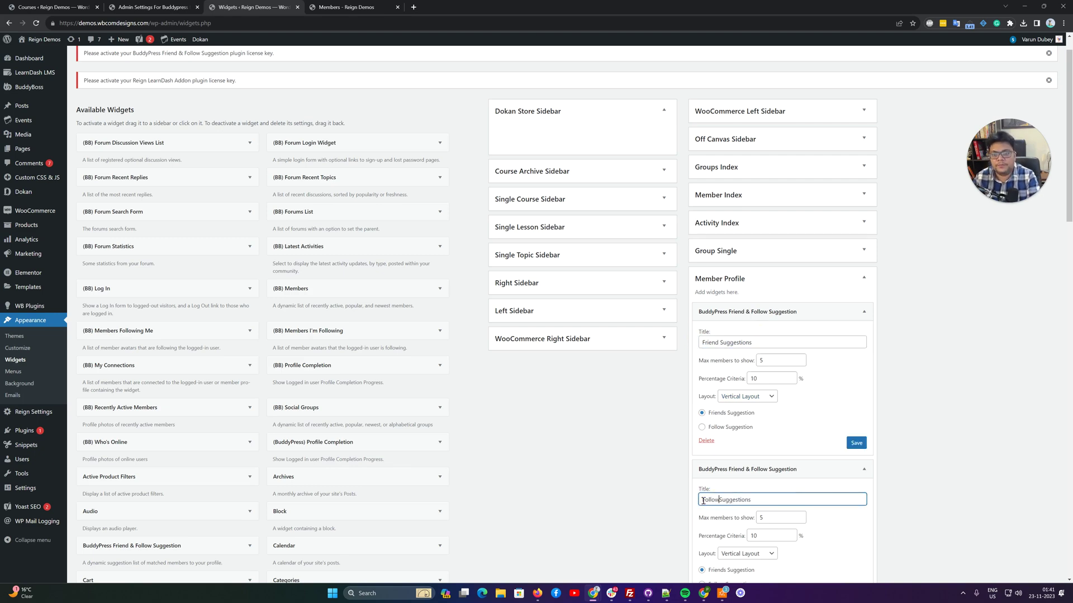
scroll(726, 503, down, 3)
click(702, 417)
double_click(752, 369)
key(BackSpace)
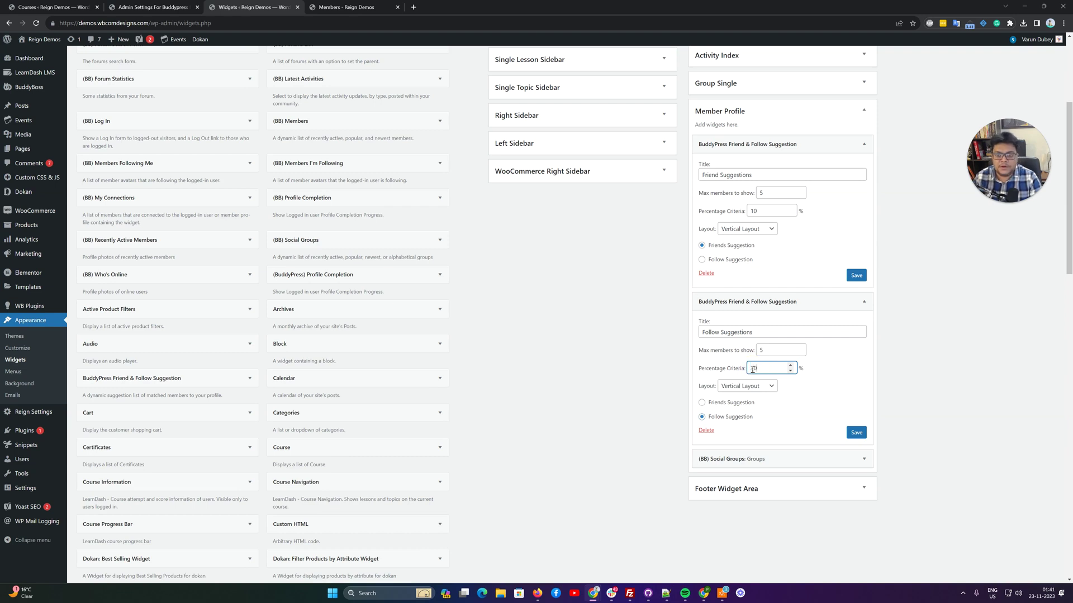
double_click(753, 210)
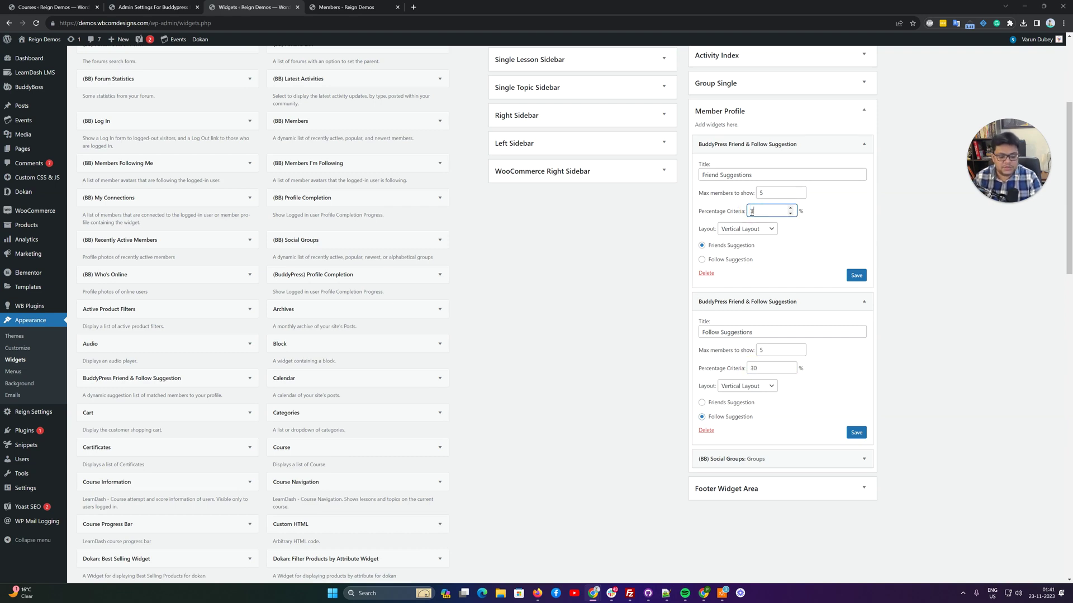
click(856, 275)
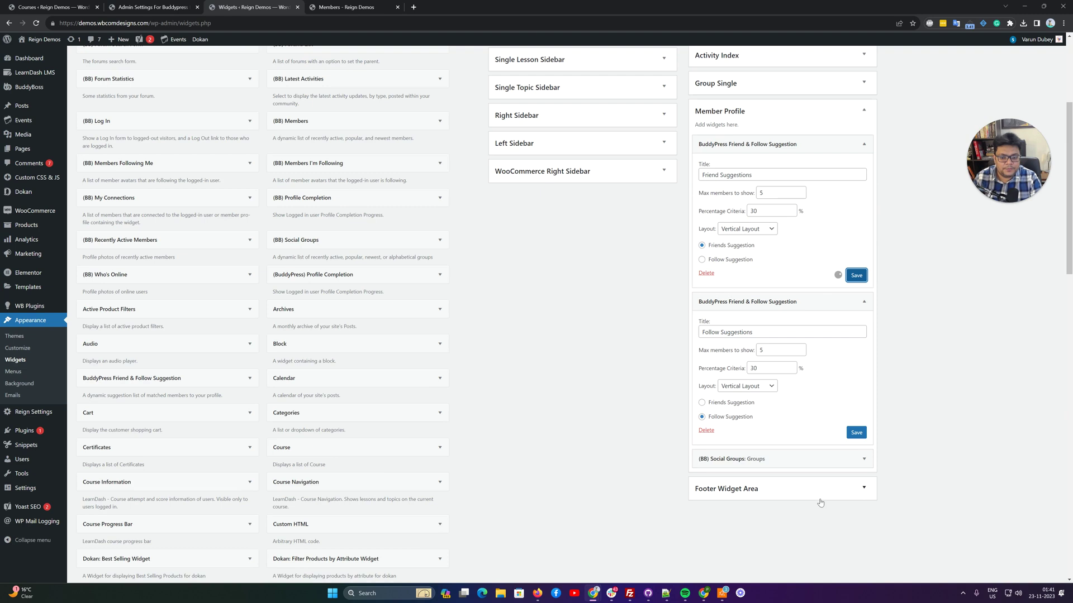
click(855, 433)
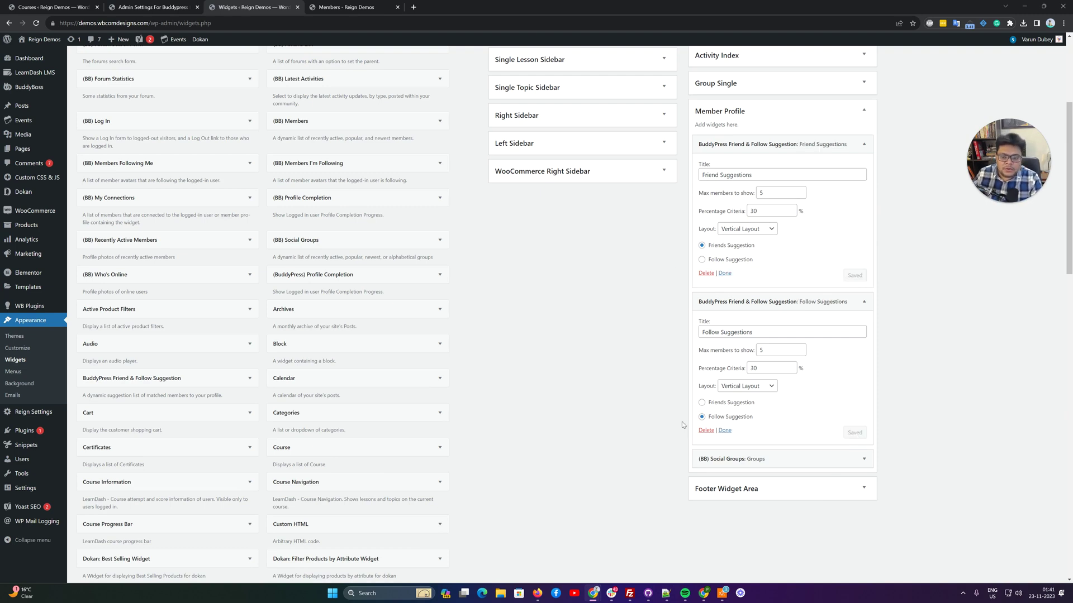
scroll(721, 250, up, 2)
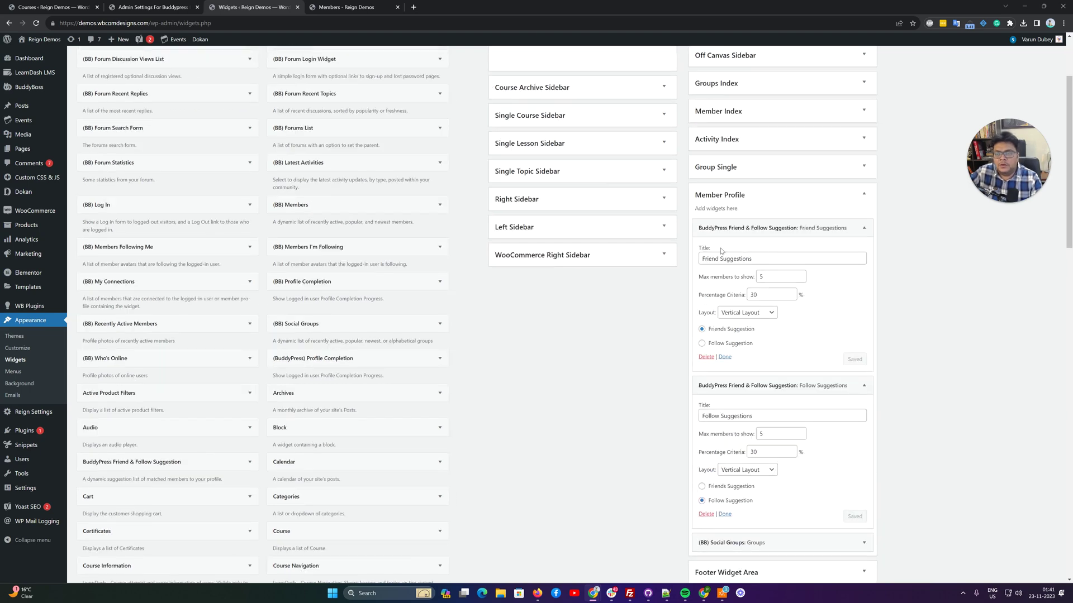
- Reload the member's profile page on the live site
click(322, 7)
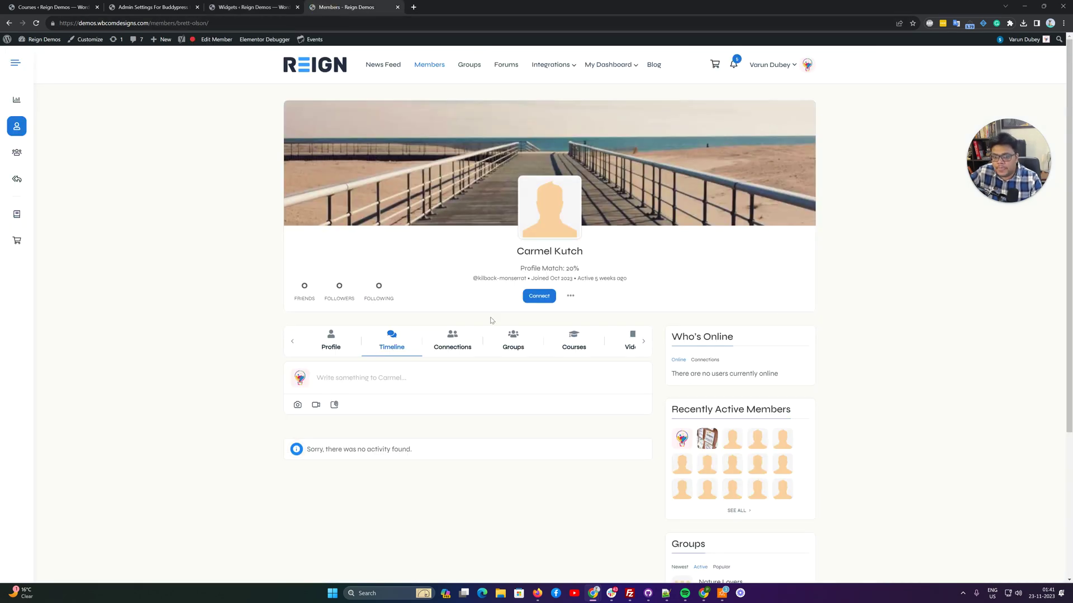
right_click(833, 211)
click(858, 229)
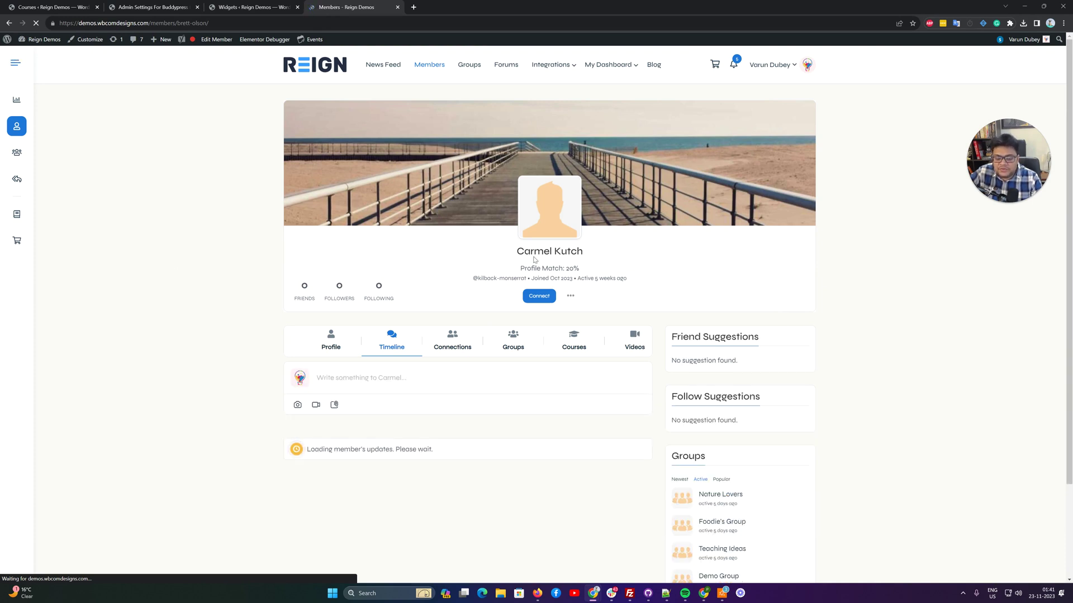
- Highlight the 'Profile Match: 20%' line beside the new suggestion widgets
drag(520, 267, 596, 271)
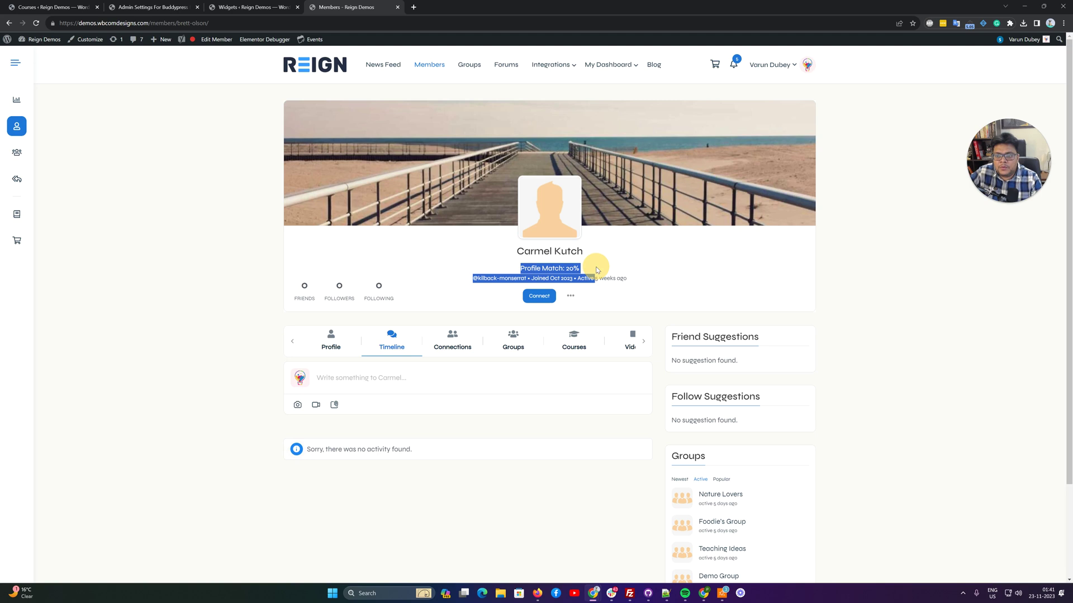
click(594, 263)
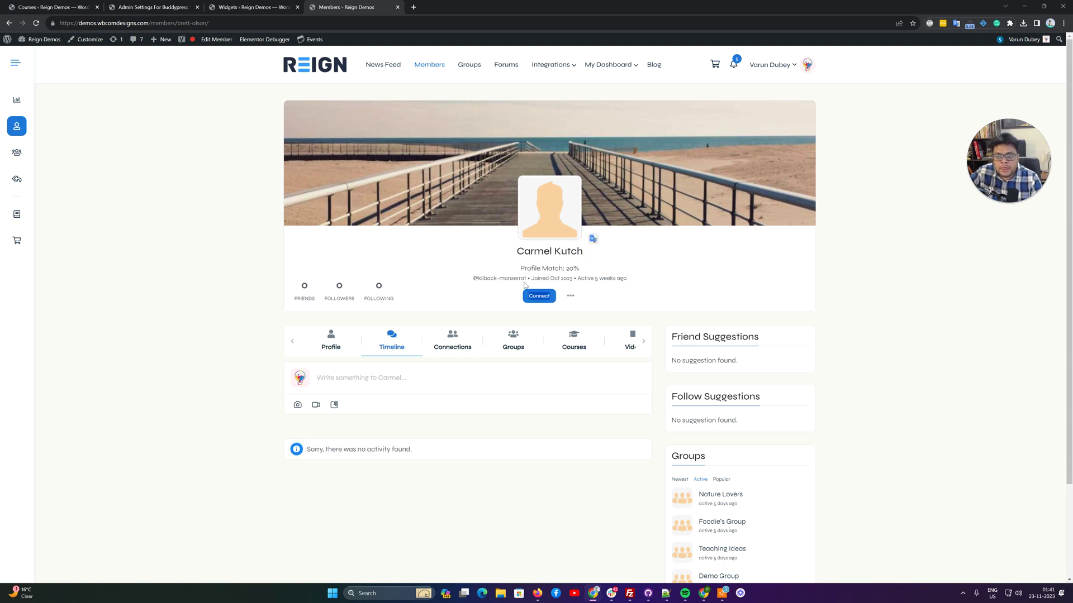
drag(584, 270, 511, 269)
click(609, 273)
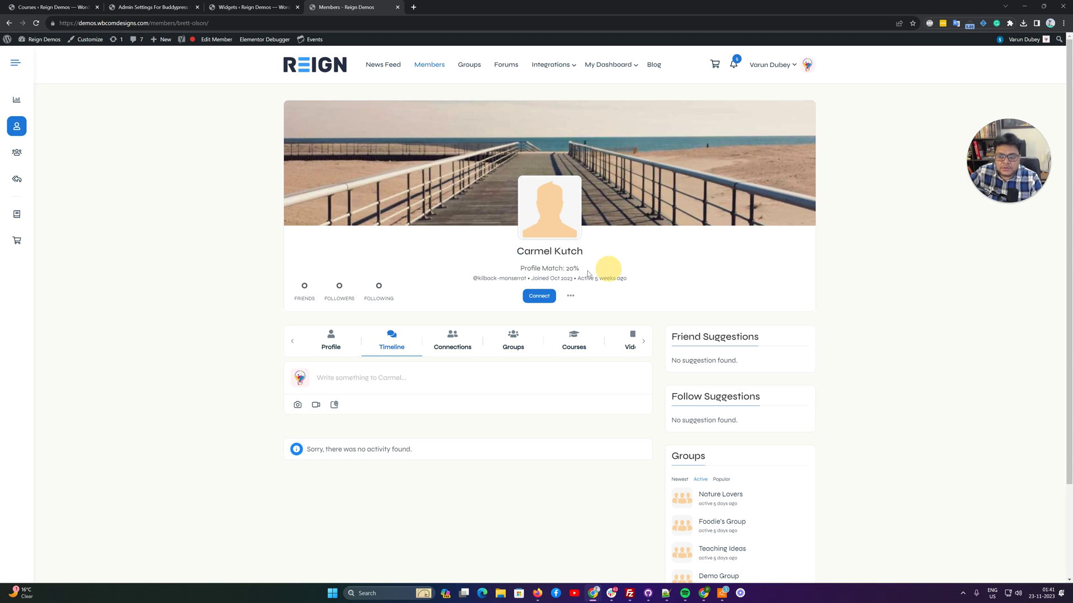
drag(583, 273, 514, 270)
click(580, 268)
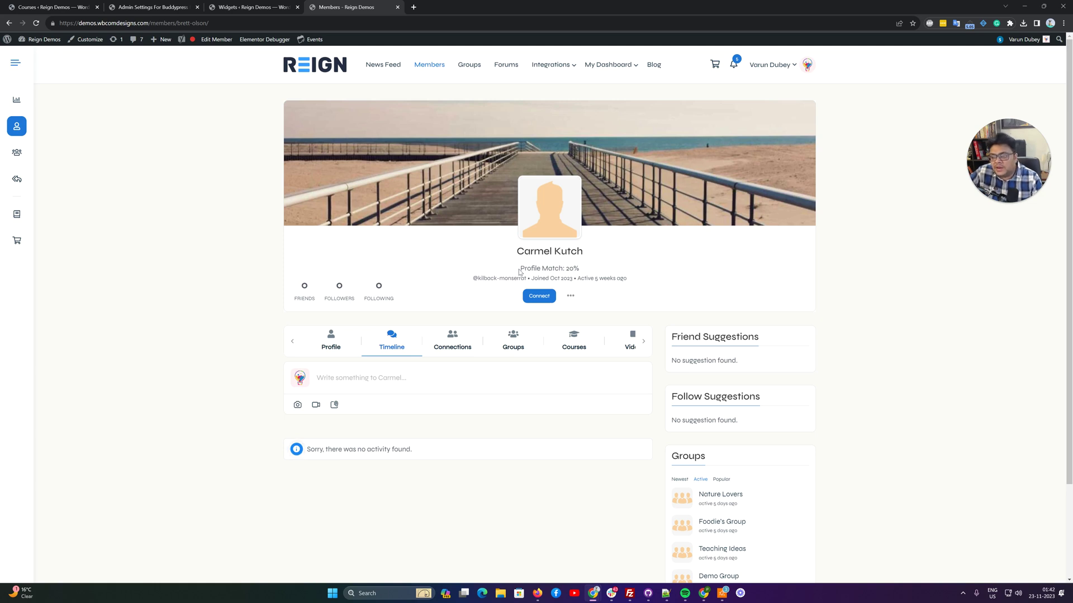
scroll(615, 262, down, 2)
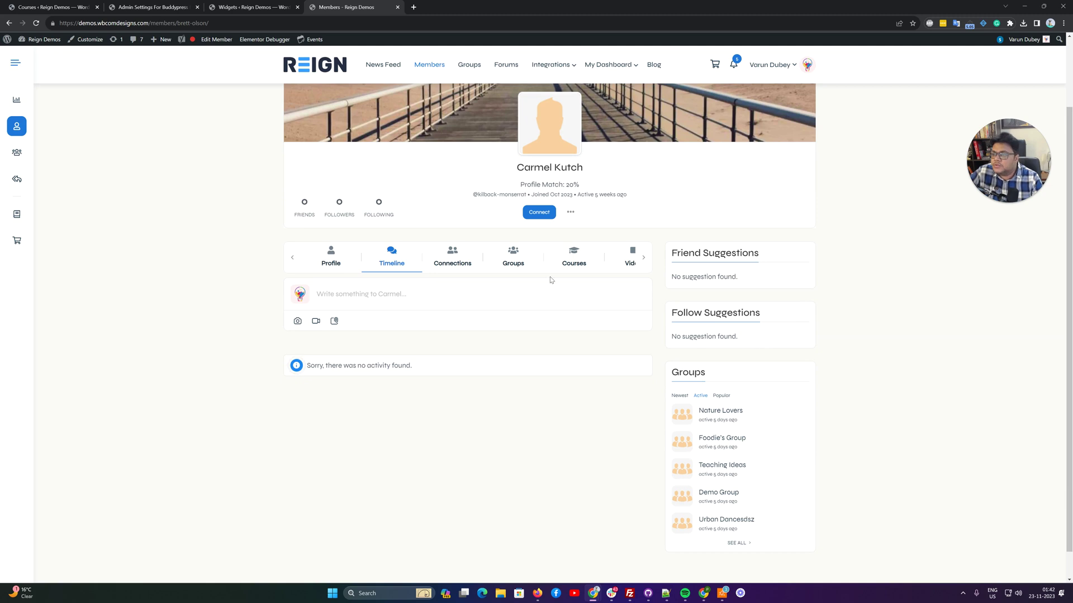
scroll(369, 281, up, 2)
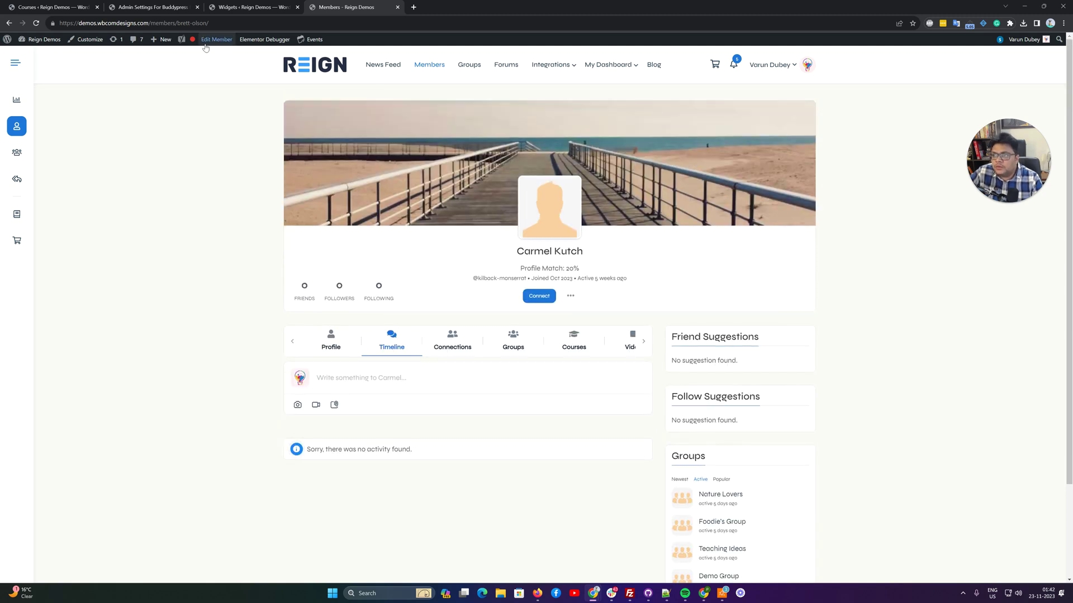
mouse_move(208, 45)
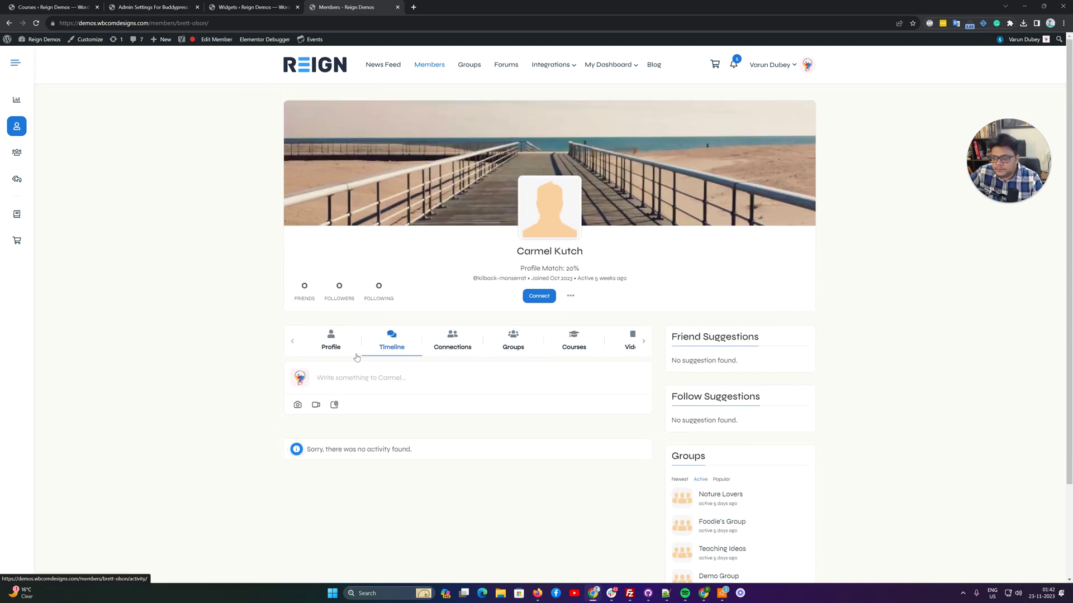
- Open your own Edit Profile in a new tab, then open the member's profile editor
click(332, 351)
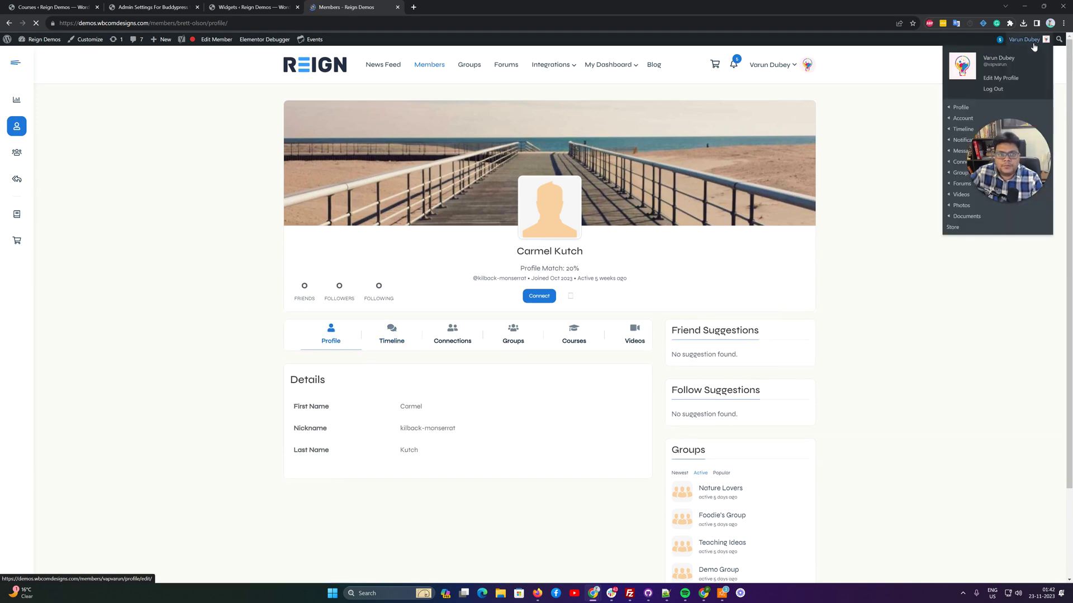
mouse_move(1023, 40)
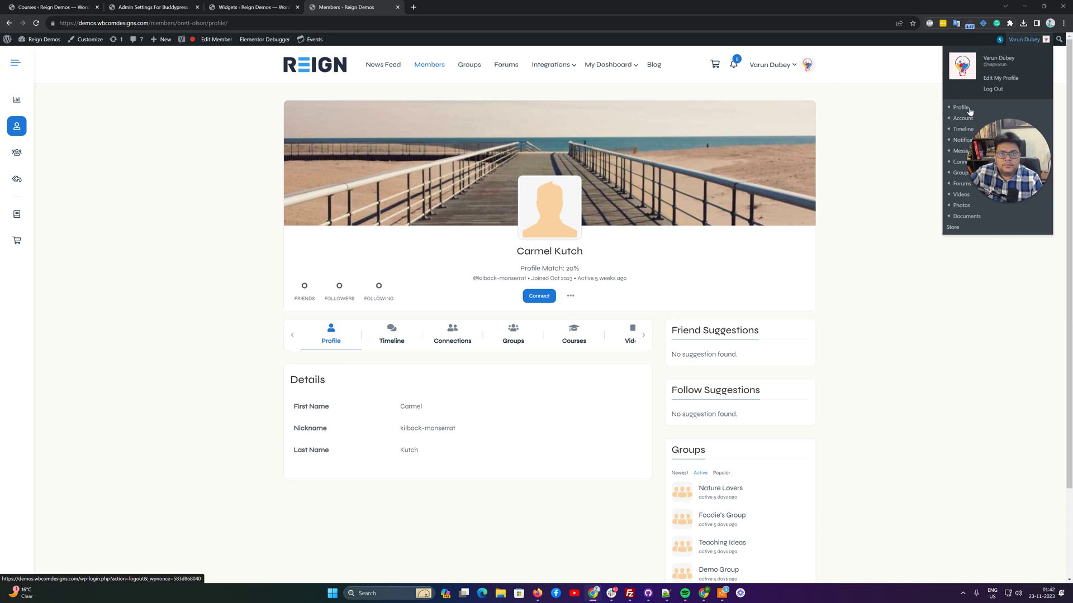
mouse_move(960, 106)
right_click(888, 119)
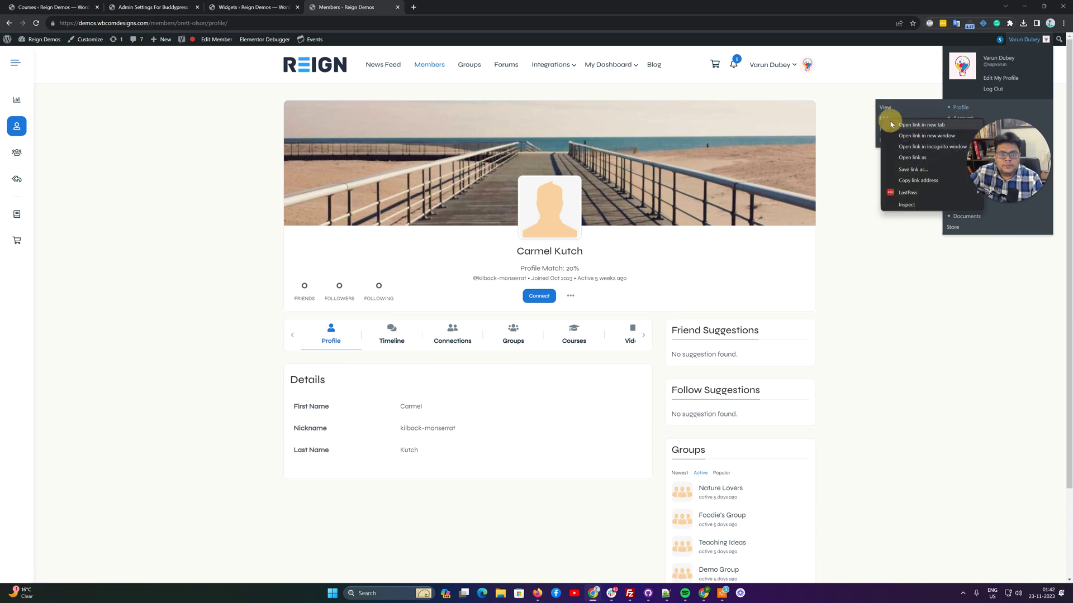
click(908, 124)
scroll(338, 354, down, 2)
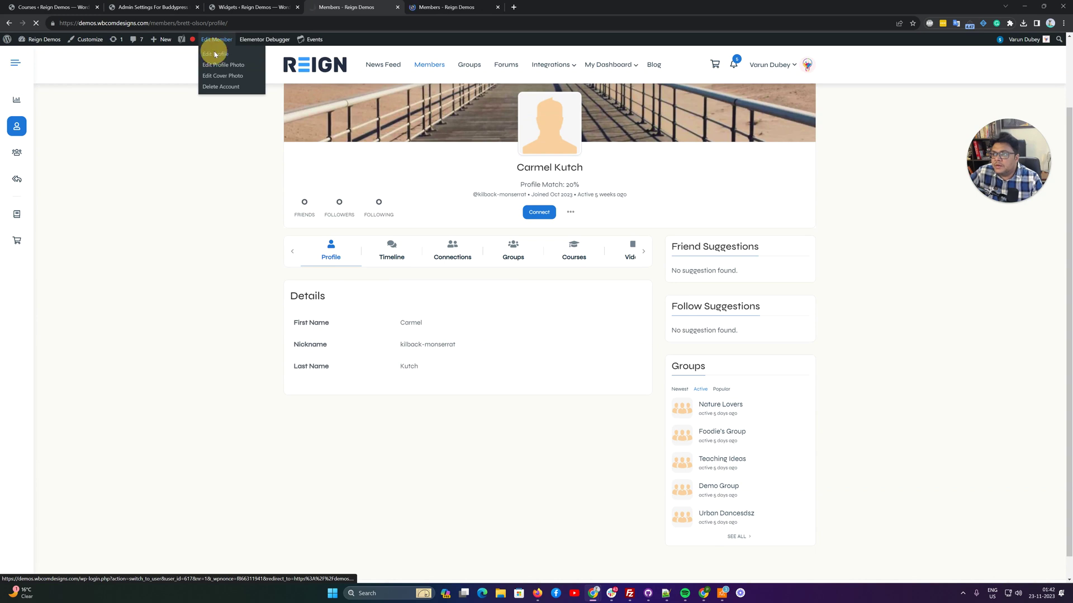
click(214, 54)
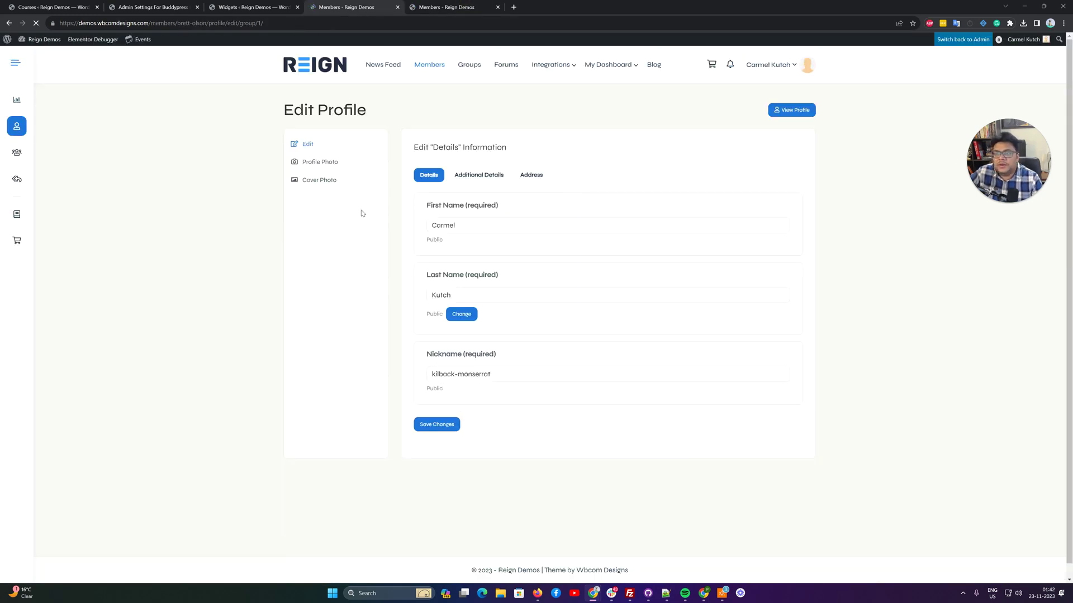
- Show the Additional Details fields and paste into the empty Paragraph Text editor
click(492, 176)
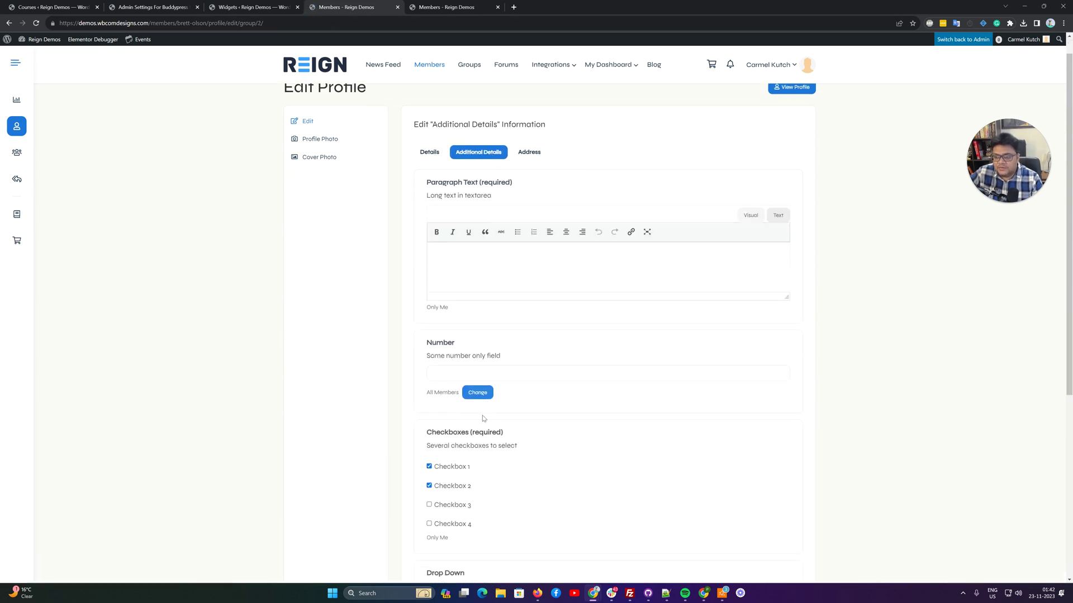
scroll(483, 418, down, 3)
scroll(483, 222, up, 3)
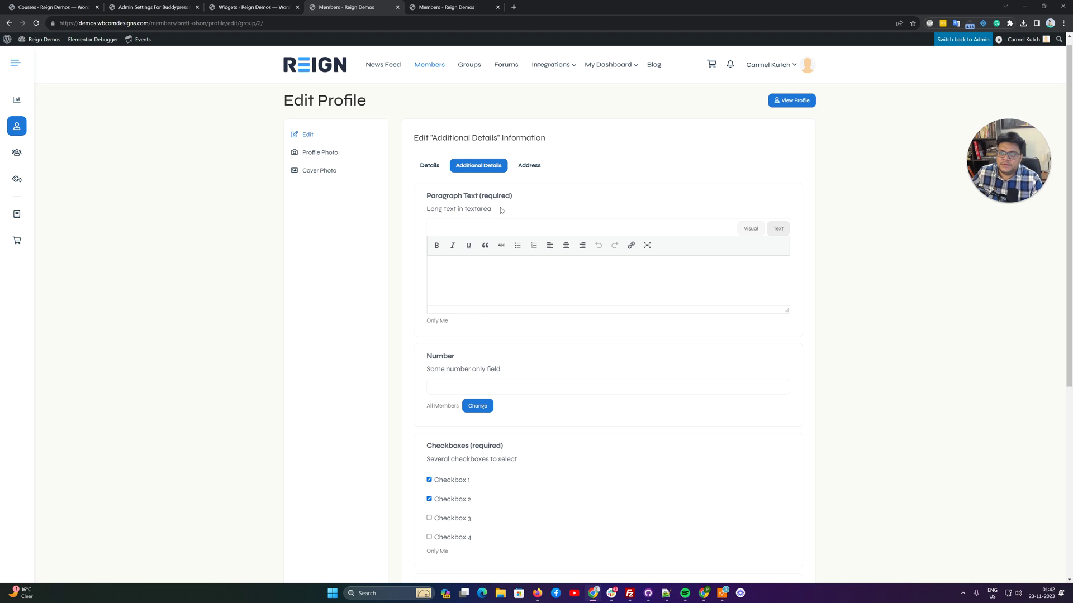
drag(493, 209, 426, 209)
click(500, 290)
text(https://prnt.sc/AE6A-94bHVns)
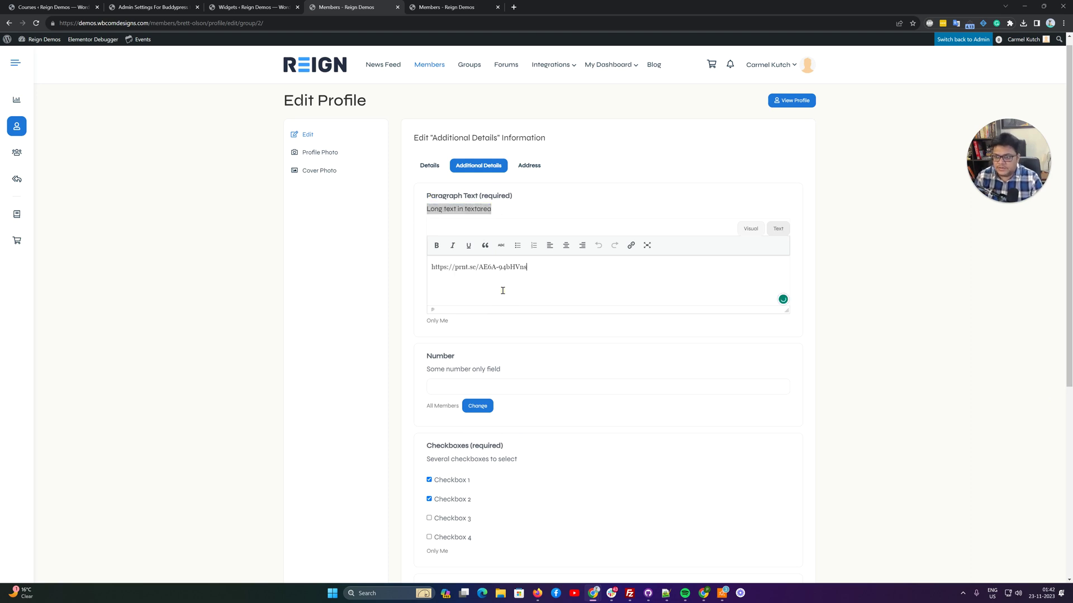
- Replace the Paragraph Text contents with the copied 'Long text in textarea'
scroll(503, 216, down, 3)
scroll(504, 216, up, 3)
triple_click(505, 205)
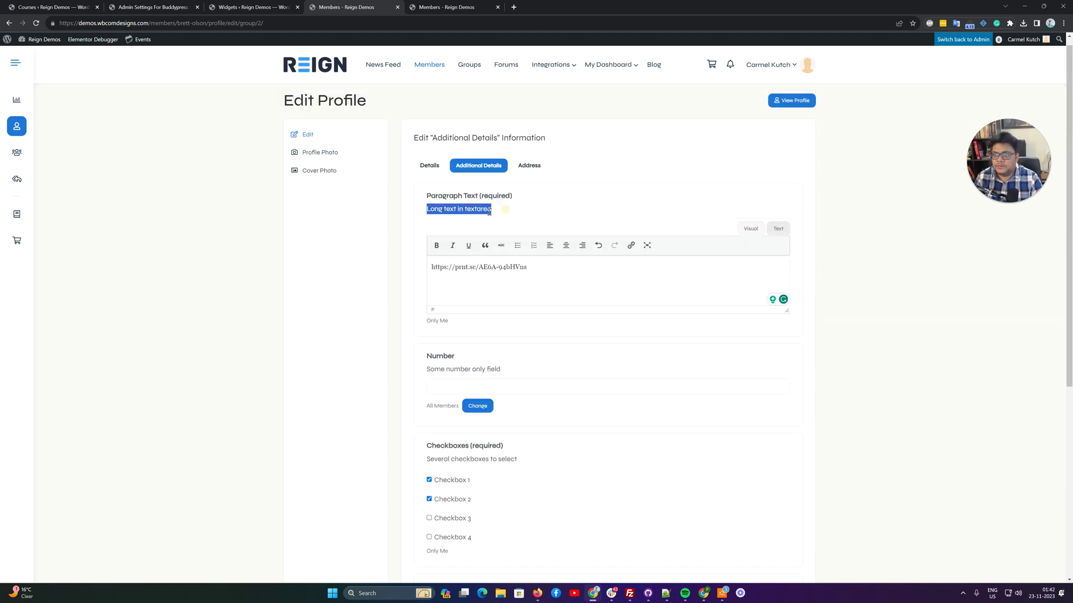
drag(427, 209, 489, 208)
key(ctrl+c)
right_click(489, 209)
click(511, 224)
click(508, 267)
key(ctrl+a)
key(ctrl+v)
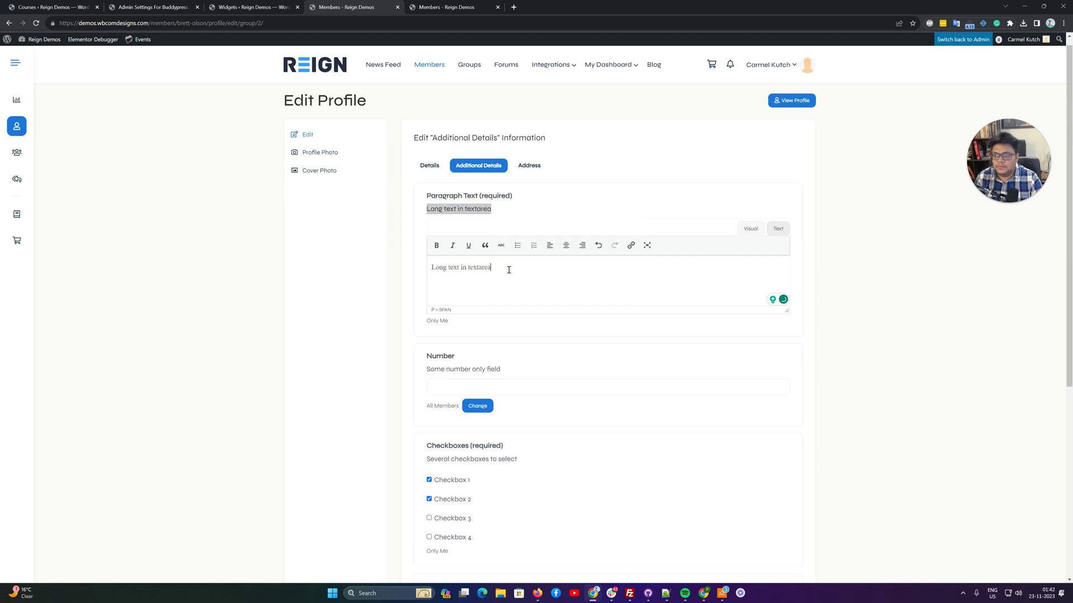
- Tick Checkbox 3 and Checkbox 4 and save the Additional Details
scroll(491, 360, down, 3)
click(453, 351)
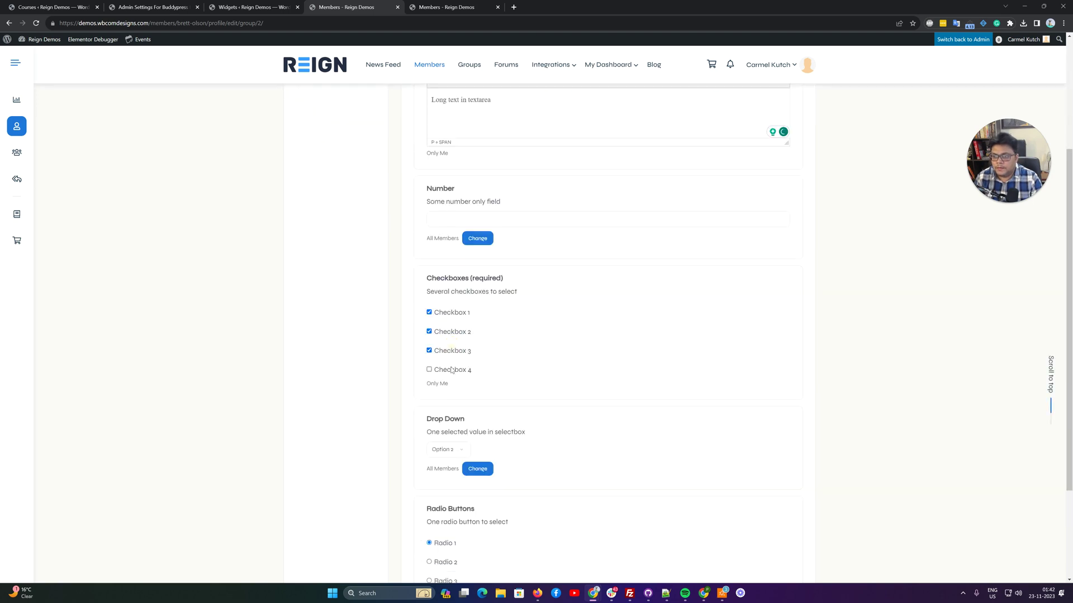
click(451, 369)
scroll(457, 363, down, 3)
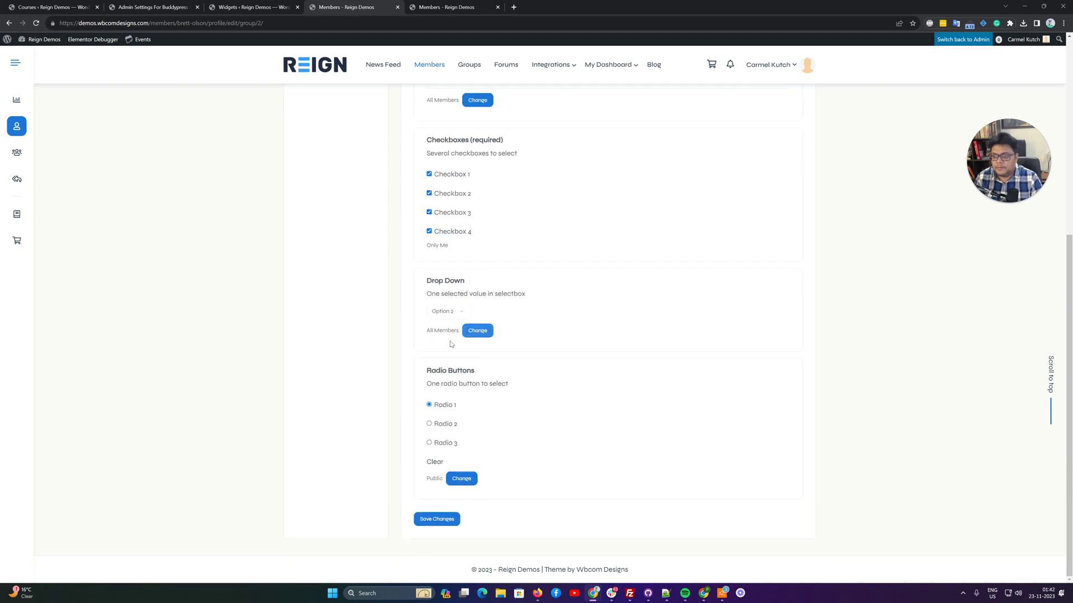
click(446, 522)
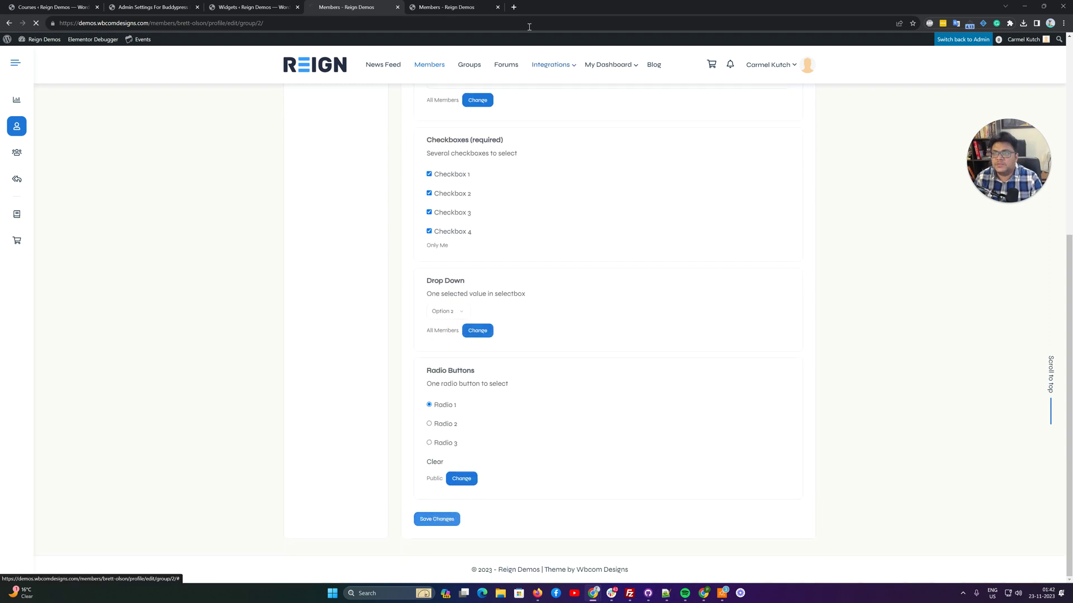
- View your own Additional Details fields, then go back to the member's edit page
click(444, 7)
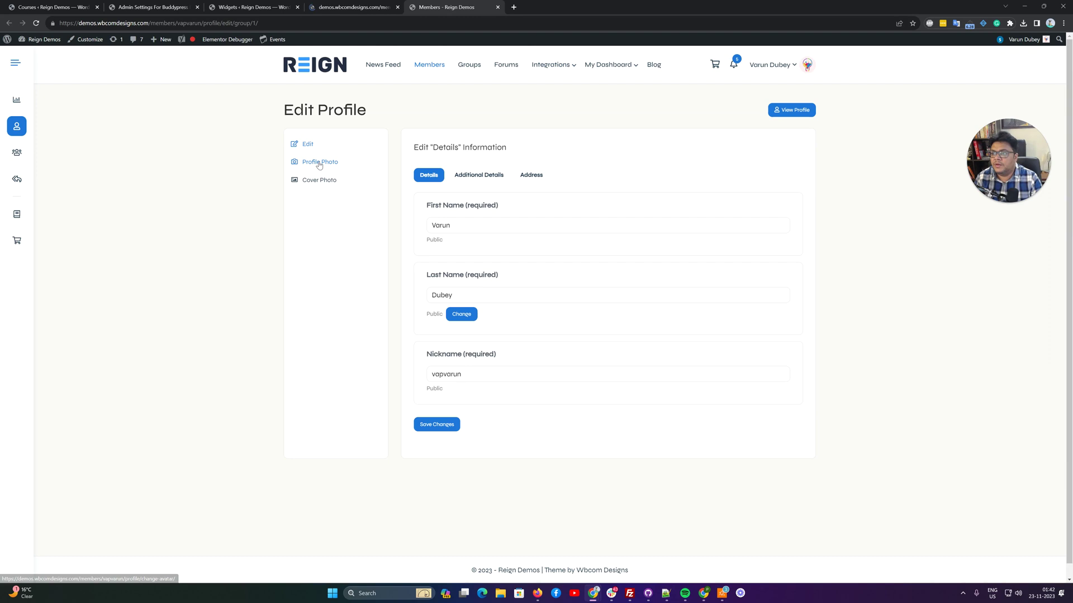
click(488, 175)
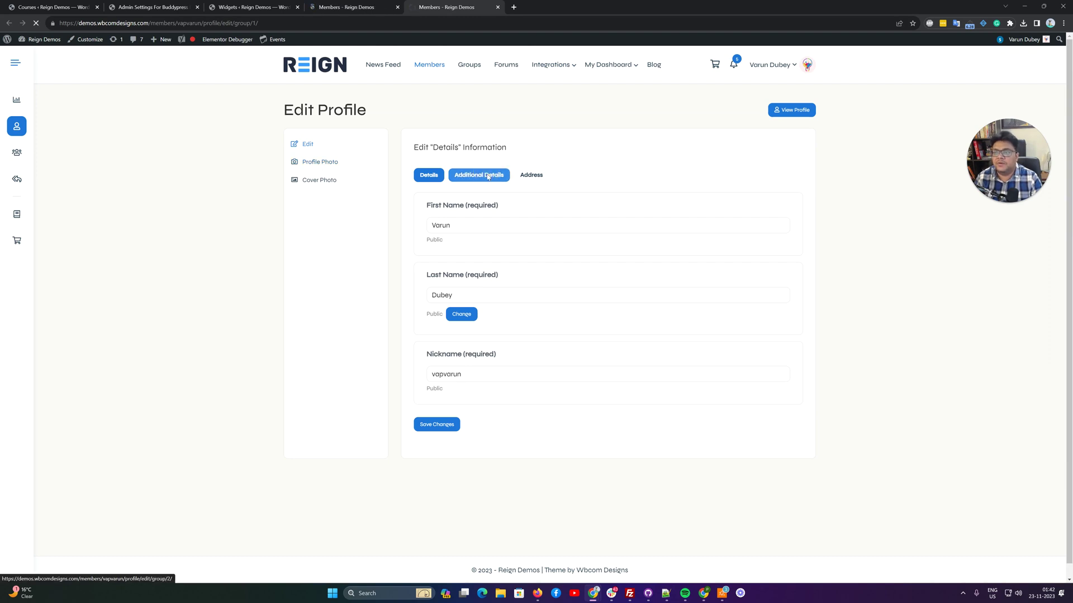
click(347, 7)
scroll(393, 390, down, 3)
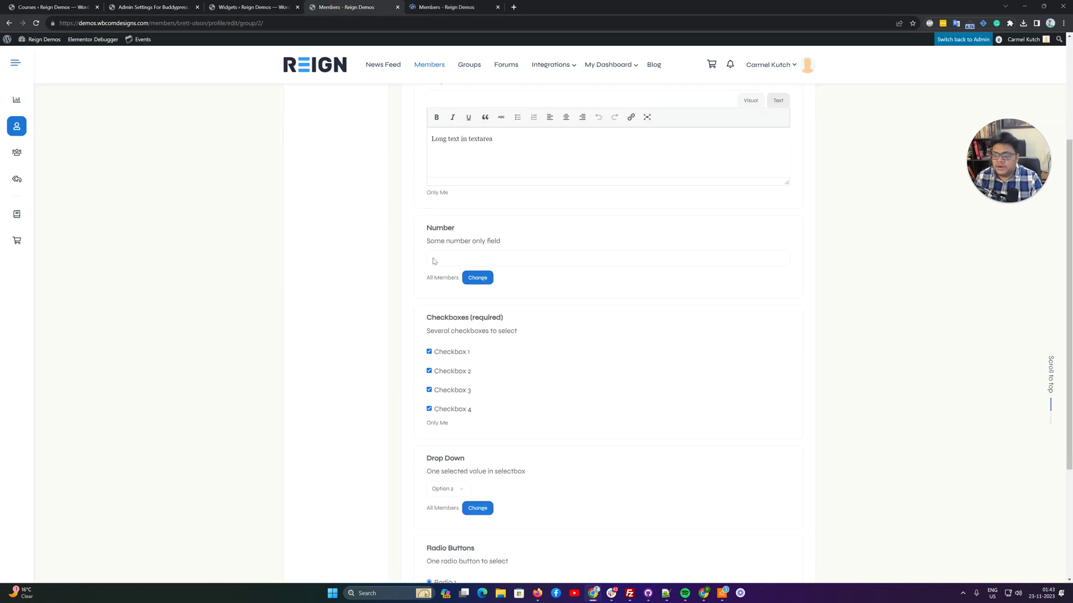
scroll(393, 390, up, 3)
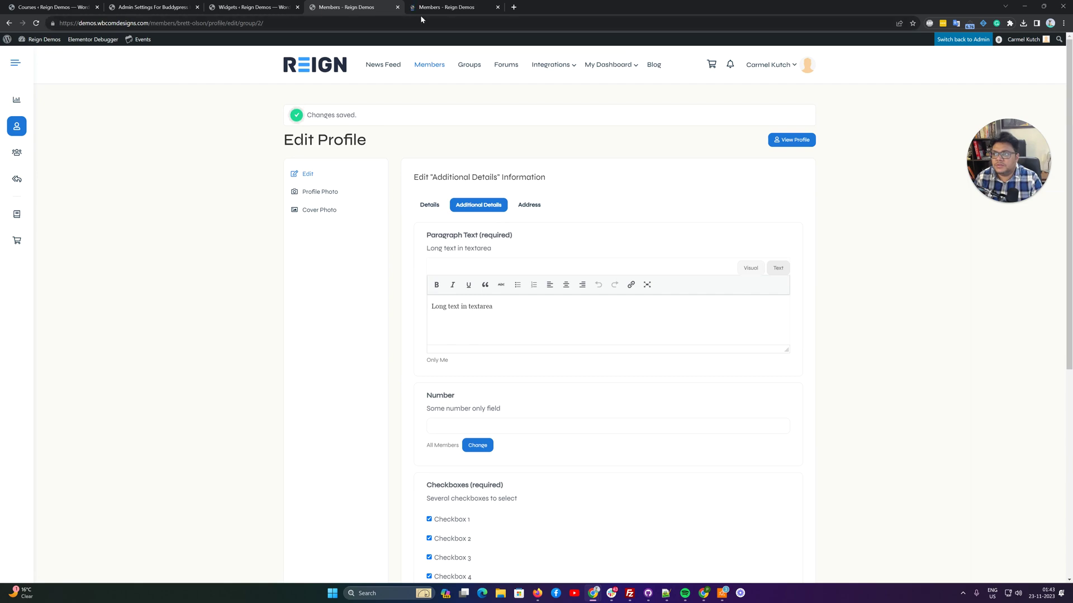
- Open the member's profile and check the 20% match with one friend and one follow suggestion
click(447, 8)
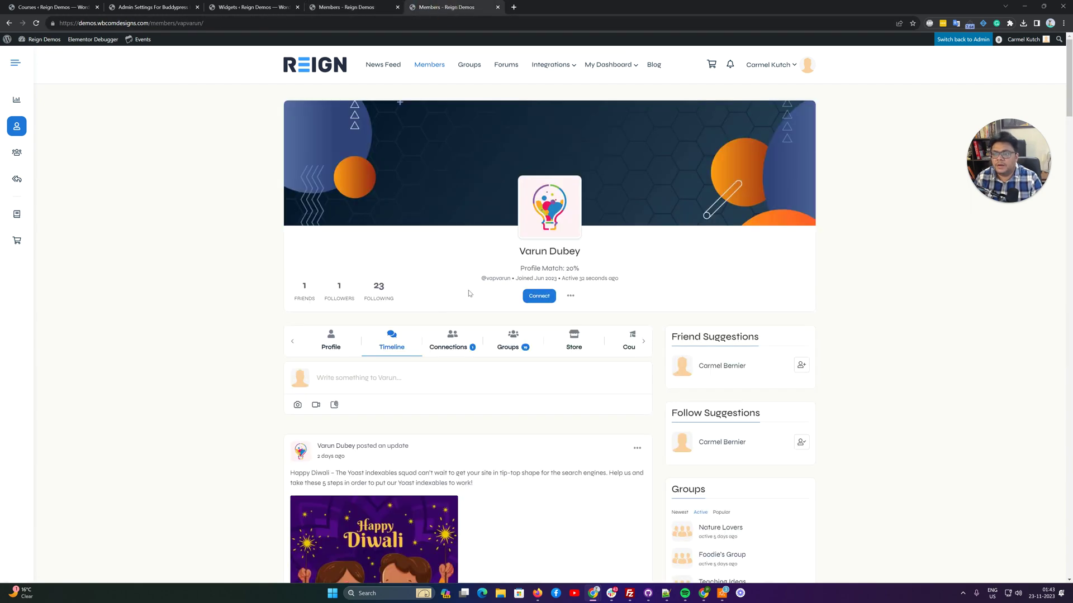
scroll(357, 202, down, 4)
scroll(357, 203, up, 3)
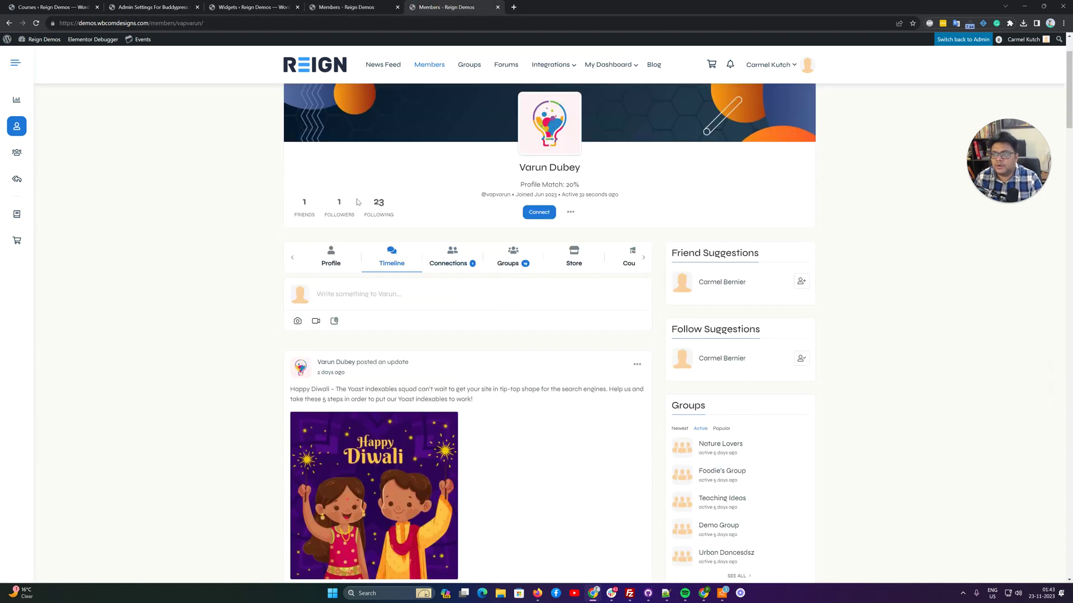
click(570, 212)
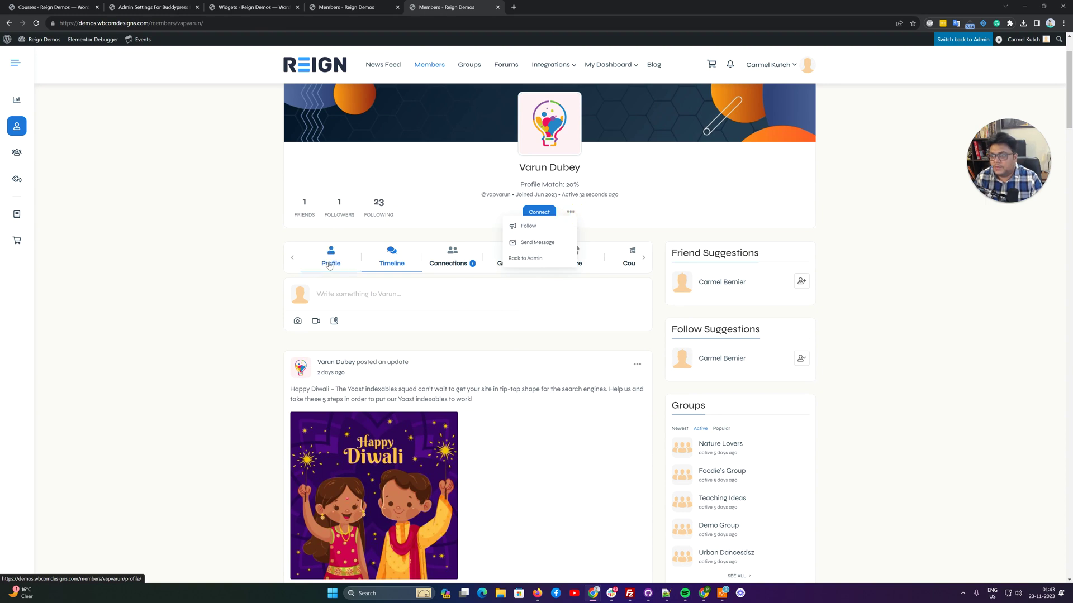
click(328, 263)
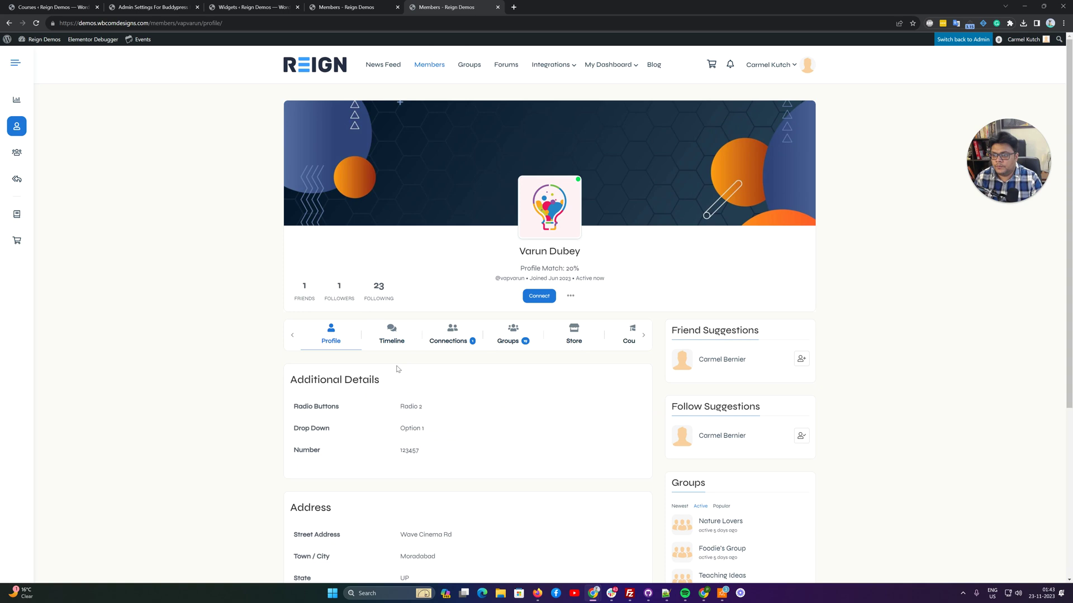
scroll(390, 343, down, 1)
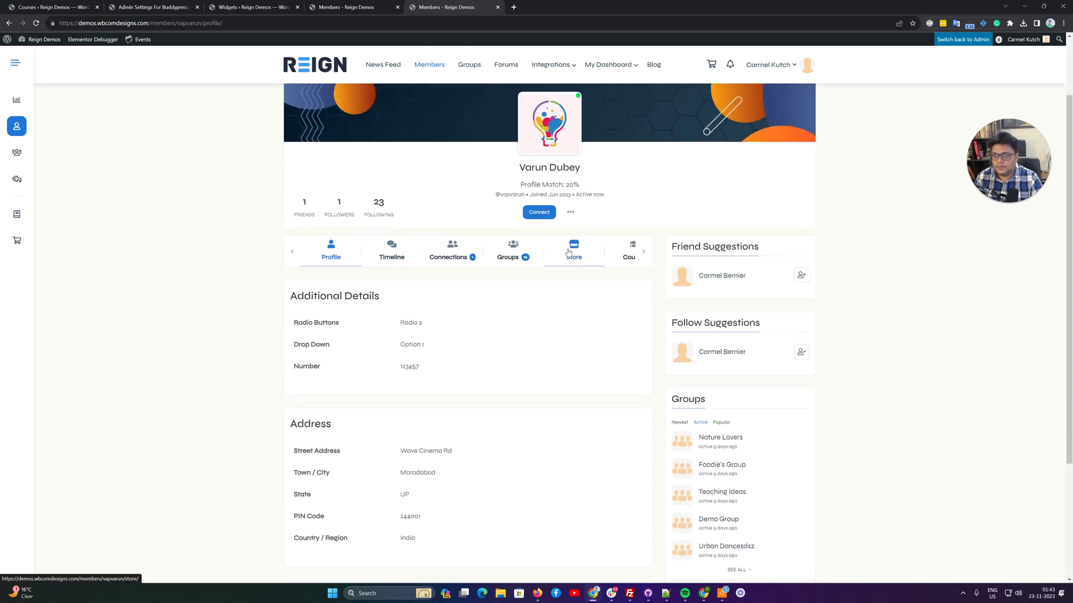
scroll(558, 329, down, 3)
scroll(557, 332, up, 3)
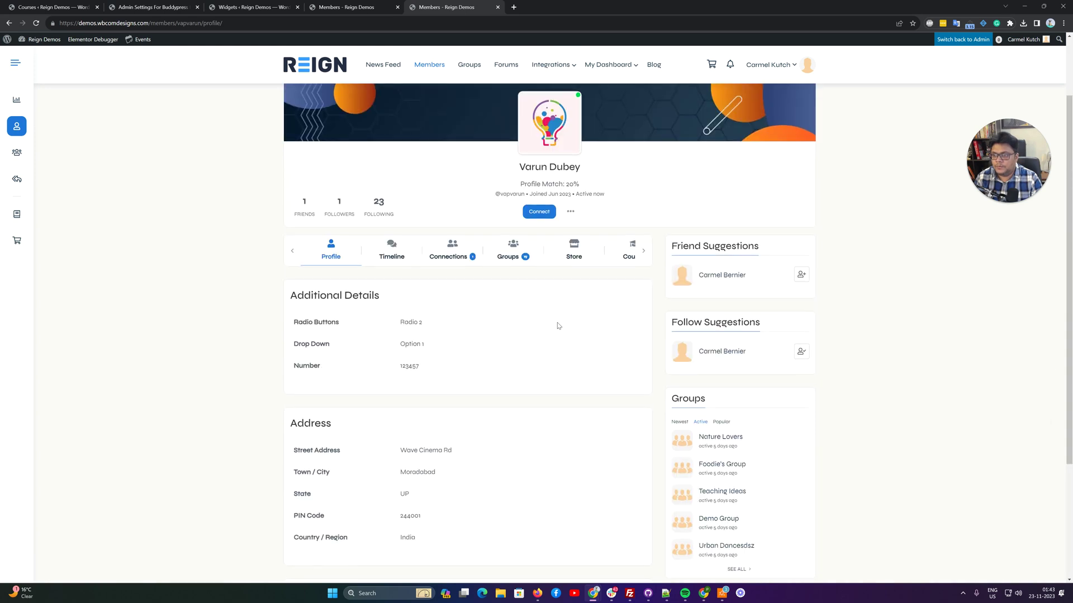
click(291, 251)
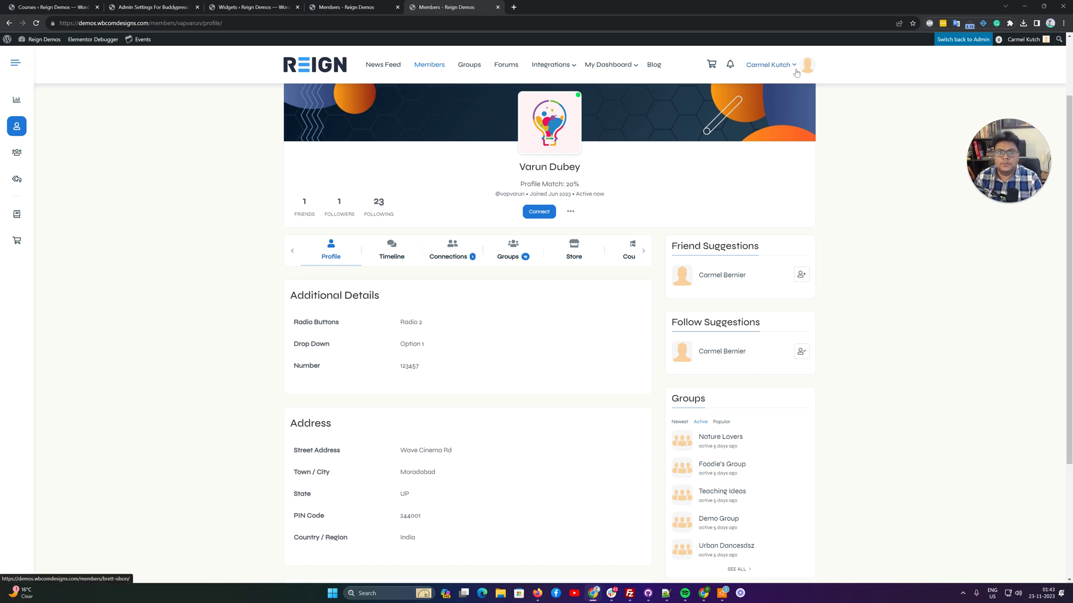
- Switch back to the admin and tick Checkbox 3 and 4 in Additional Details
click(943, 45)
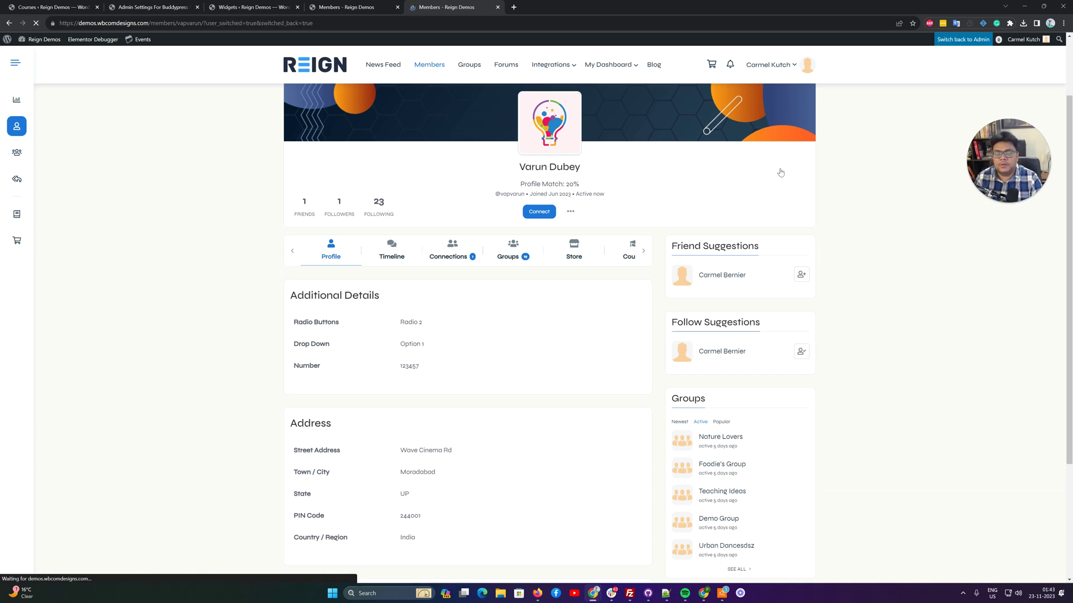
click(633, 356)
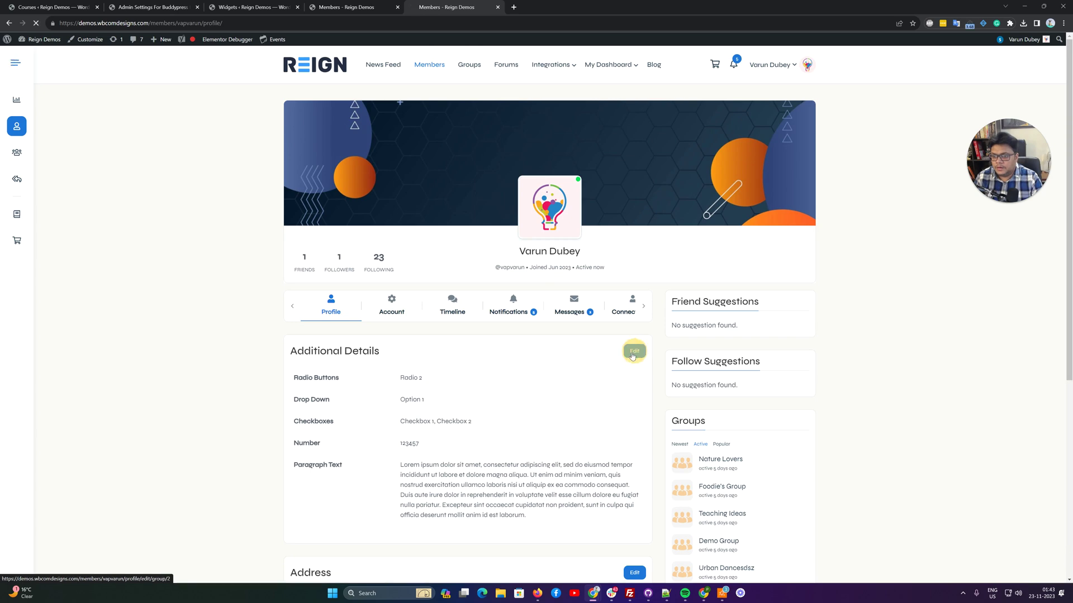
scroll(431, 459, down, 2)
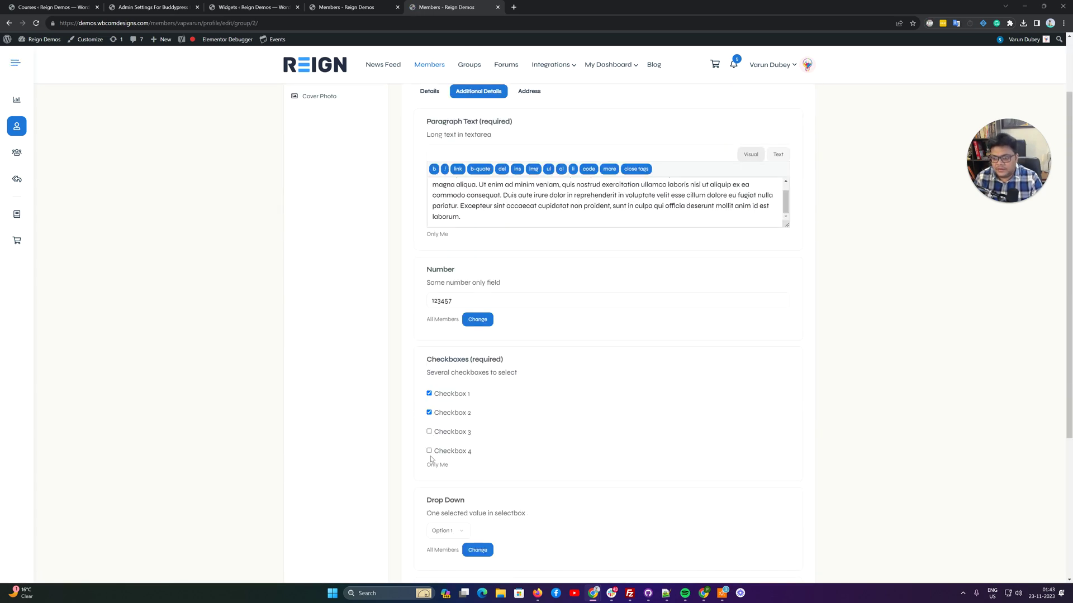
click(429, 431)
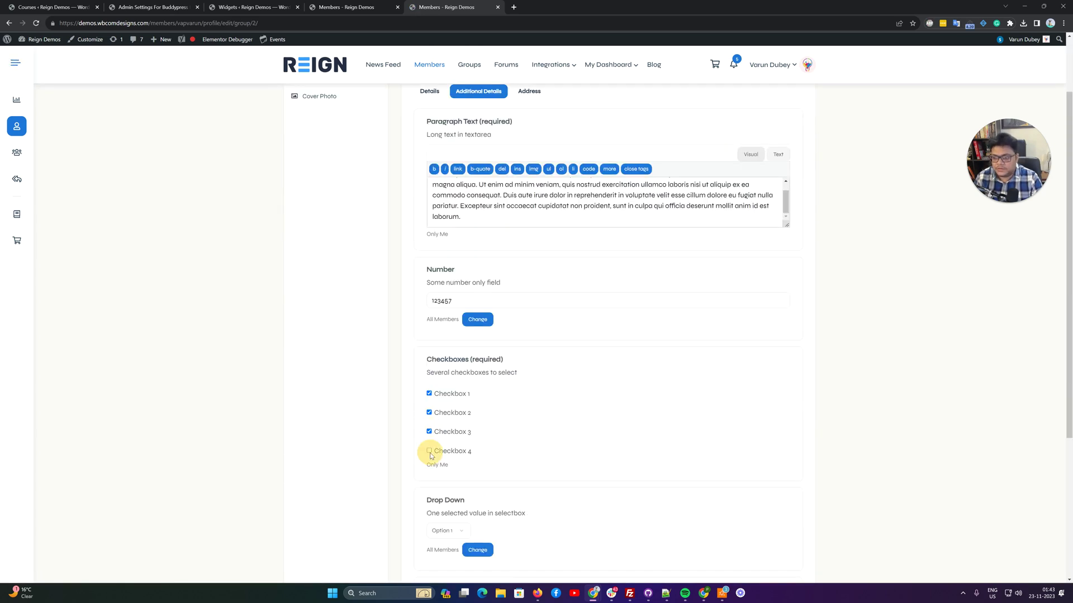
click(429, 451)
- Choose Option 2 in the Drop Down and Radio 1, then save the profile
scroll(430, 455, down, 3)
click(448, 363)
click(445, 385)
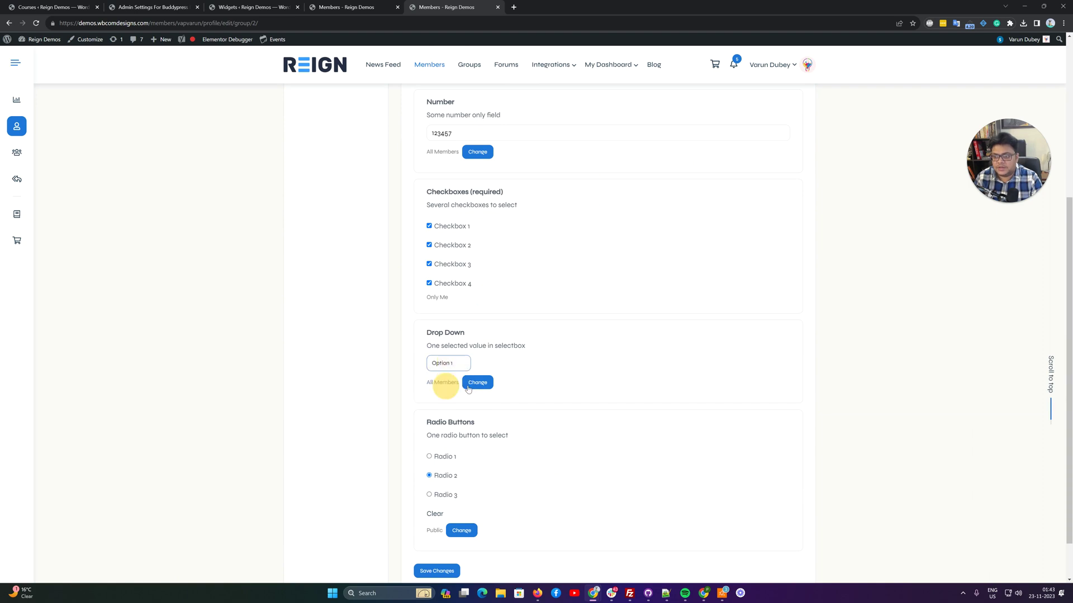
scroll(468, 389, down, 2)
key(Down)
click(429, 405)
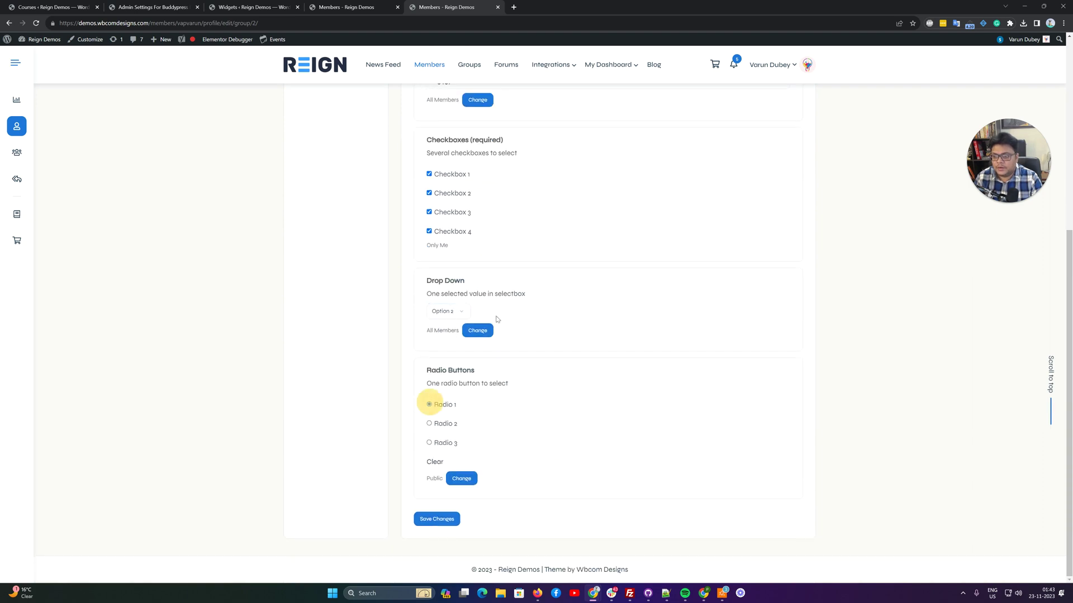
click(351, 11)
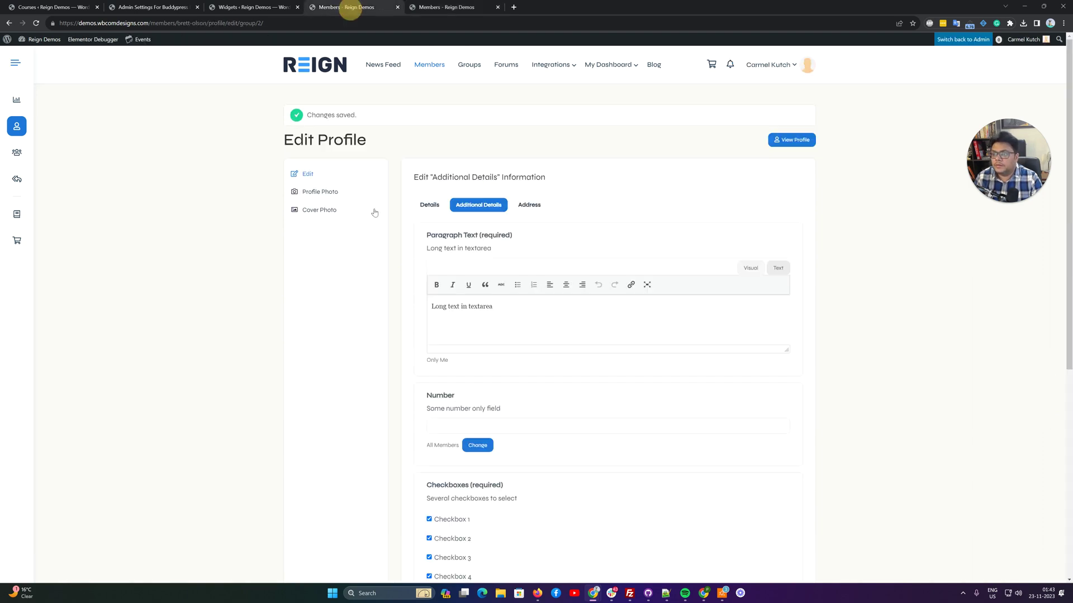
click(473, 12)
click(456, 518)
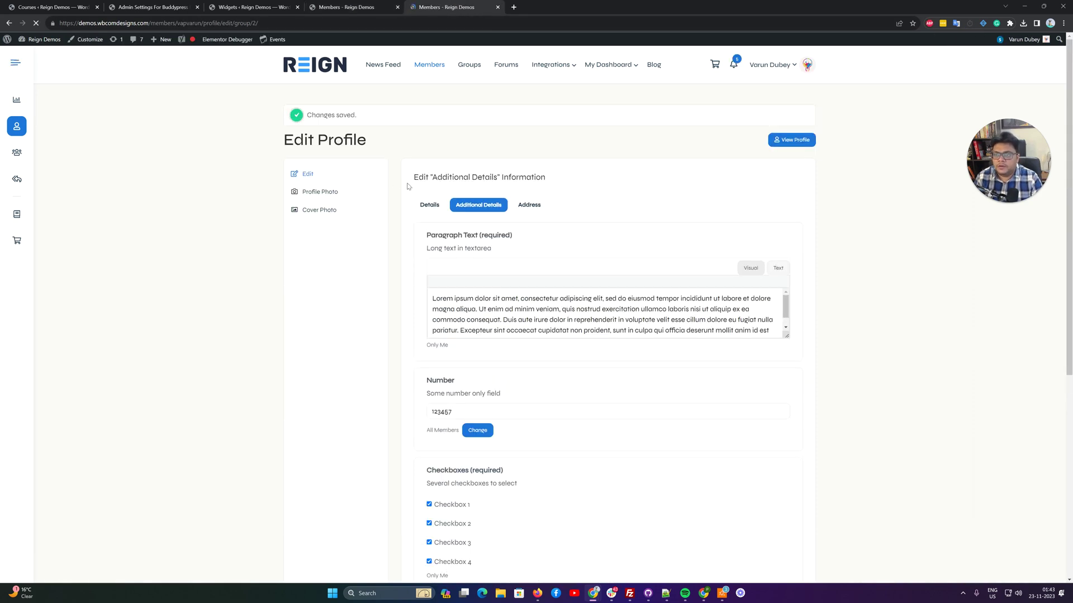
- View both members' public profiles to compare their matching Additional Details and 20% Profile Match
click(335, 8)
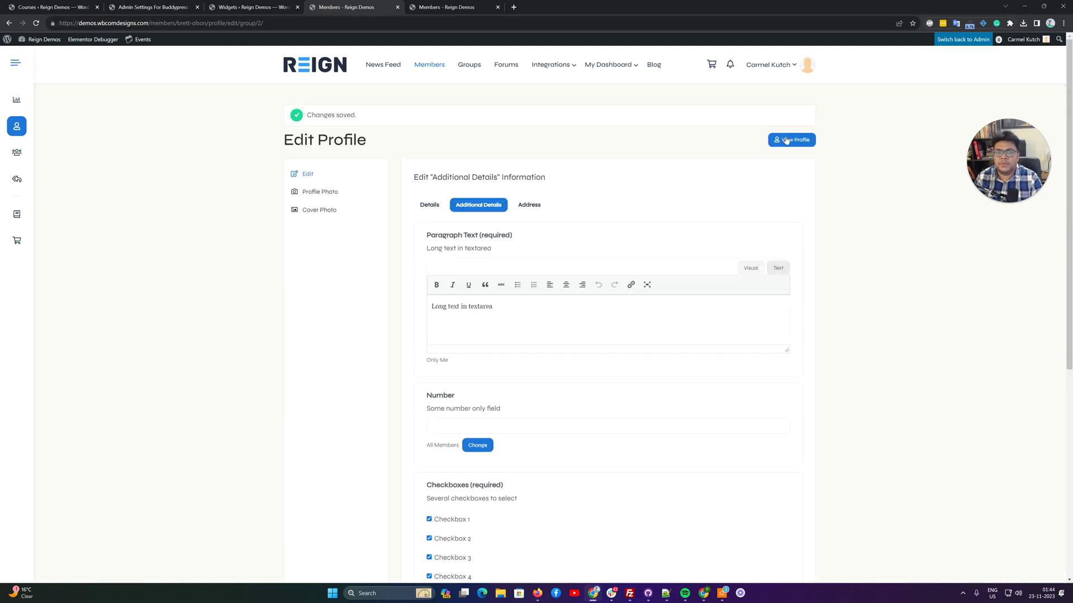
click(786, 140)
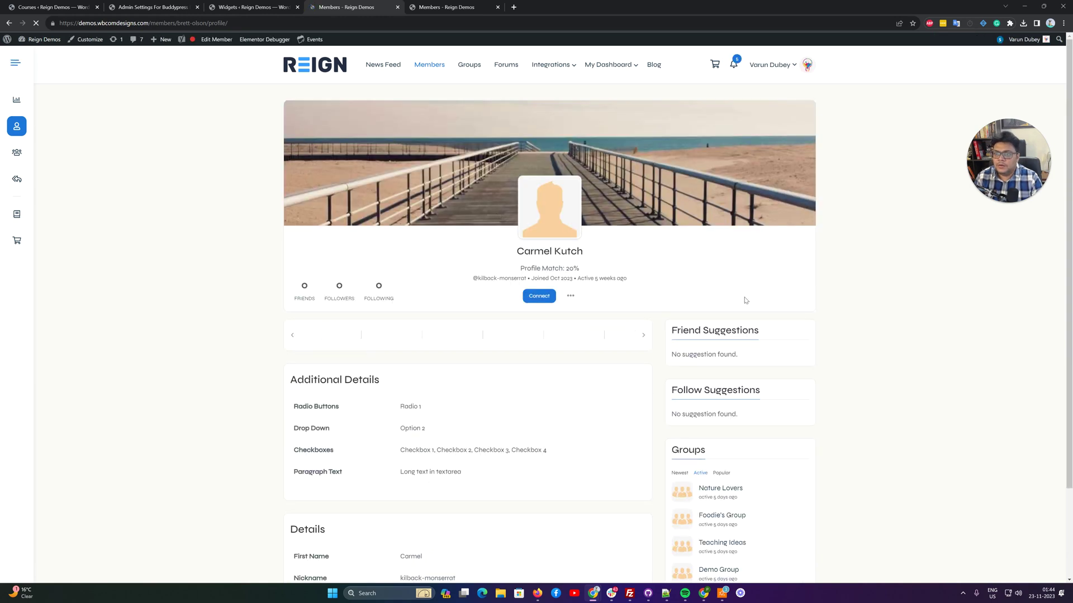
scroll(544, 271, down, 2)
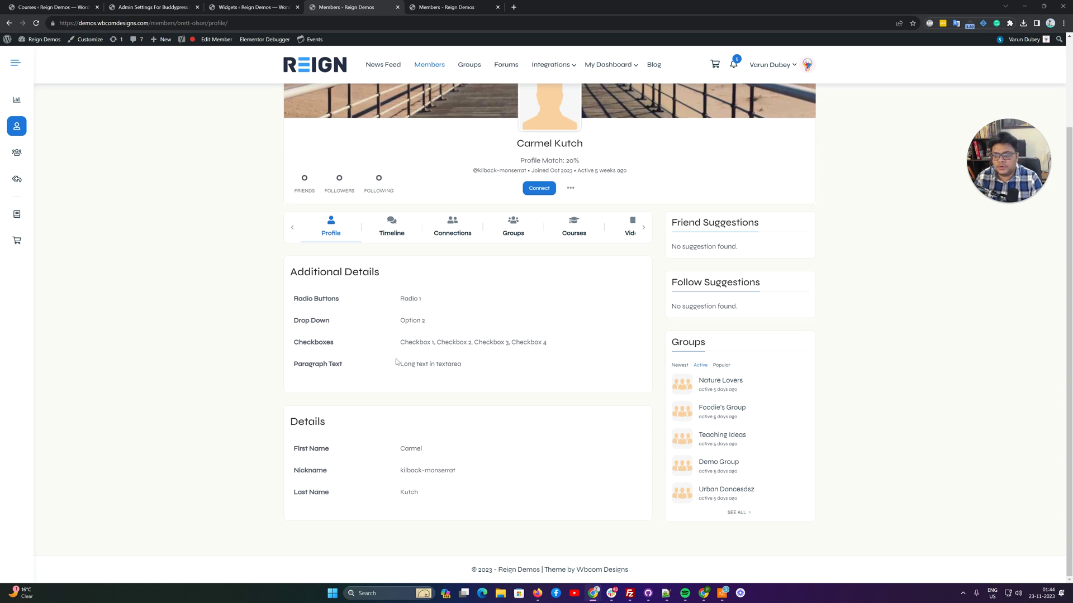
click(443, 8)
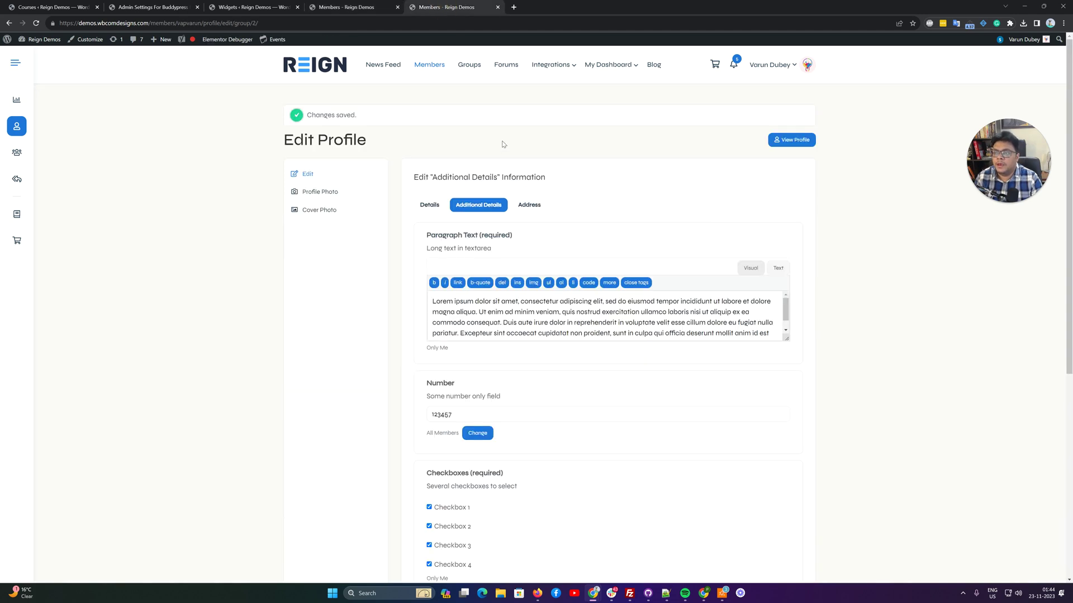
click(800, 140)
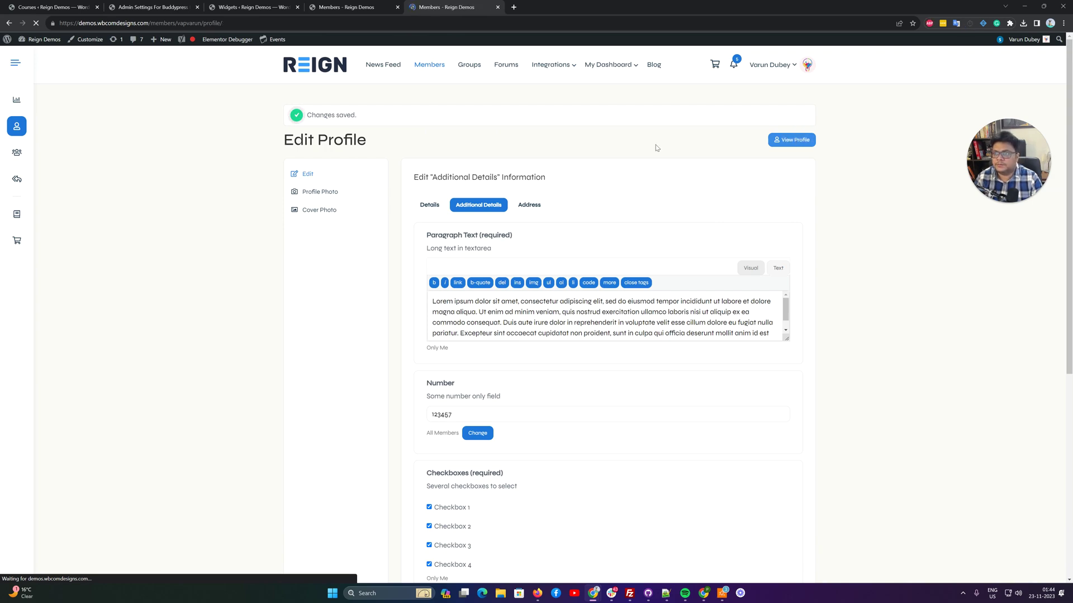
scroll(400, 307, down, 2)
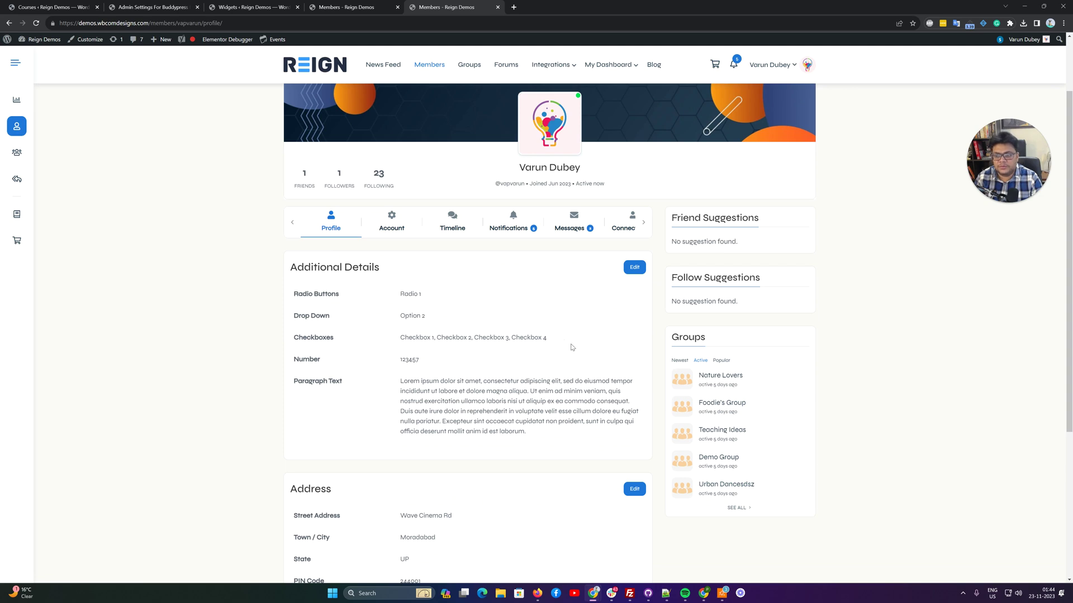
drag(568, 342, 276, 289)
click(515, 311)
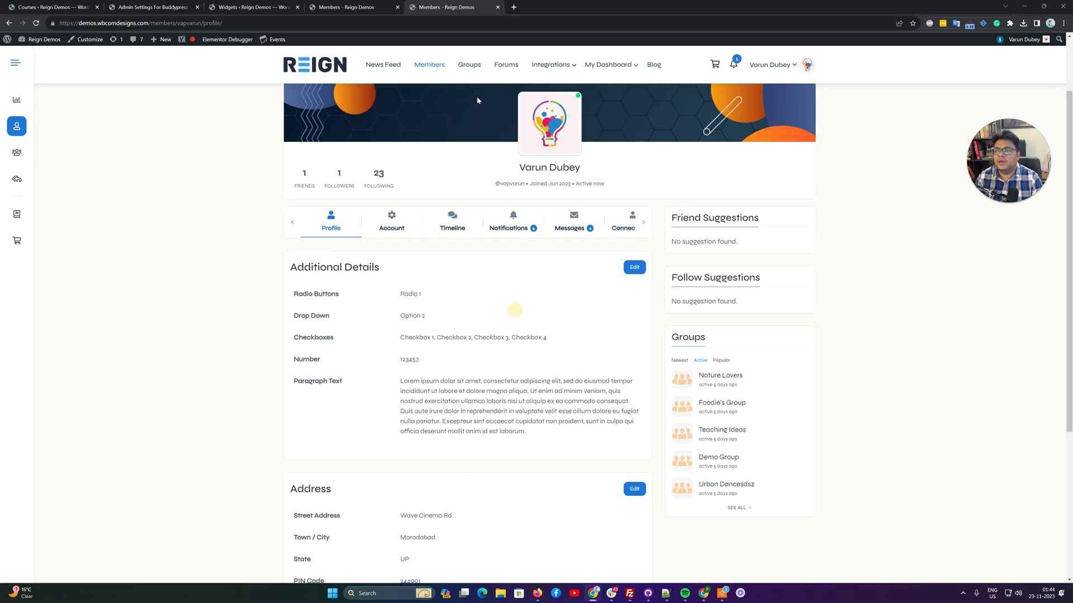
click(346, 6)
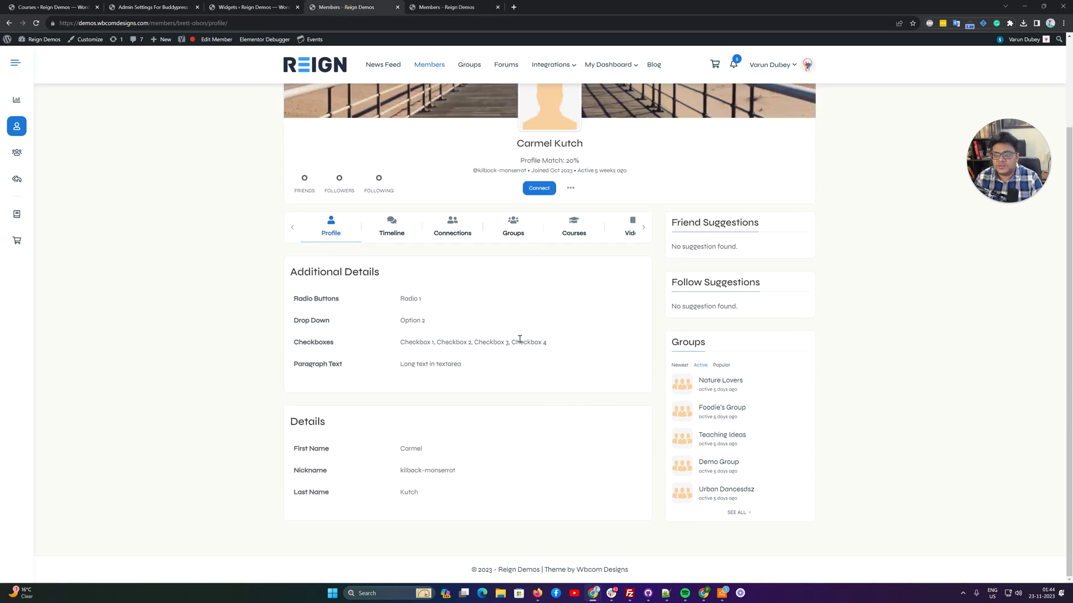
- Open the Friend & Follow Suggestion settings and delete the Street Address weighted field
click(249, 8)
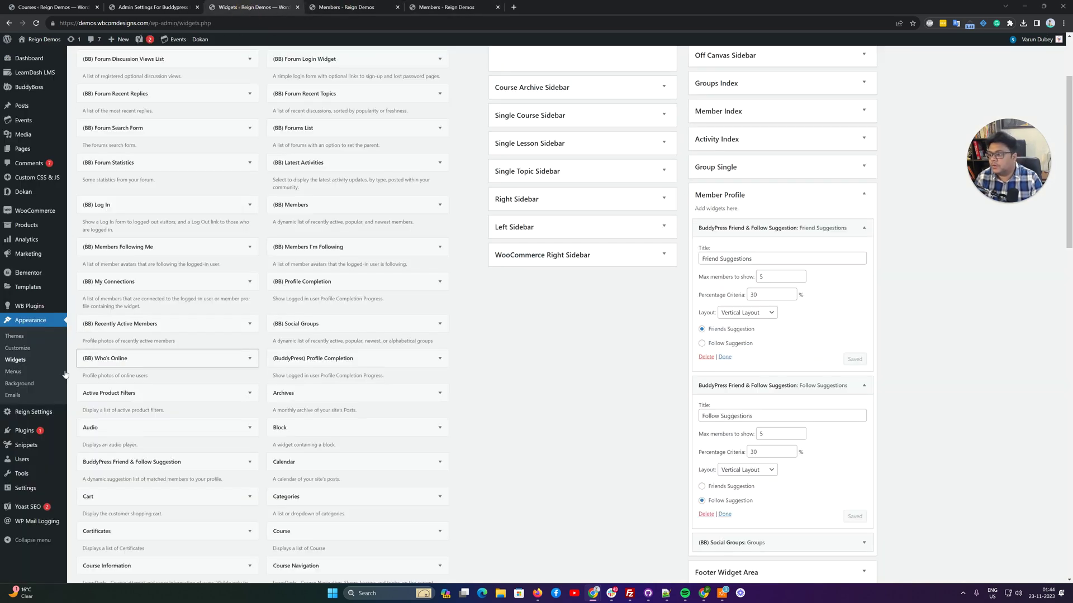
click(44, 307)
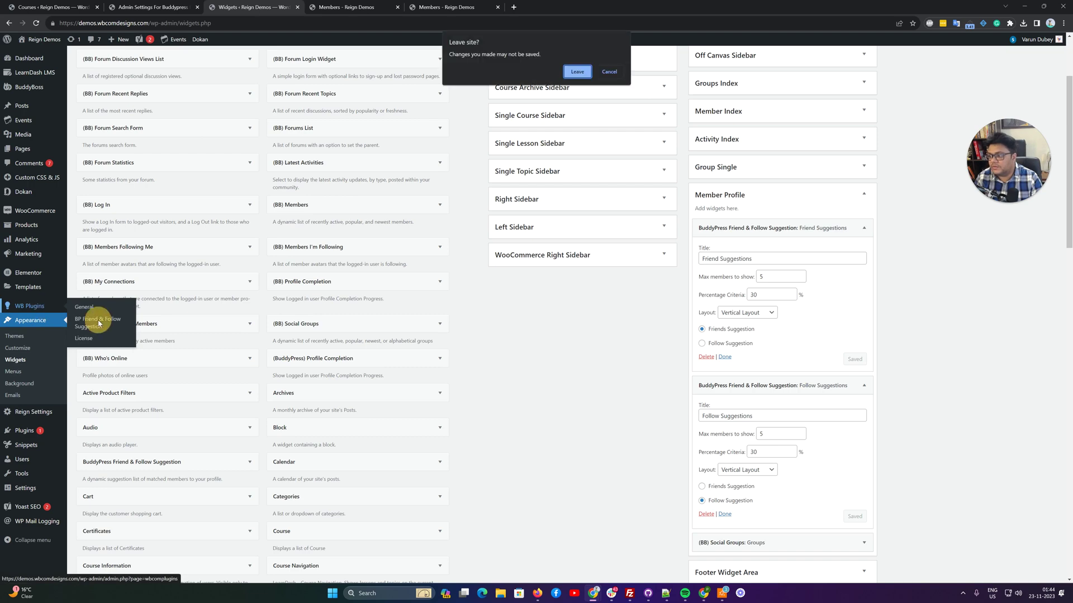
click(576, 73)
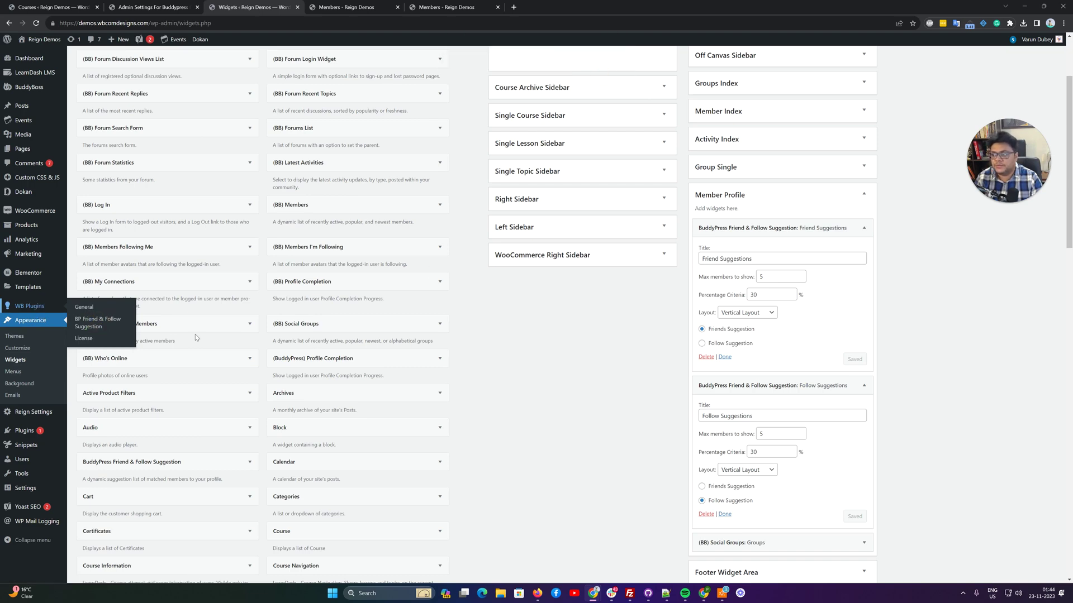
click(576, 73)
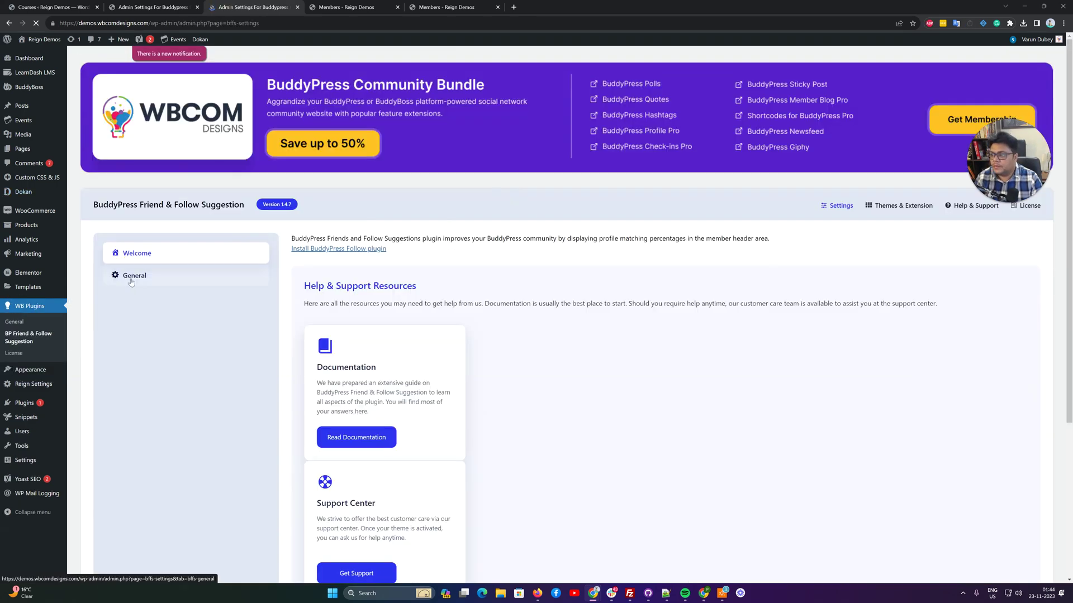
scroll(369, 272, down, 5)
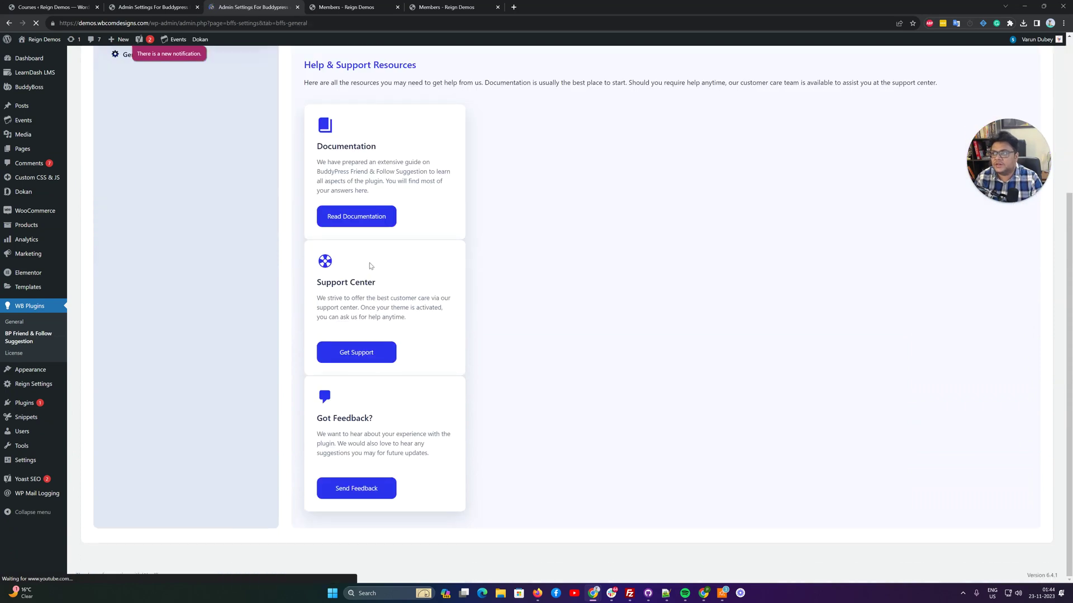
scroll(456, 393, down, 3)
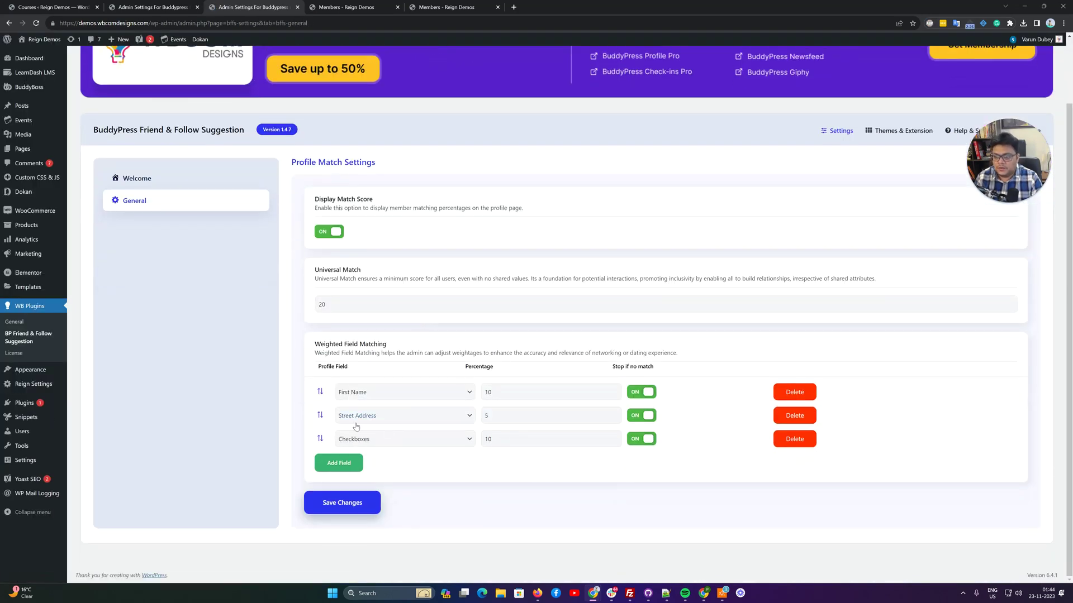
click(793, 422)
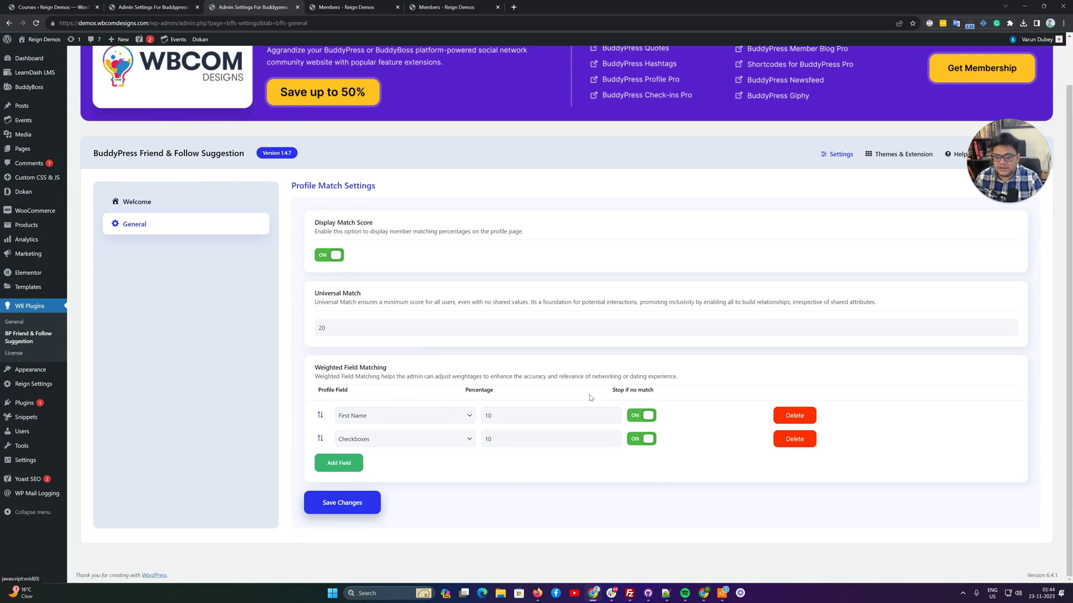
- Add two weighted field rows and set Drop Down at 10 with Stop if no match on
click(343, 462)
click(345, 467)
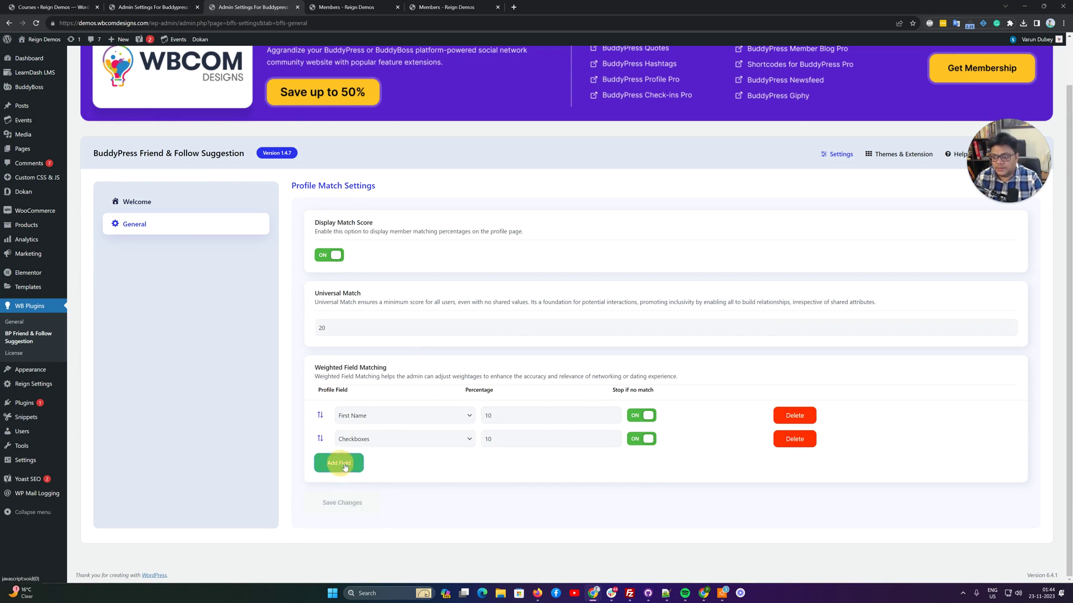
click(383, 440)
click(383, 440)
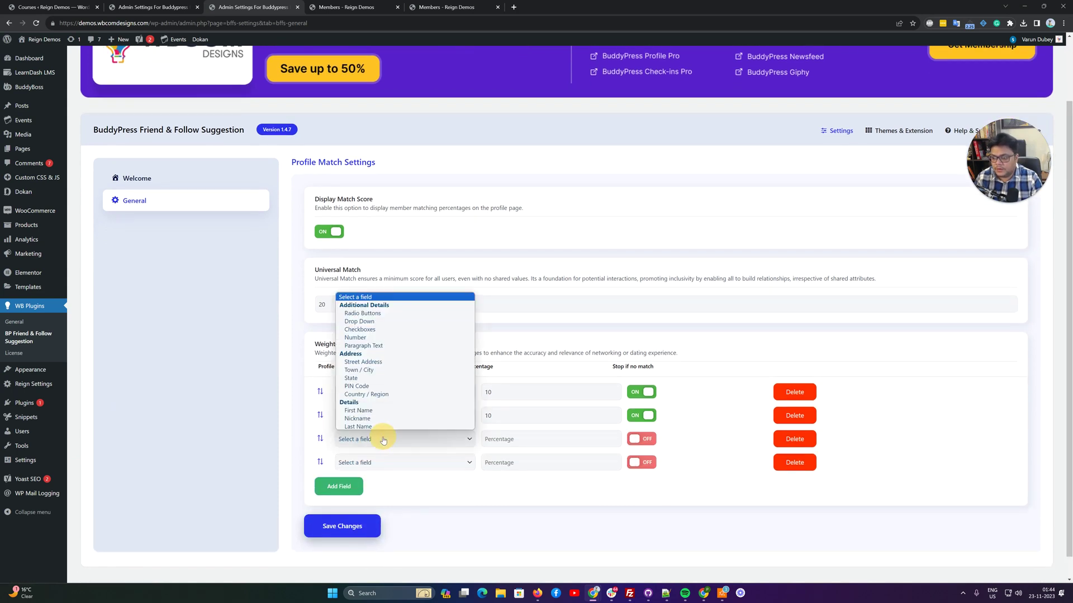
click(377, 321)
click(510, 439)
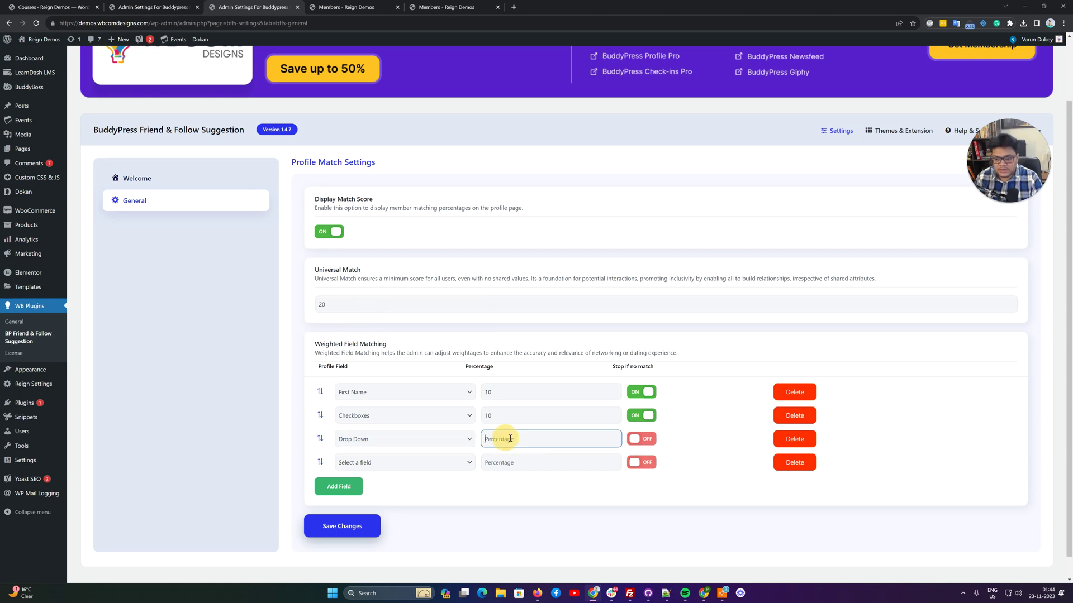
text(10)
click(651, 439)
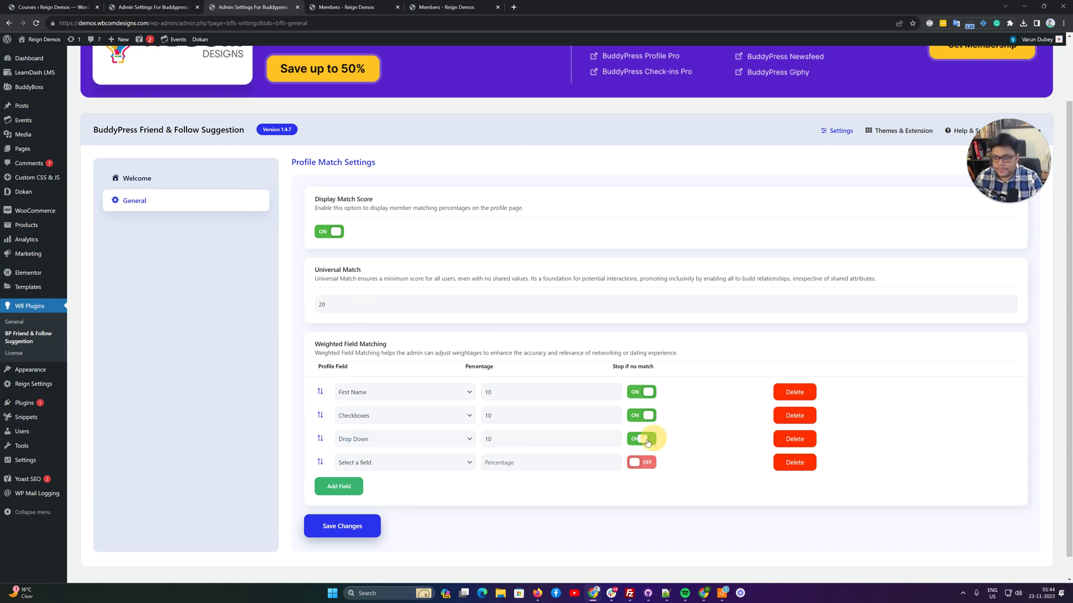
- Set Radio Buttons at 20 with Stop if no match on, and save the settings
click(372, 466)
click(362, 337)
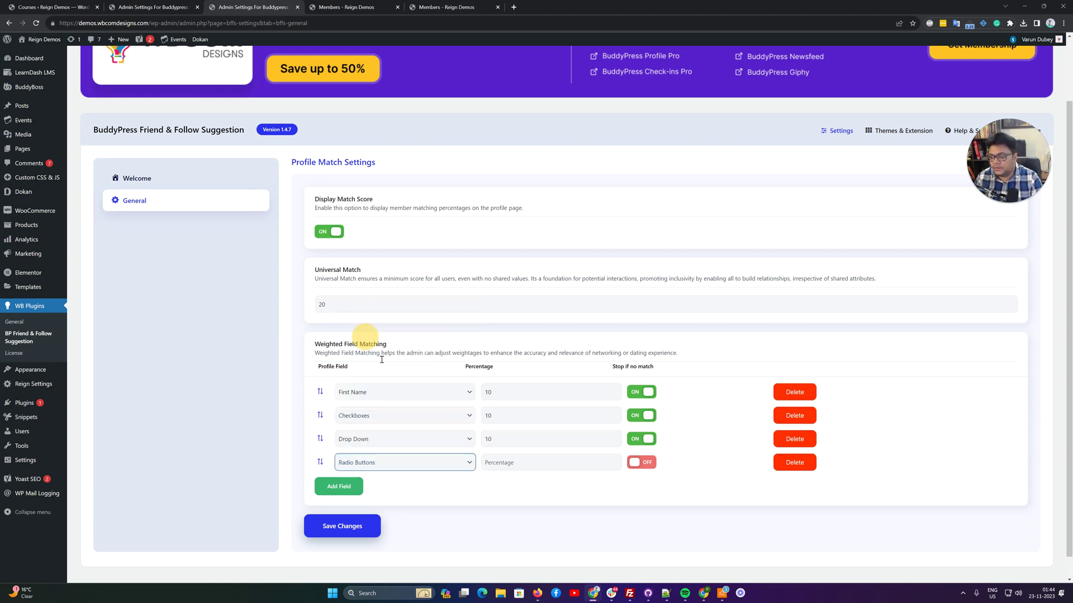
click(508, 463)
text(20)
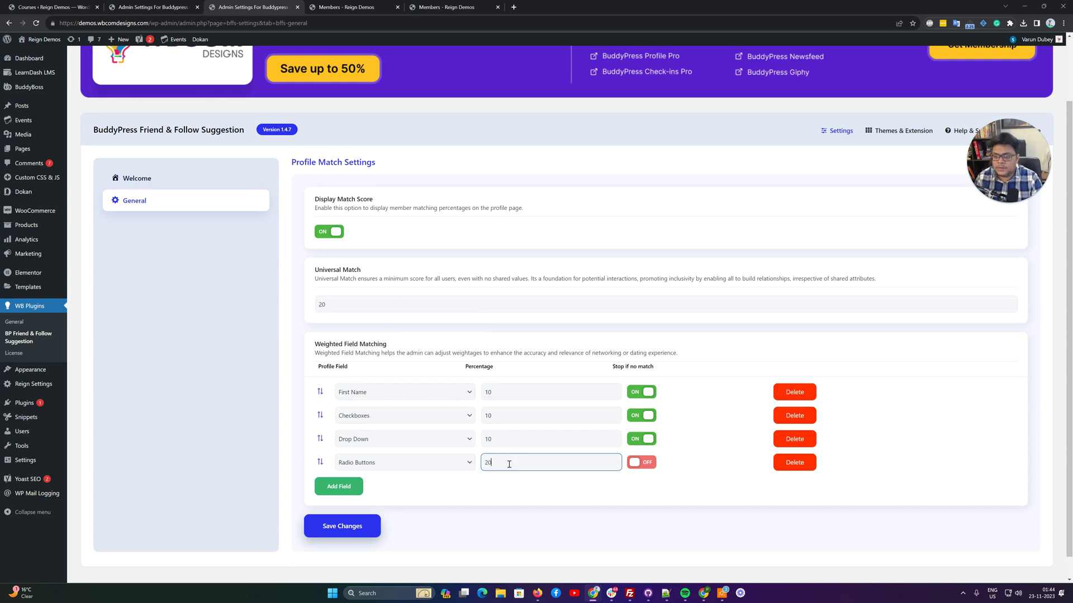
click(641, 463)
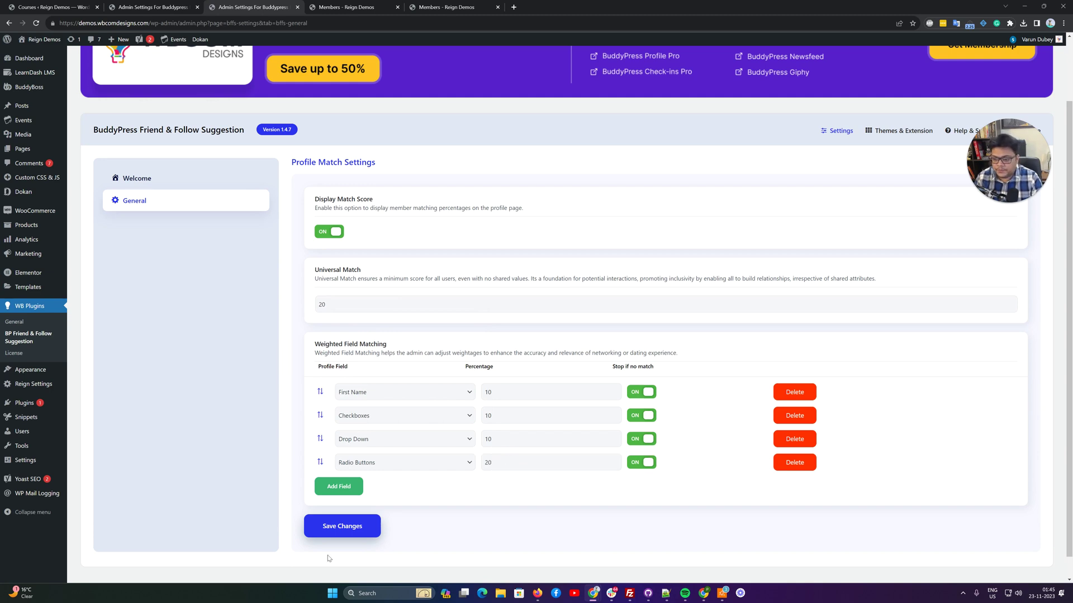
click(332, 528)
- Reload the other member's profile to recalculate the match, then return to the plugin settings
click(358, 6)
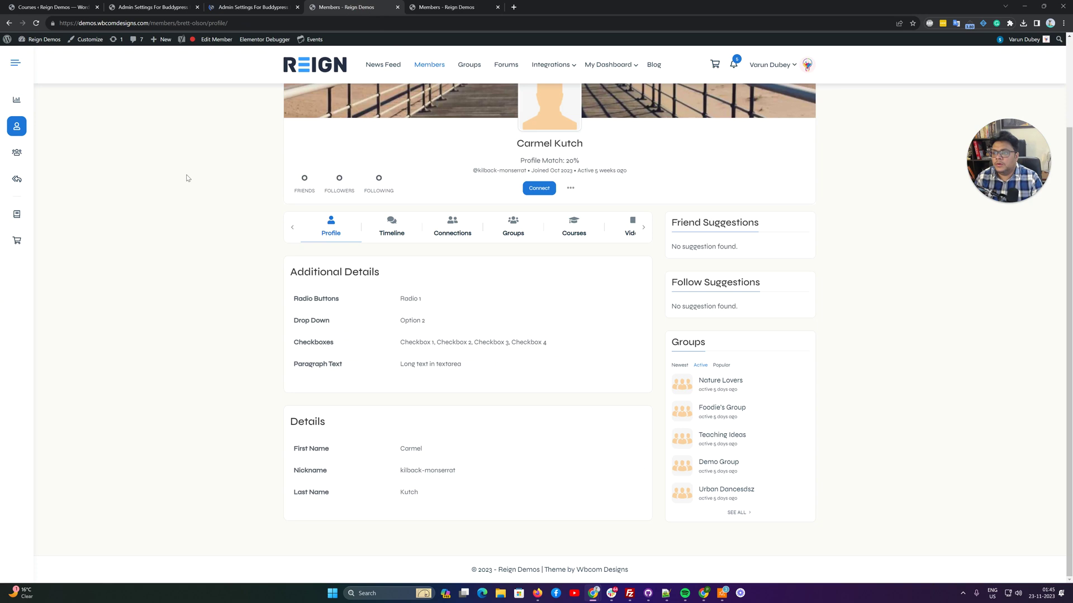
right_click(185, 139)
click(206, 162)
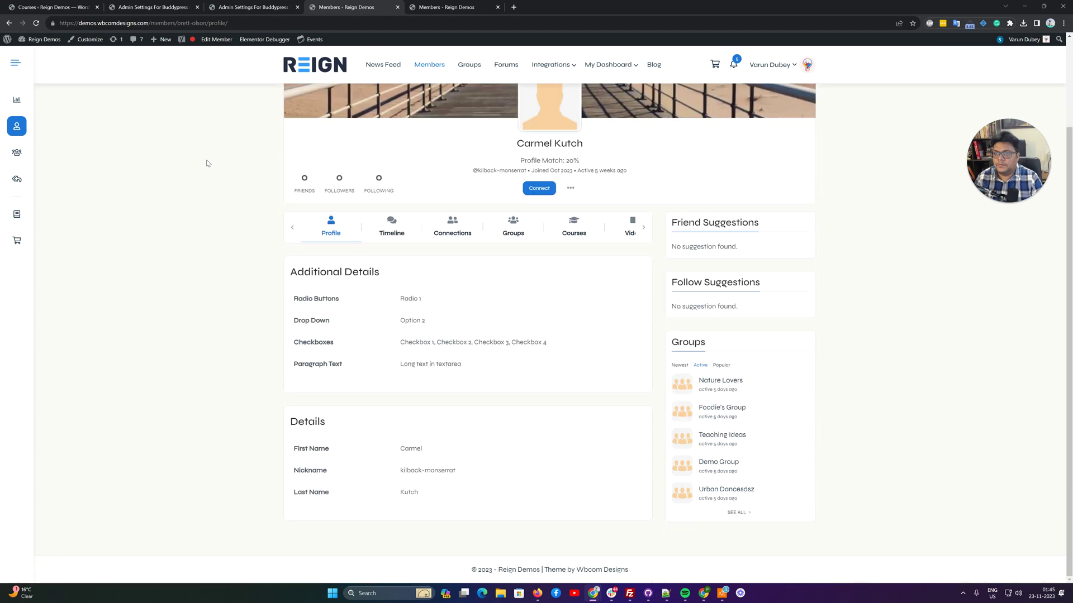
click(207, 162)
click(252, 7)
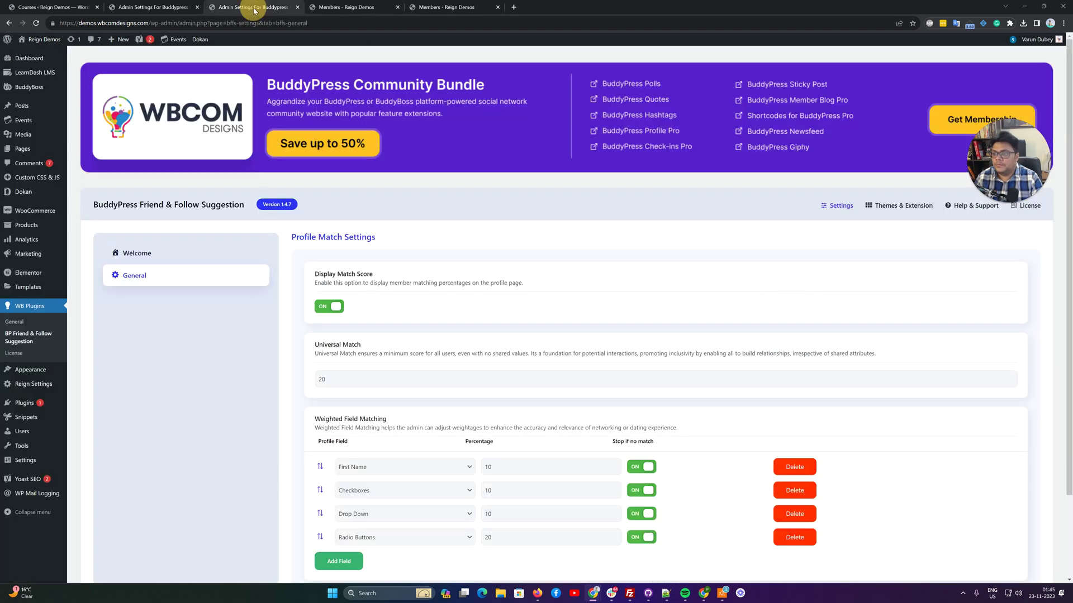
scroll(577, 373, down, 2)
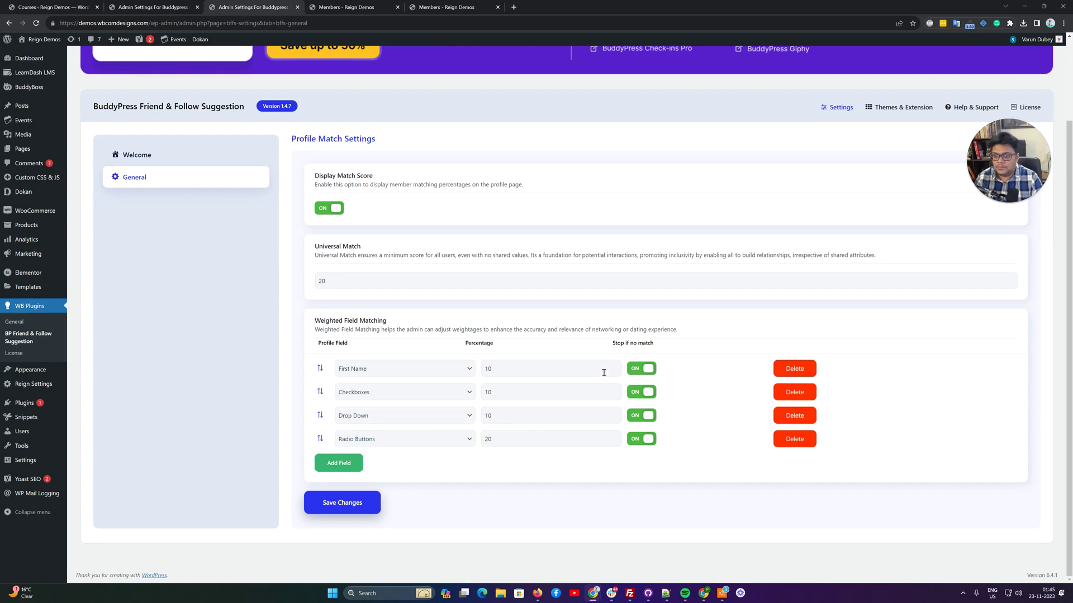
- Disable Stop if no match for First Name, Checkboxes, Drop Down and Radio Buttons, then save
click(645, 369)
click(641, 393)
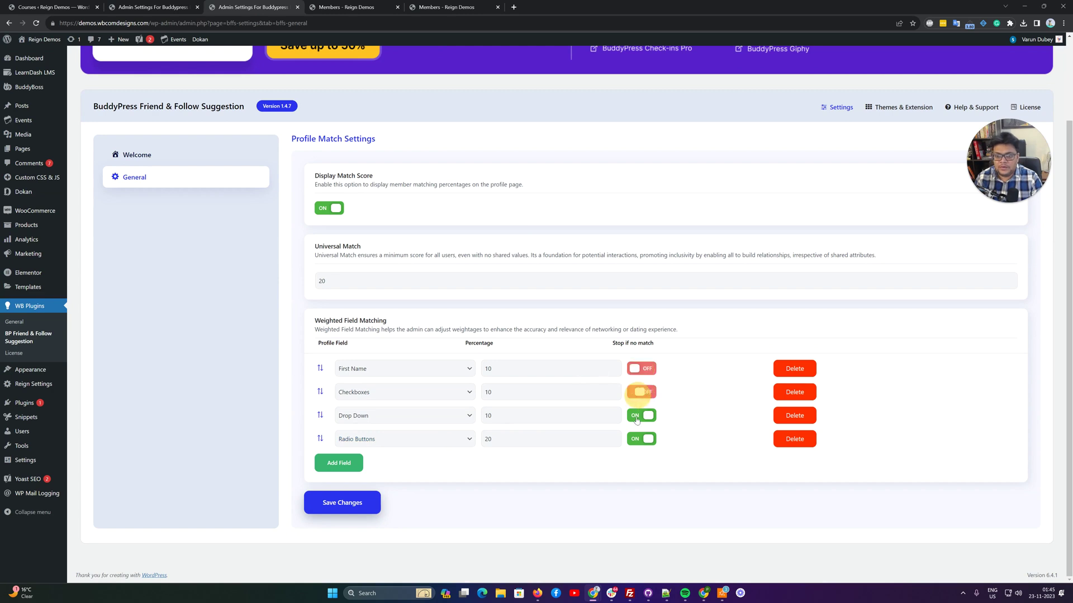
click(640, 416)
click(641, 439)
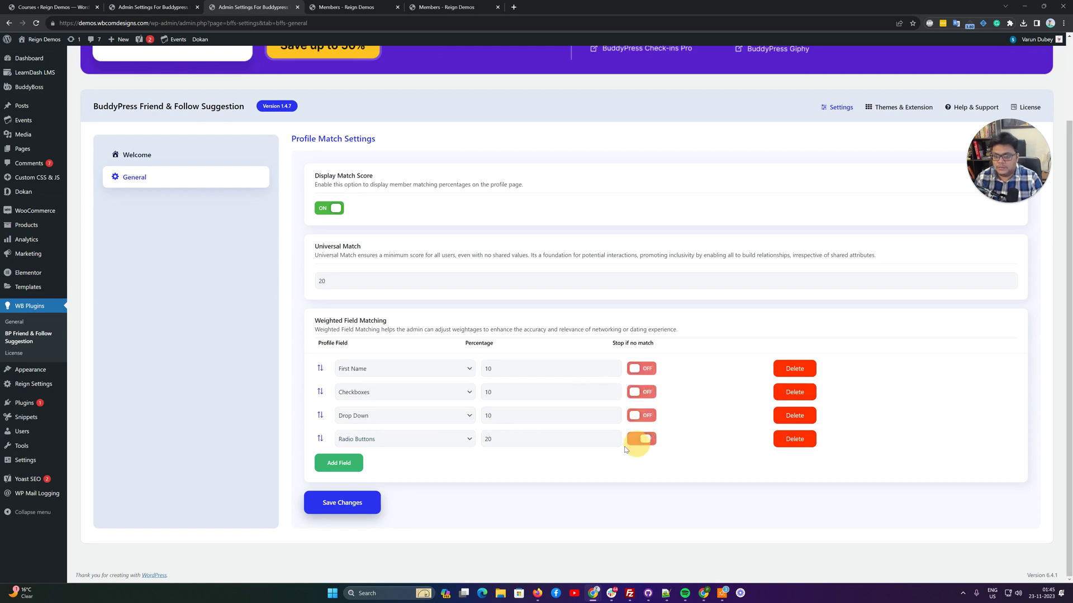
click(344, 504)
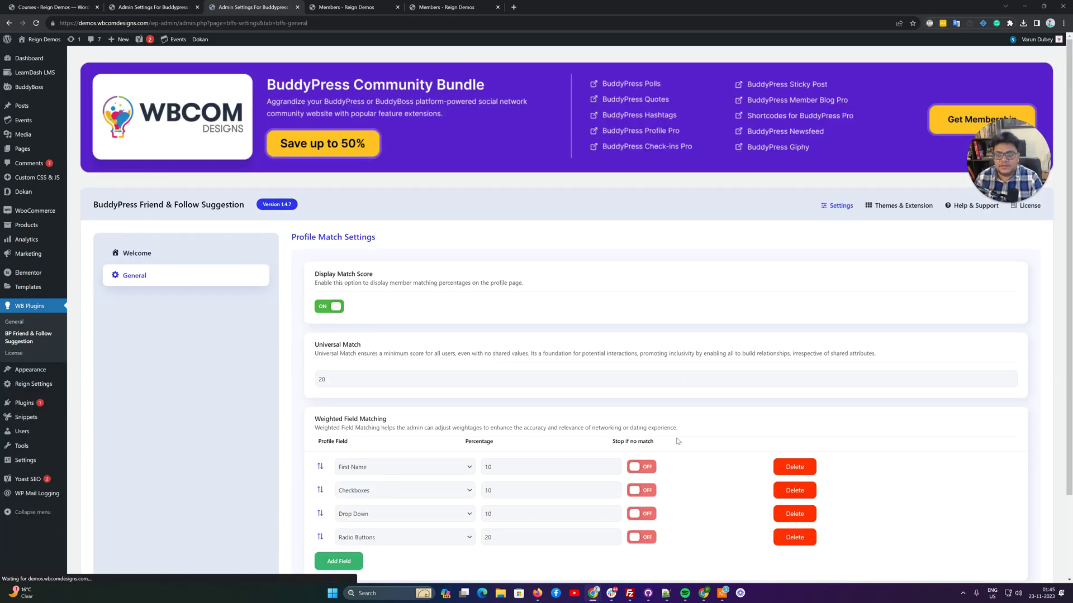
scroll(544, 467, down, 2)
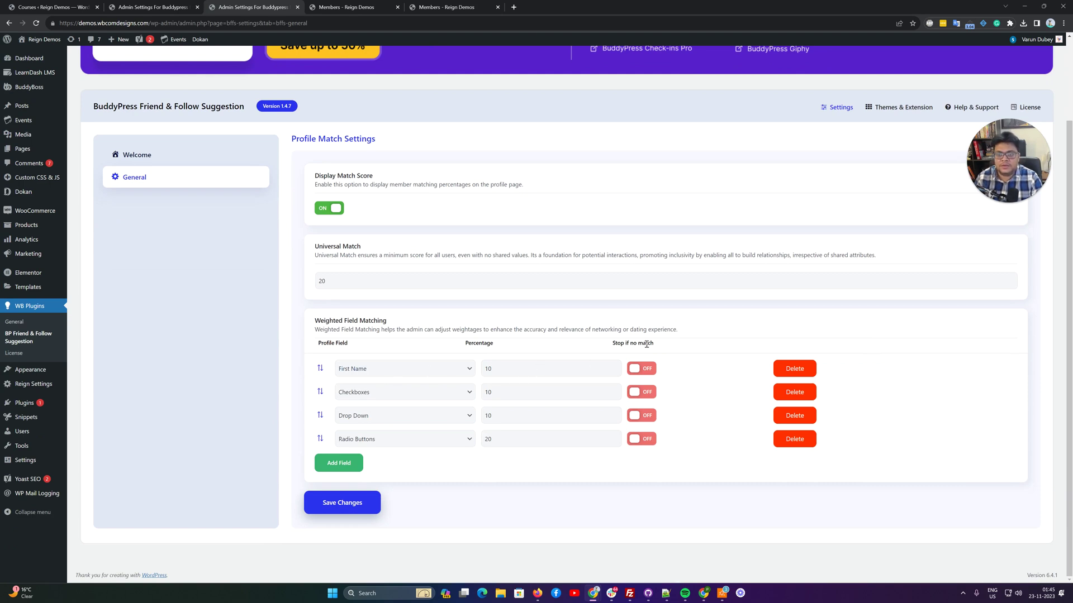
click(326, 501)
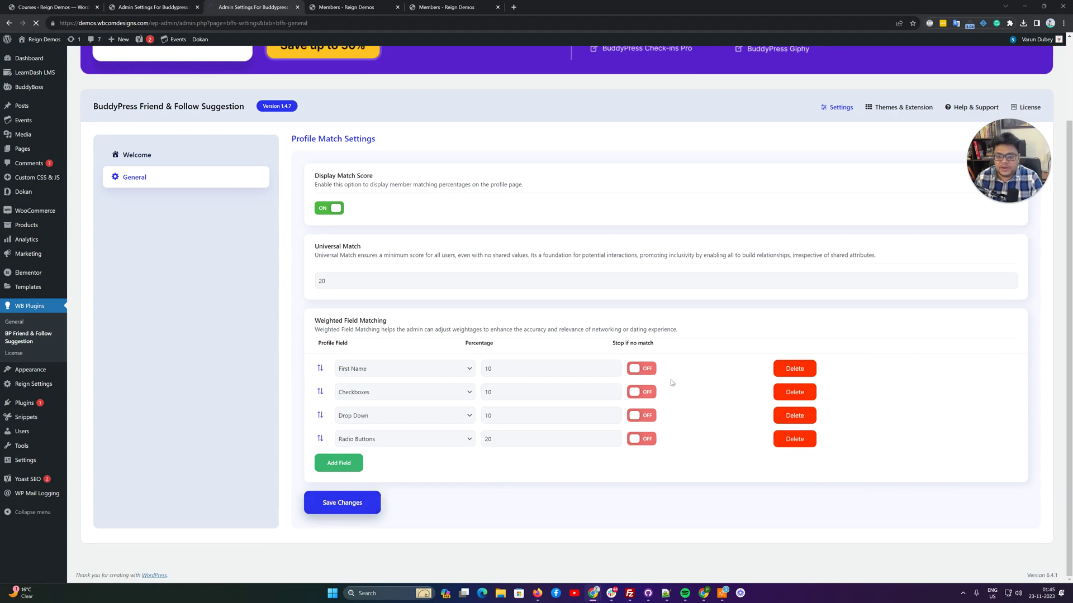
- Check the reloaded member profile showing a 90% Profile Match with five suggestions
click(346, 7)
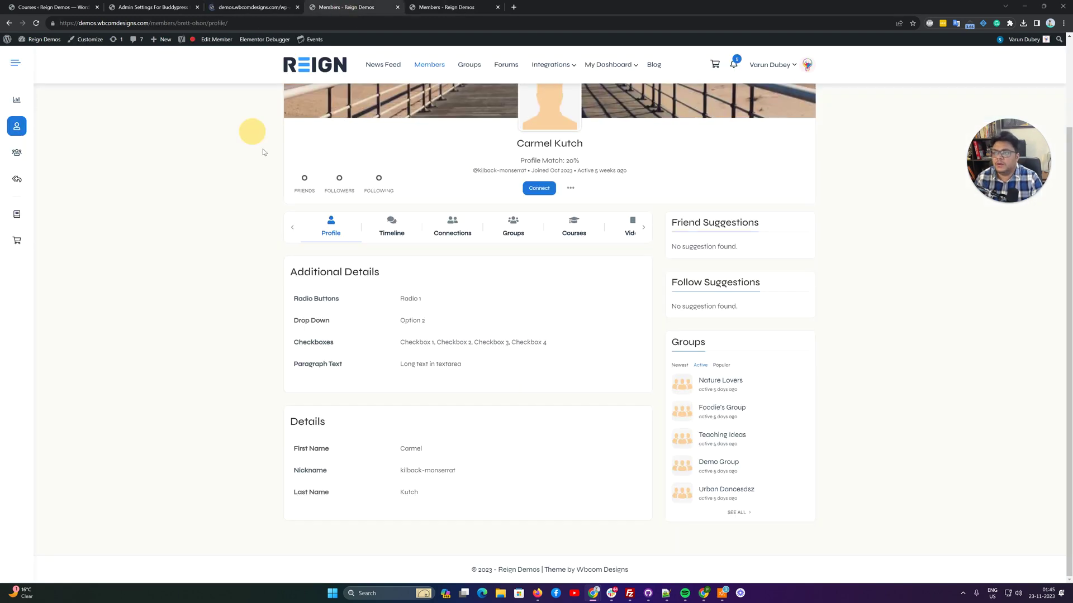
scroll(222, 168, up, 2)
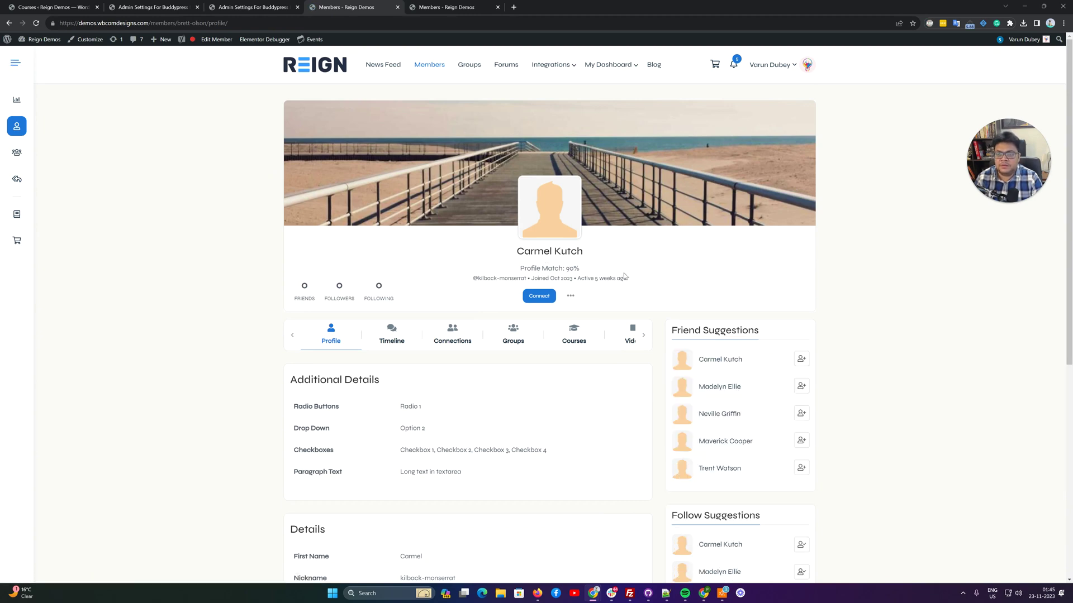
scroll(622, 274, down, 2)
scroll(595, 240, up, 1)
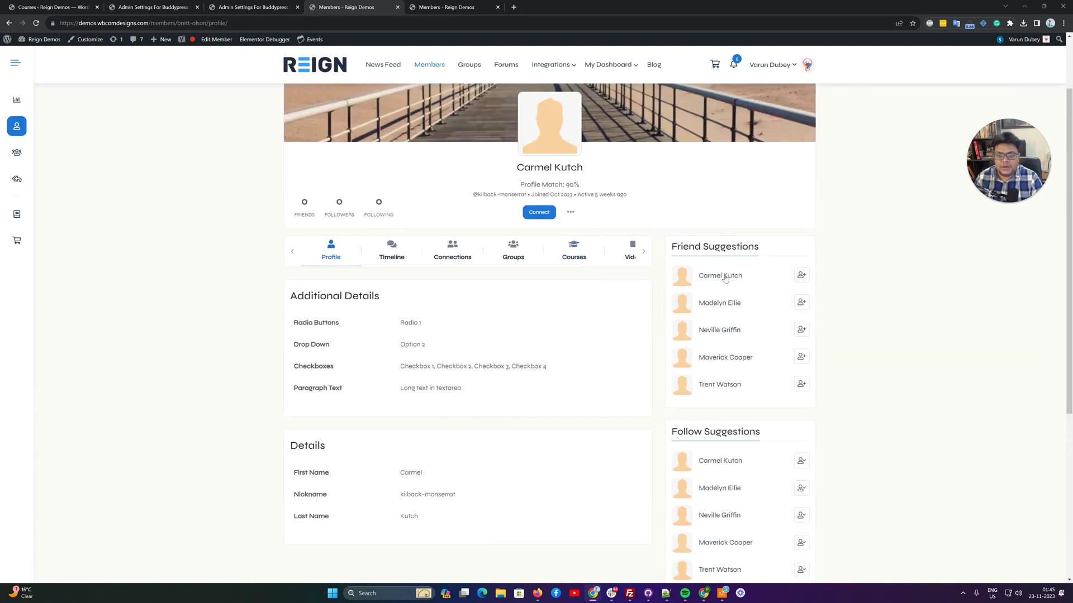
scroll(726, 332, down, 3)
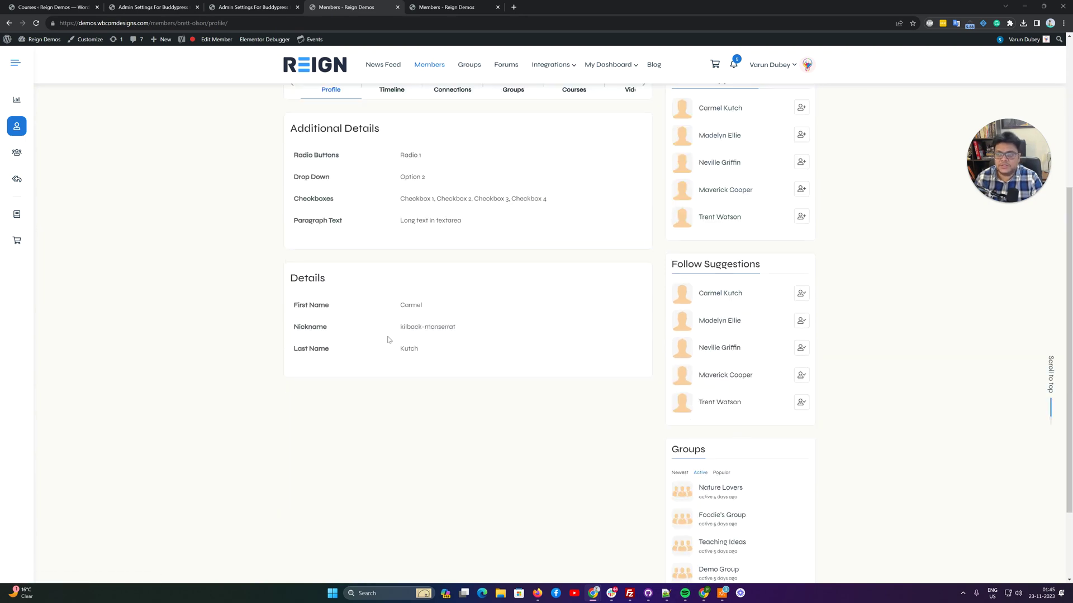
scroll(389, 340, up, 3)
click(263, 8)
- Remove the First Name row from the weighted fields and save
scroll(623, 386, down, 2)
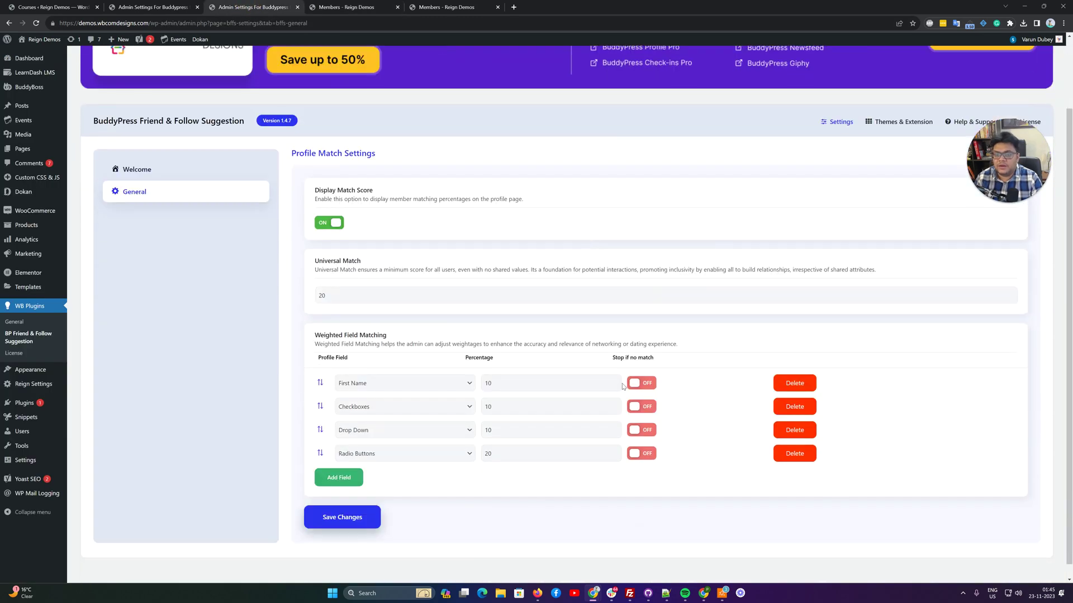
drag(611, 358, 695, 361)
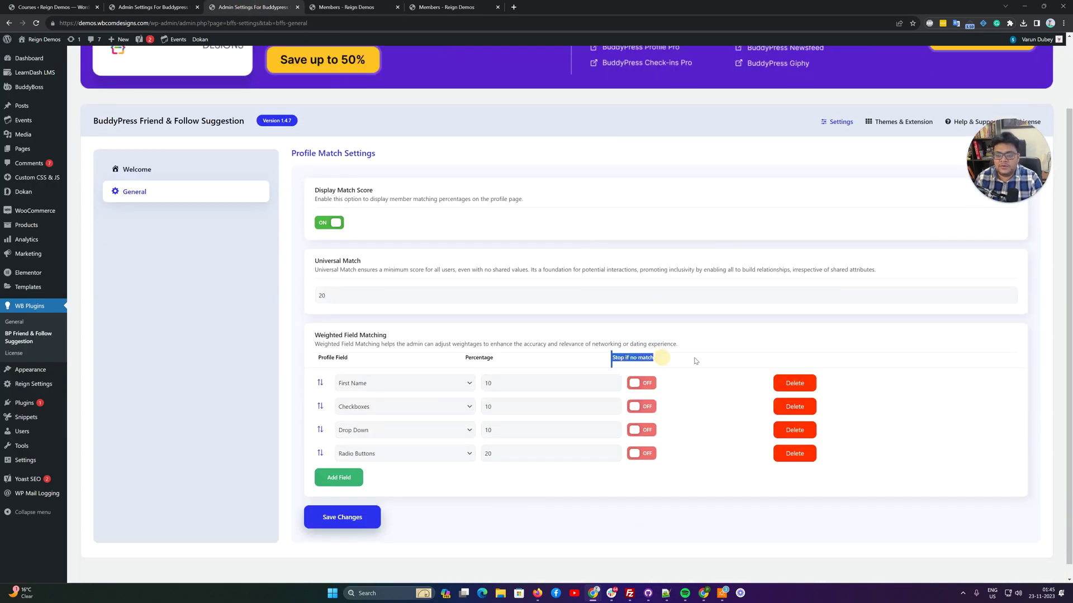
click(695, 360)
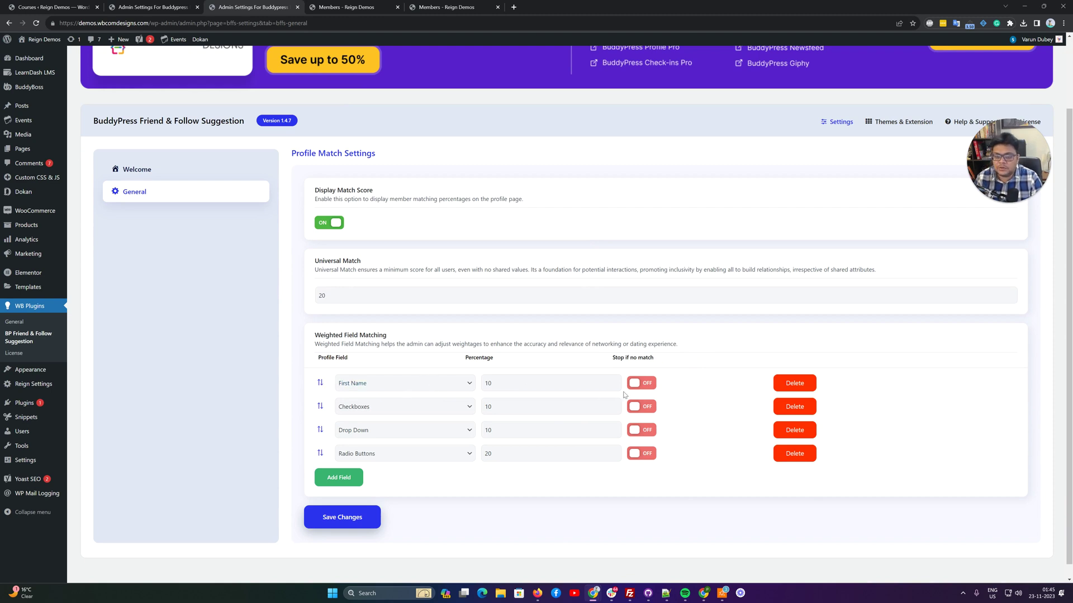
click(803, 383)
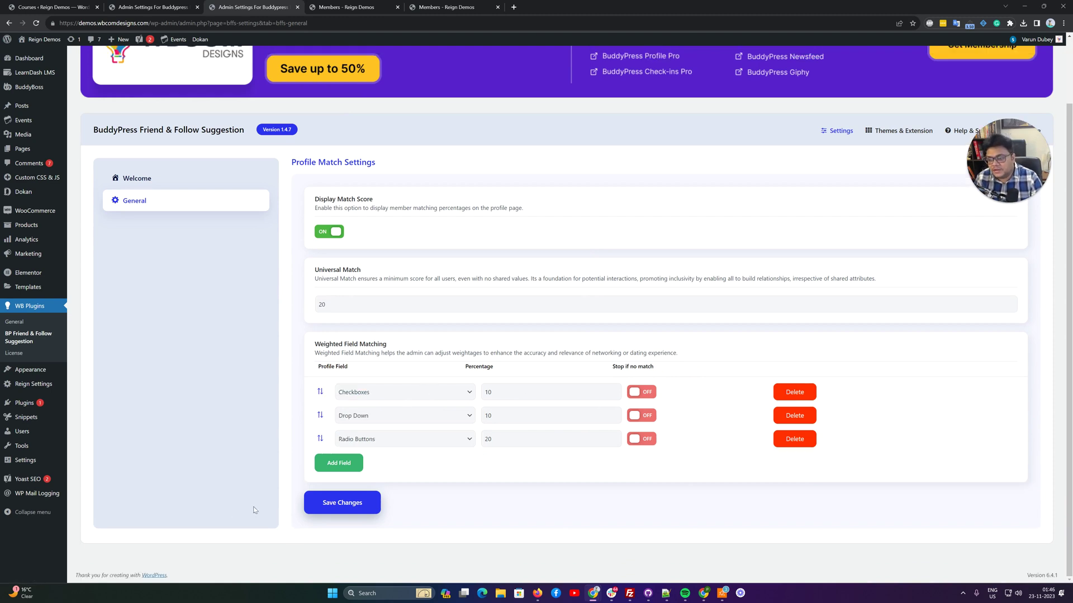
click(330, 500)
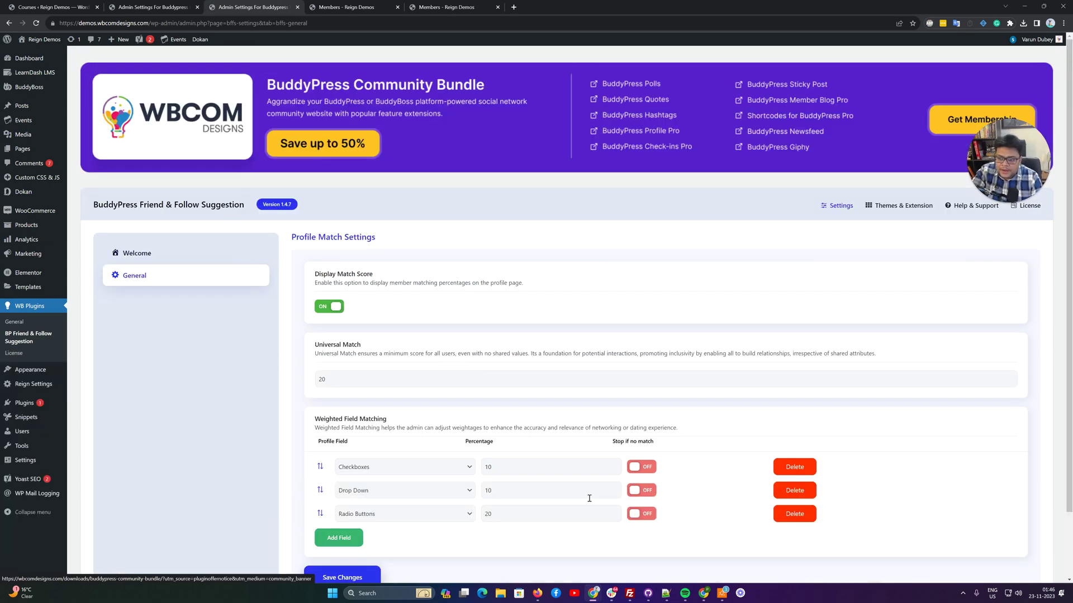
- Add First Name back as a new weighted field at 5 percent and save
scroll(588, 498, down, 2)
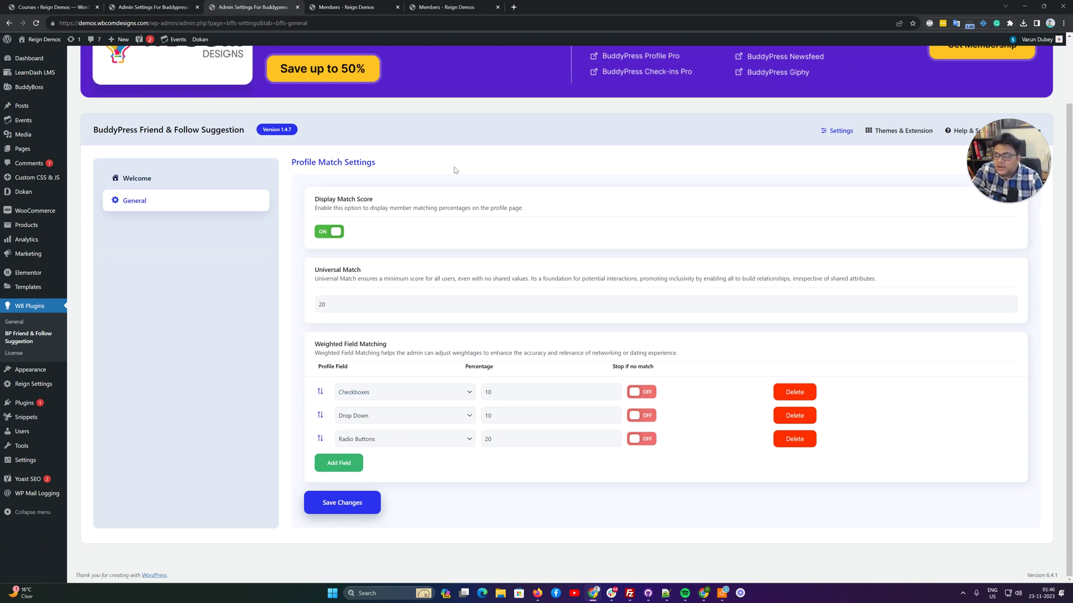
click(341, 463)
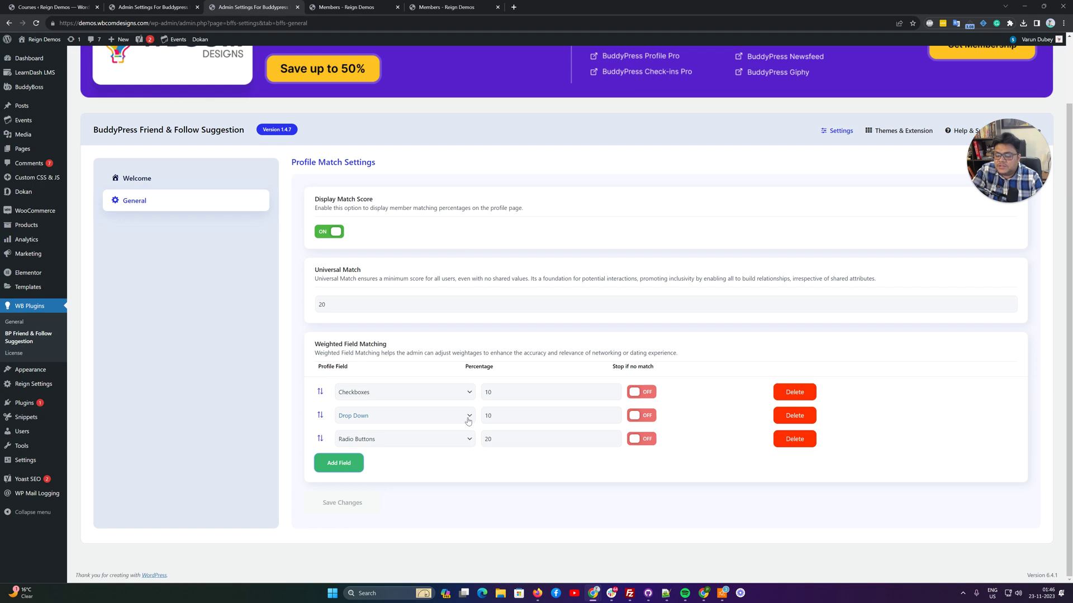
scroll(467, 425, down, 1)
click(434, 443)
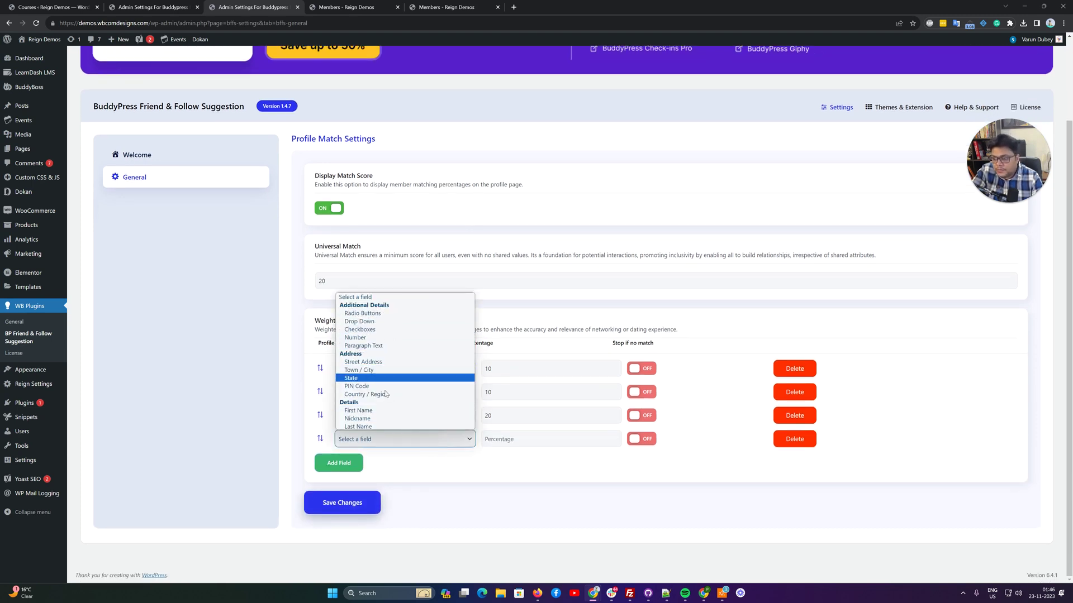
click(373, 410)
click(523, 440)
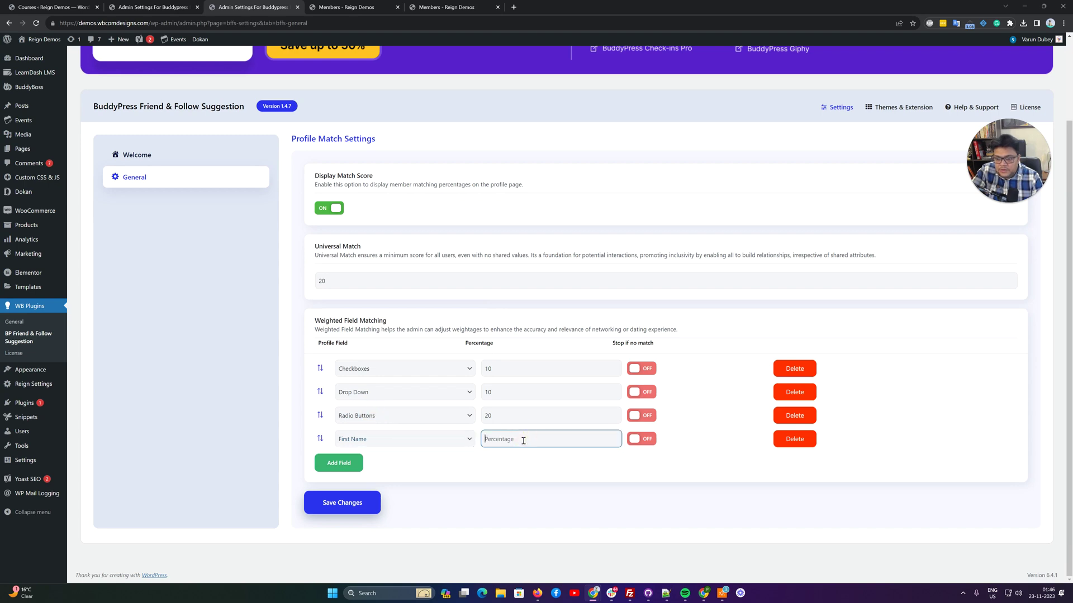
click(439, 440)
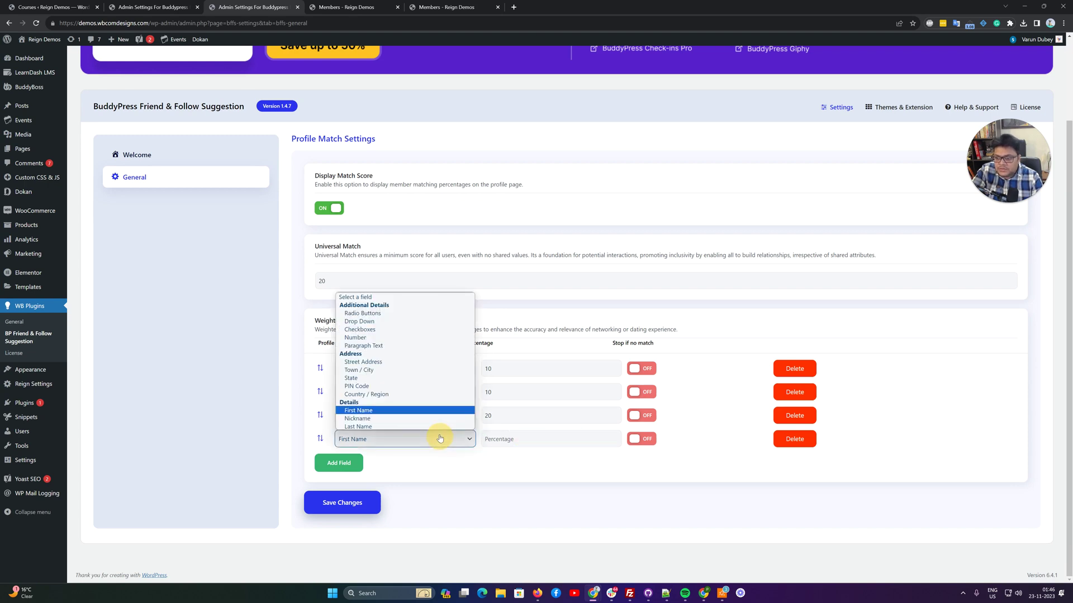
click(522, 443)
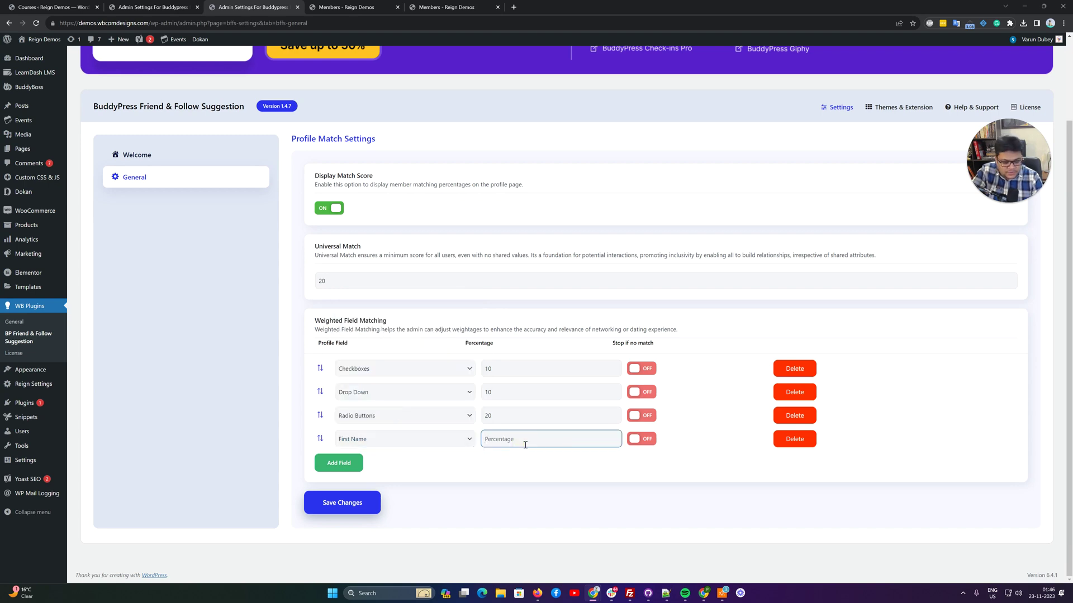
text(5)
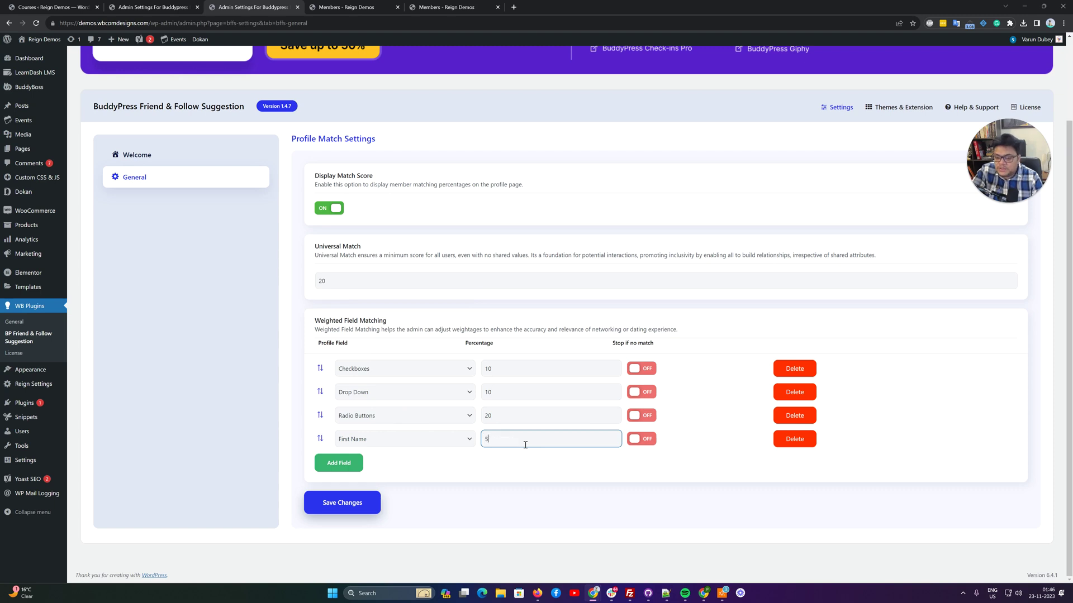
click(311, 506)
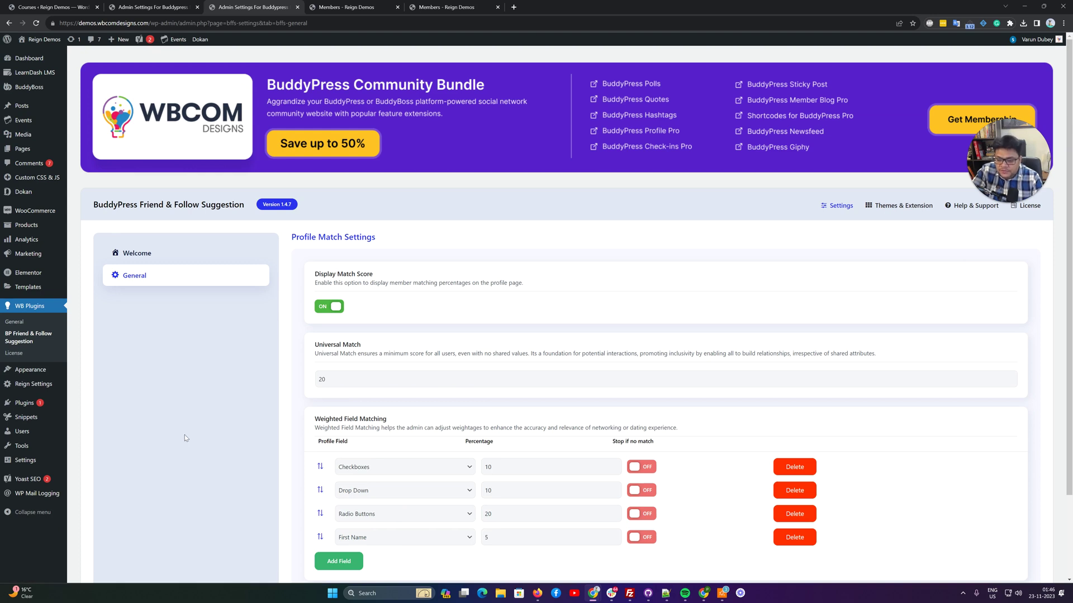
- Replace the Universal Match value 20 with 5 and save the settings
mouse_move(34, 385)
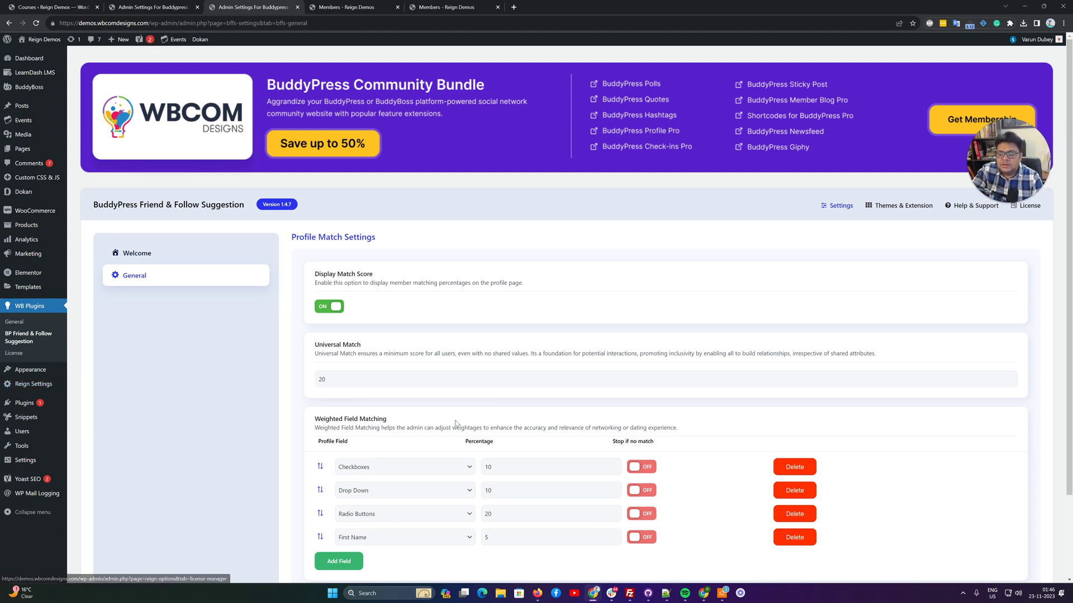
scroll(510, 500, down, 2)
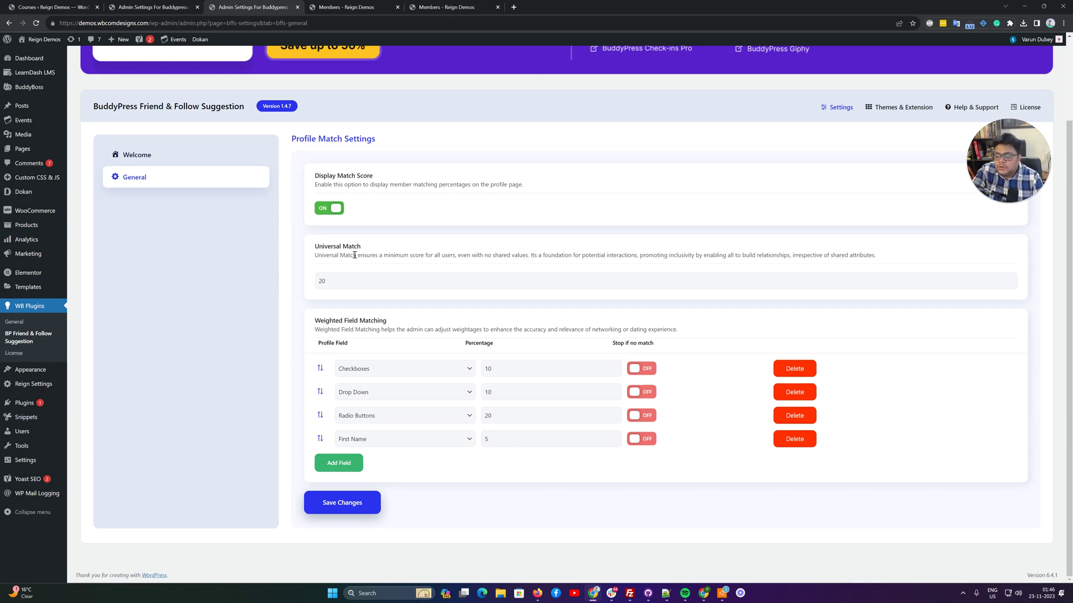
drag(329, 284, 300, 284)
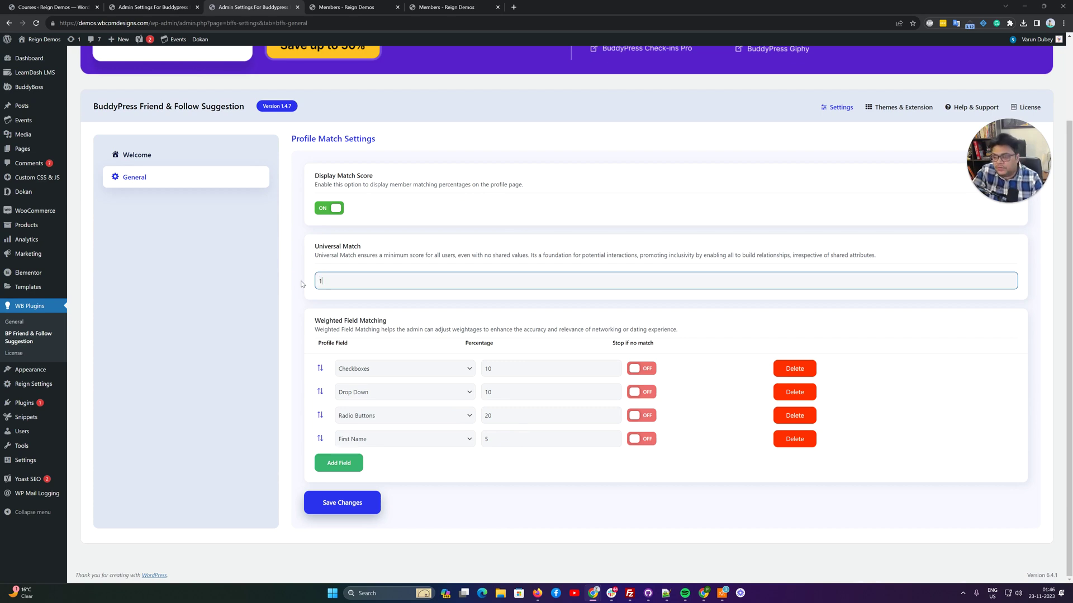
click(368, 500)
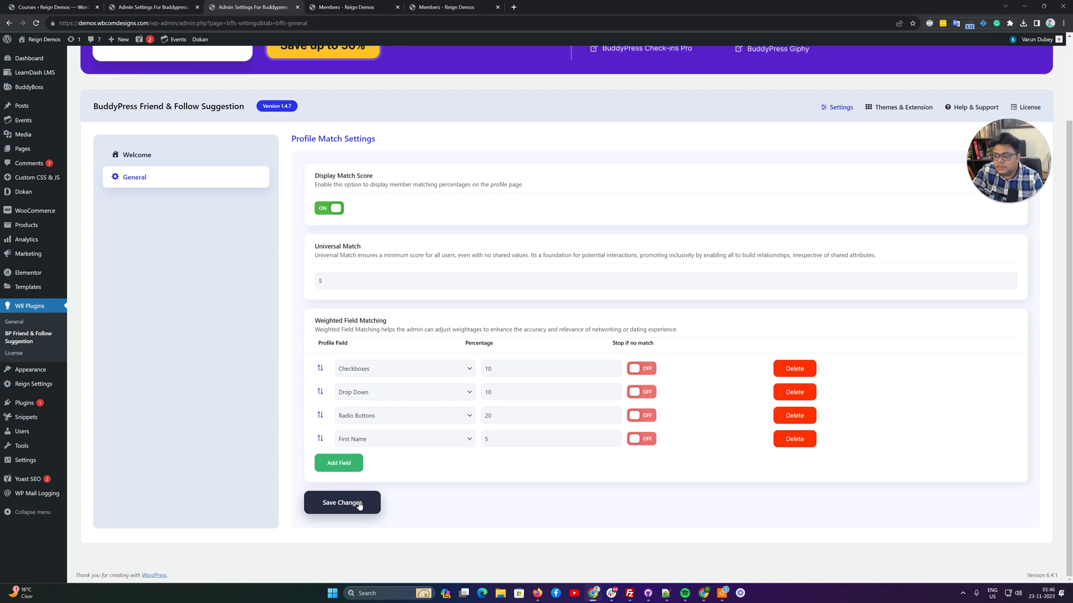